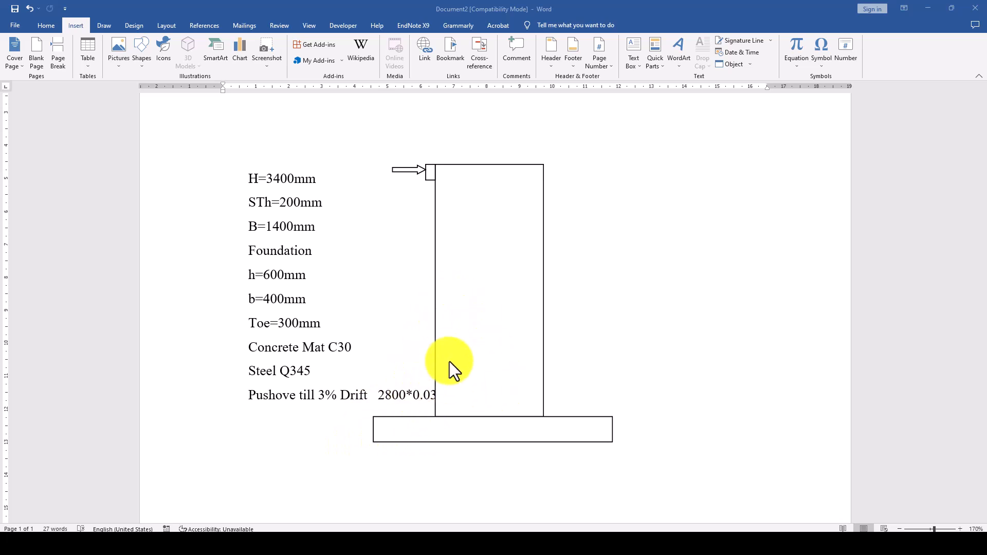
scroll(462, 385, down, 1)
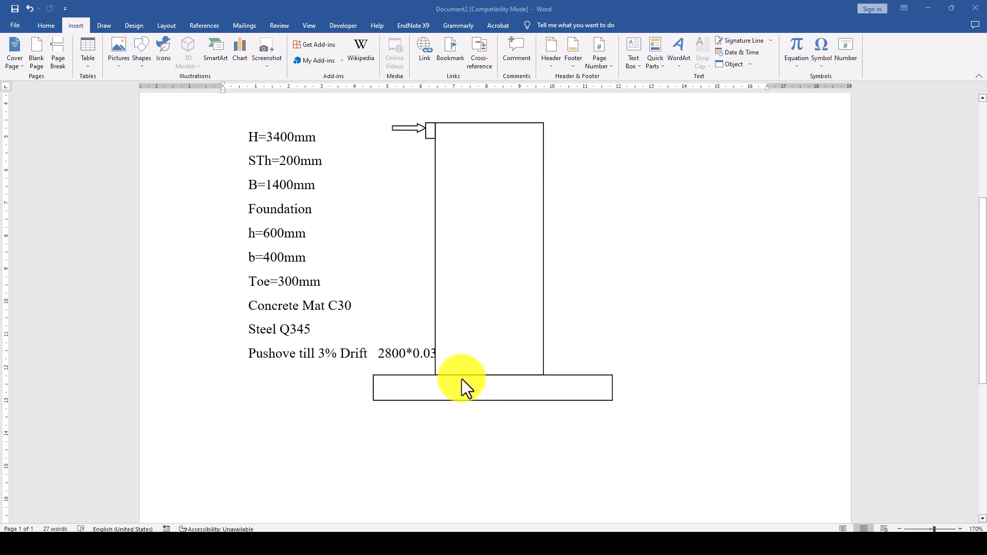
scroll(461, 380, up, 1)
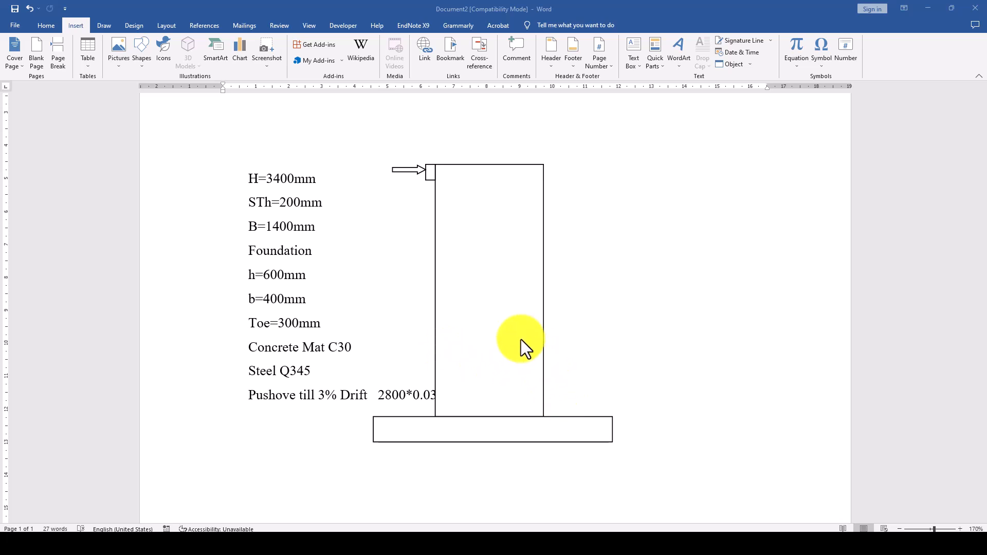
Switch to Abaqus/CAE and activate the Part module for Model-1
click(634, 530)
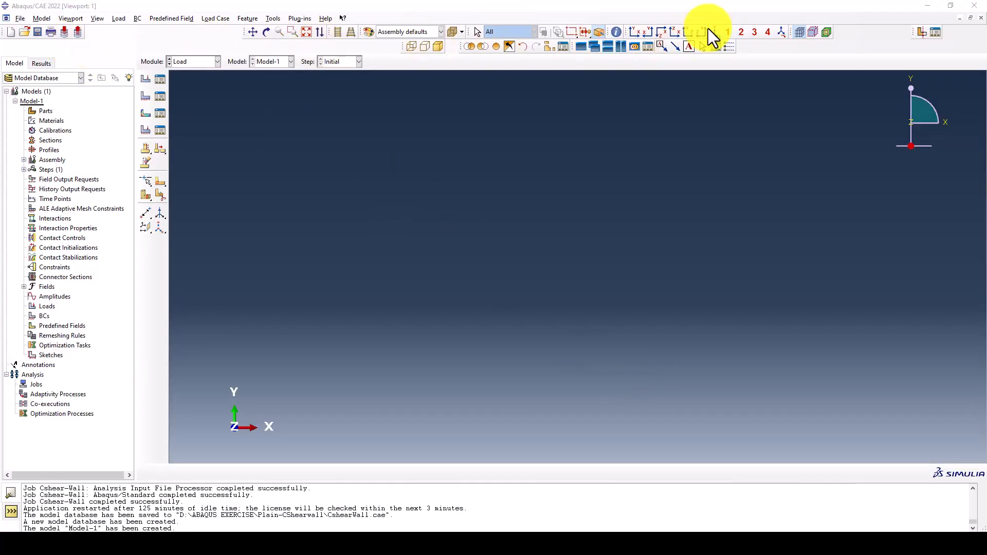
click(186, 62)
click(180, 76)
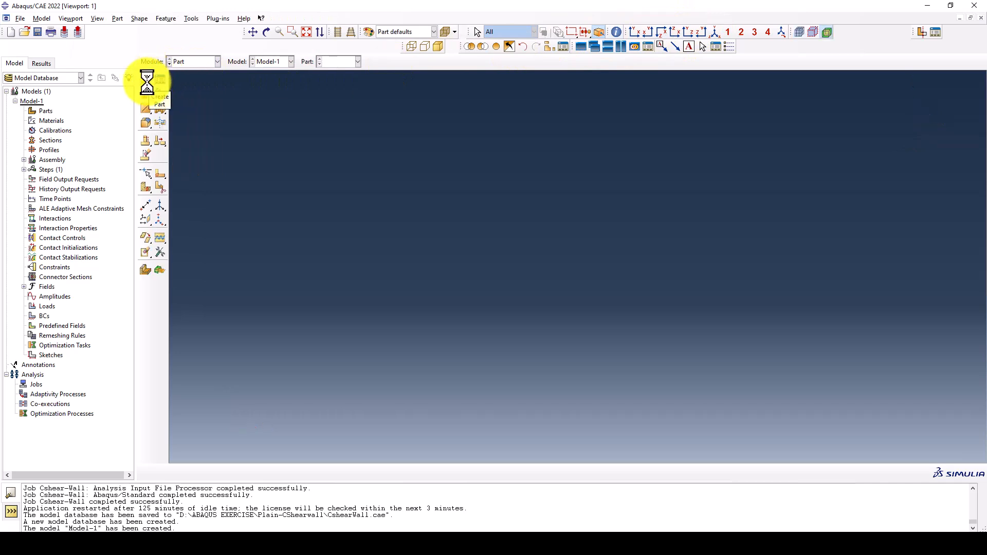
Create a 2D planar deformable shell part named CShear-Wall with approximate size 6000
click(146, 81)
text(CShear-Wal)
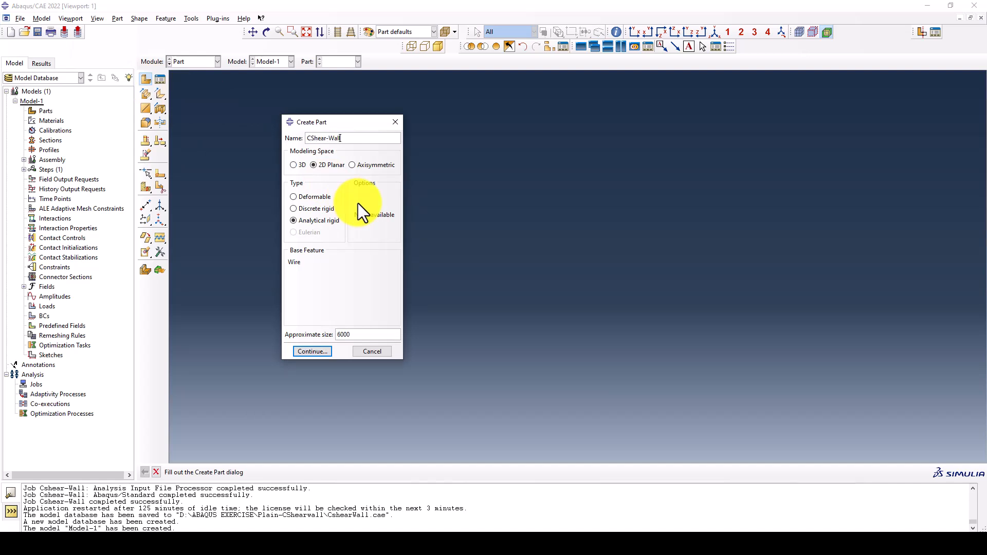
text(l)
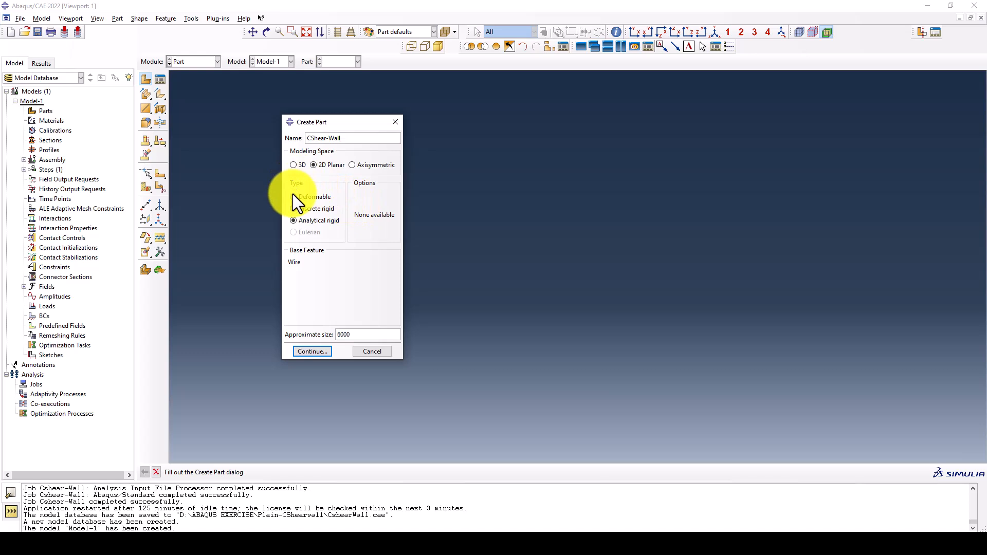
click(293, 196)
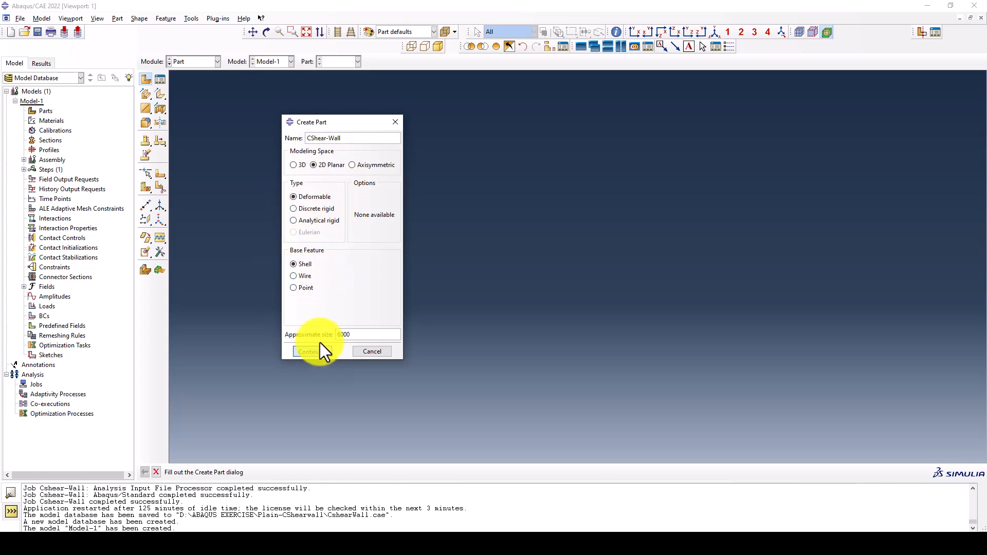
drag(375, 334, 337, 333)
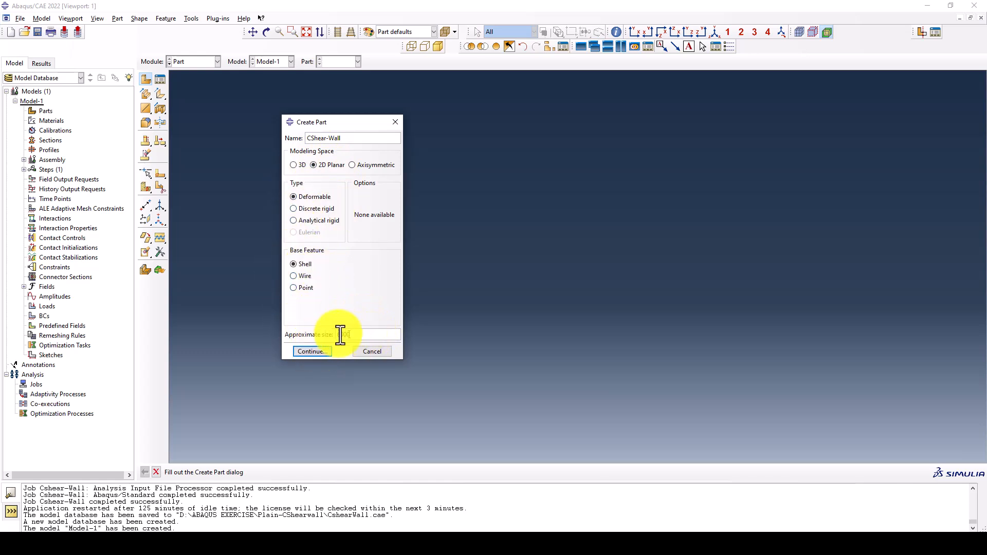
click(317, 354)
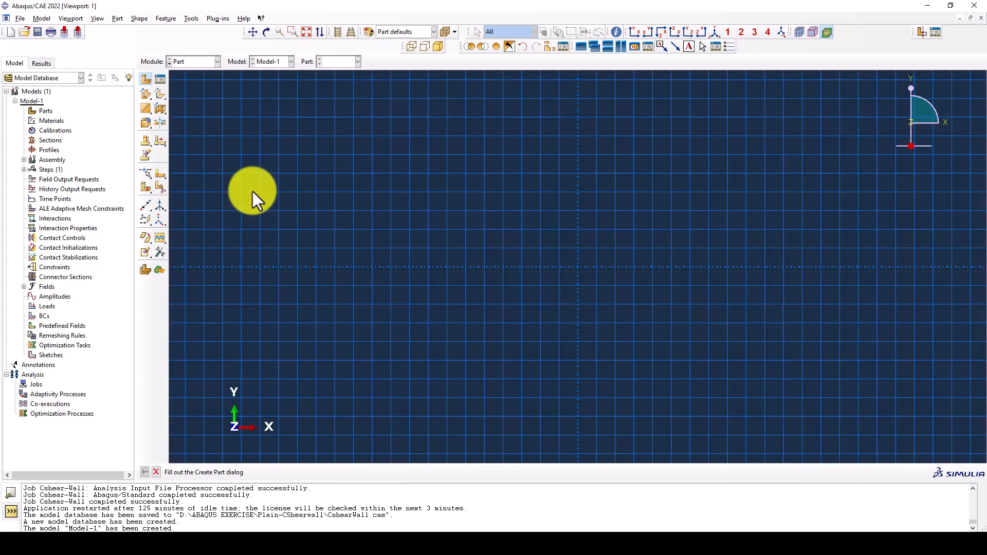
Sketch the foundation as a rectangle from the origin to 2000,600
click(160, 96)
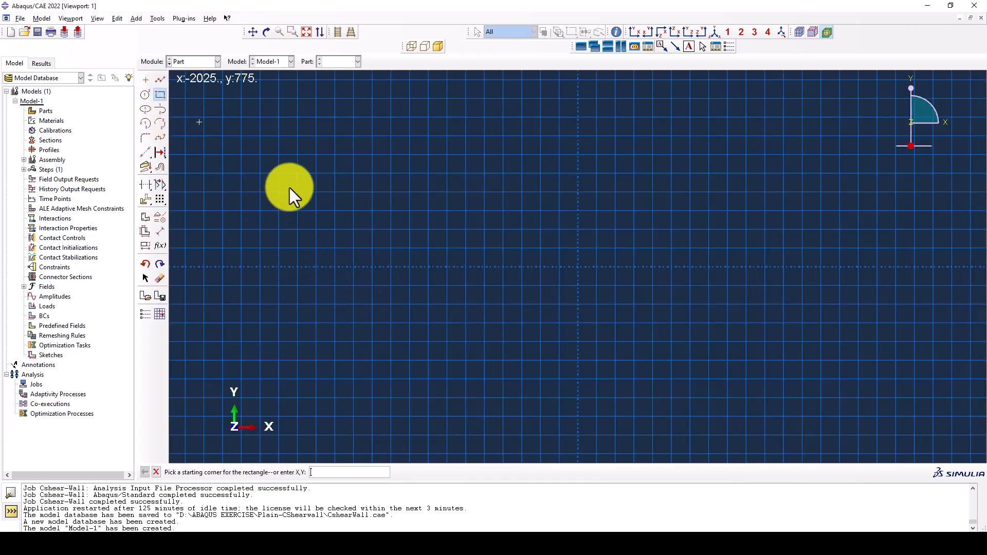
text(0)
key(Return)
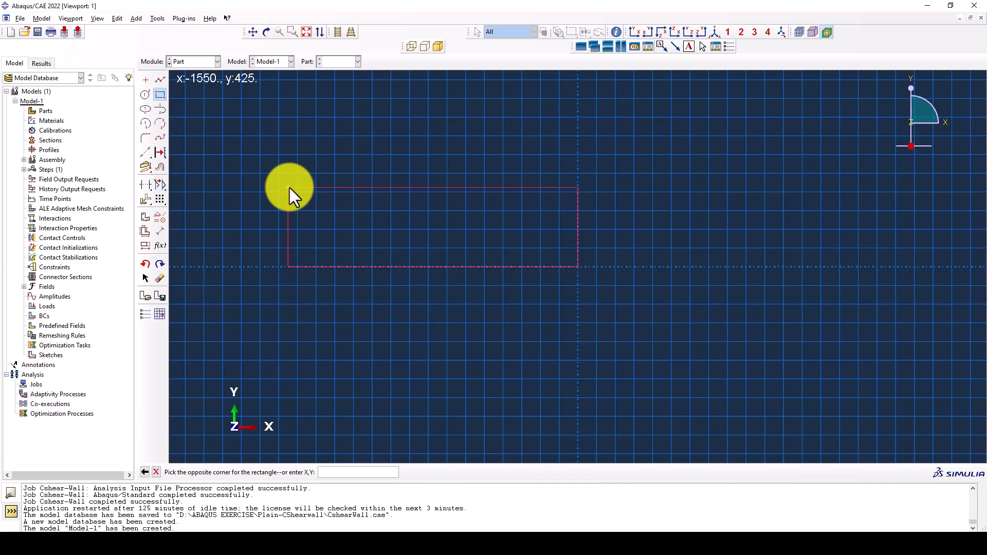
text(2000,600)
key(Return)
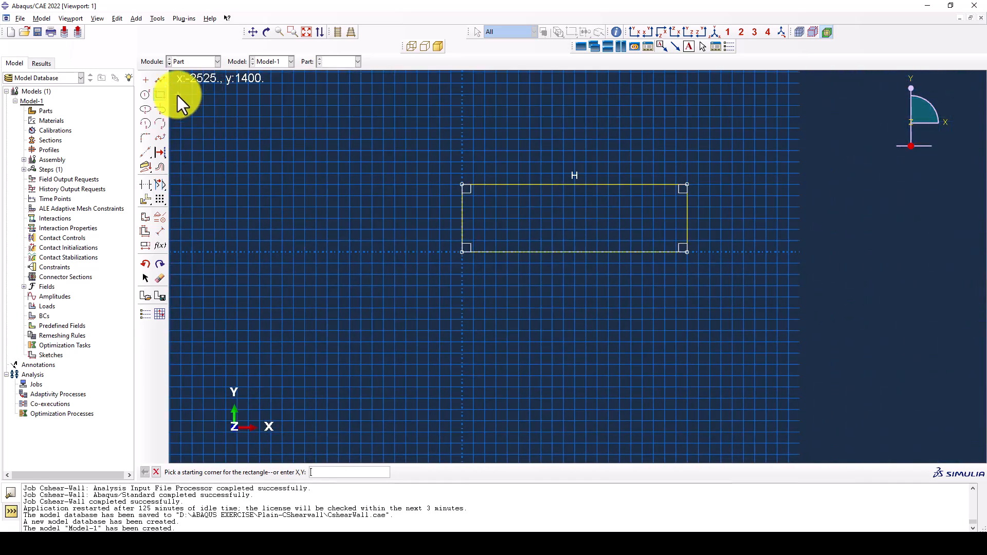
Draw the wall's left edge as a vertical line from 300,600 up to 300,3400
click(160, 79)
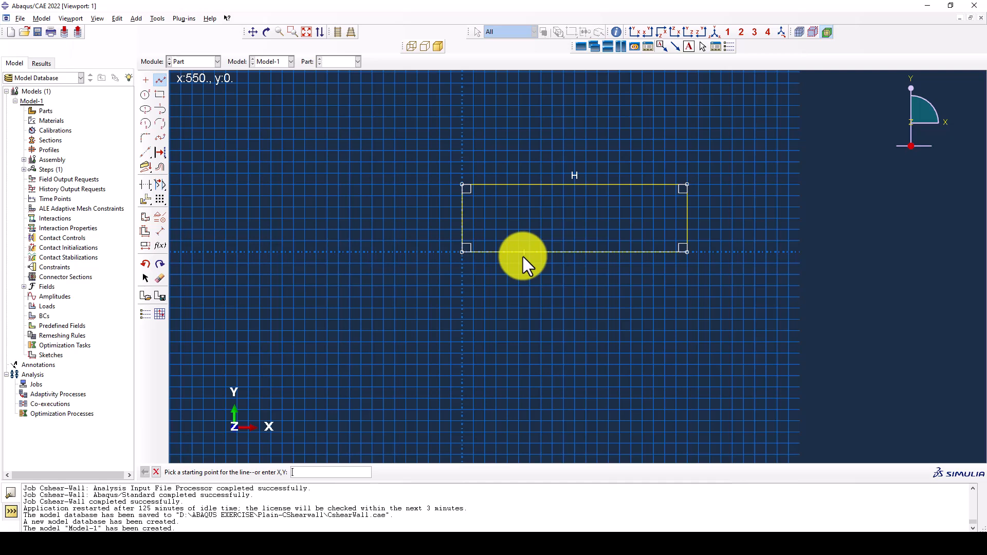
text(300,600)
key(Return)
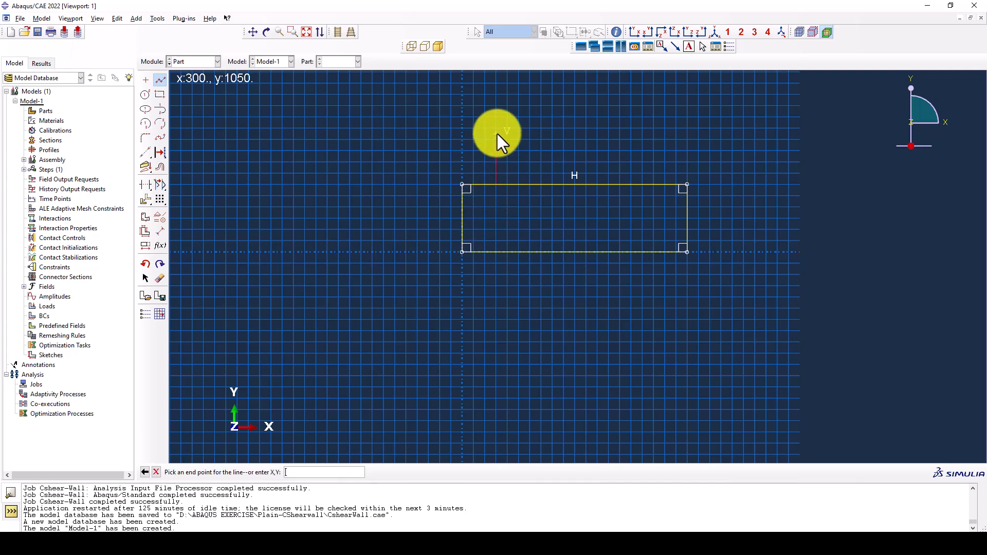
text(300)
text(,1050)
key(Return)
scroll(497, 139, down, 5)
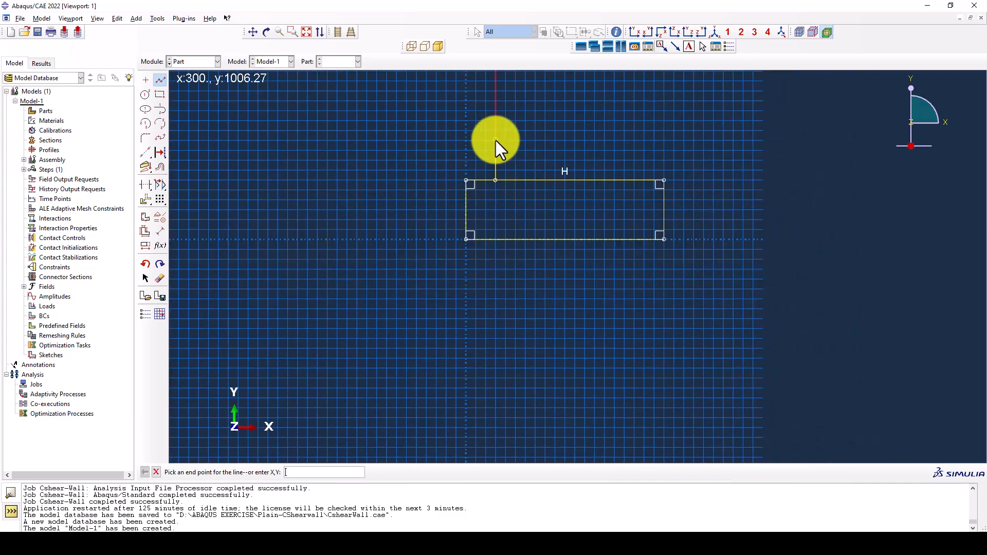
scroll(530, 88, up, 6)
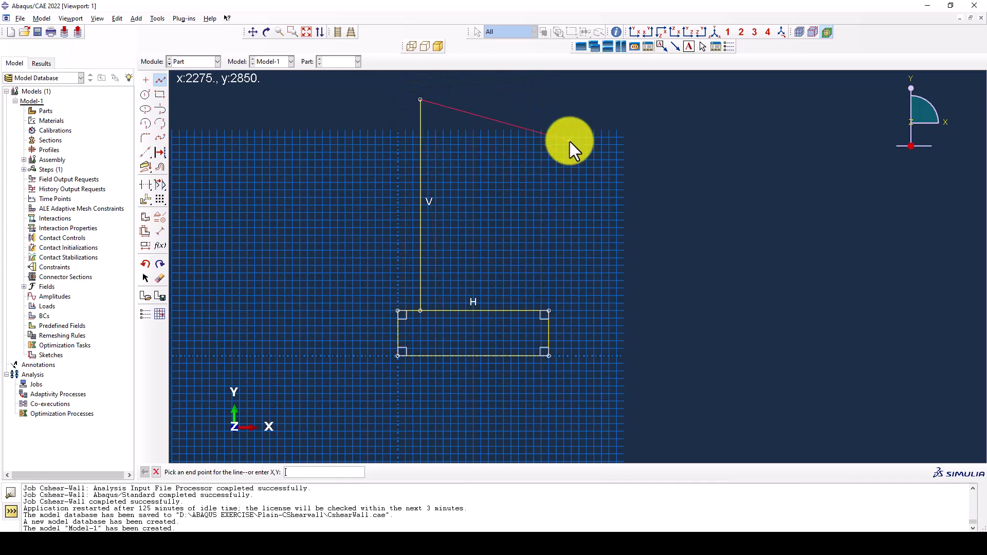
Continue the wall outline to 1700,3400 and vertically down to the foundation's upper edge
text(1)
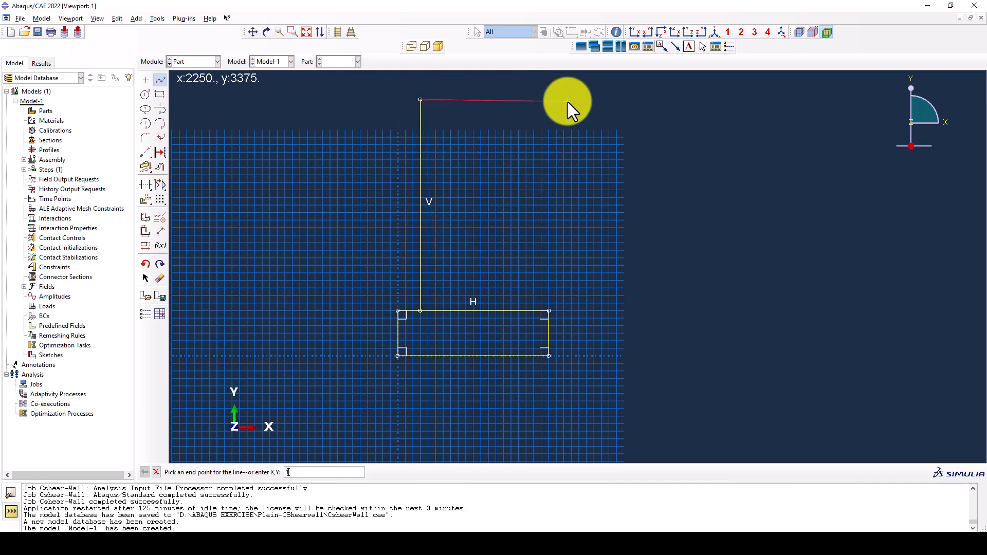
text(700,3400)
key(Return)
click(526, 307)
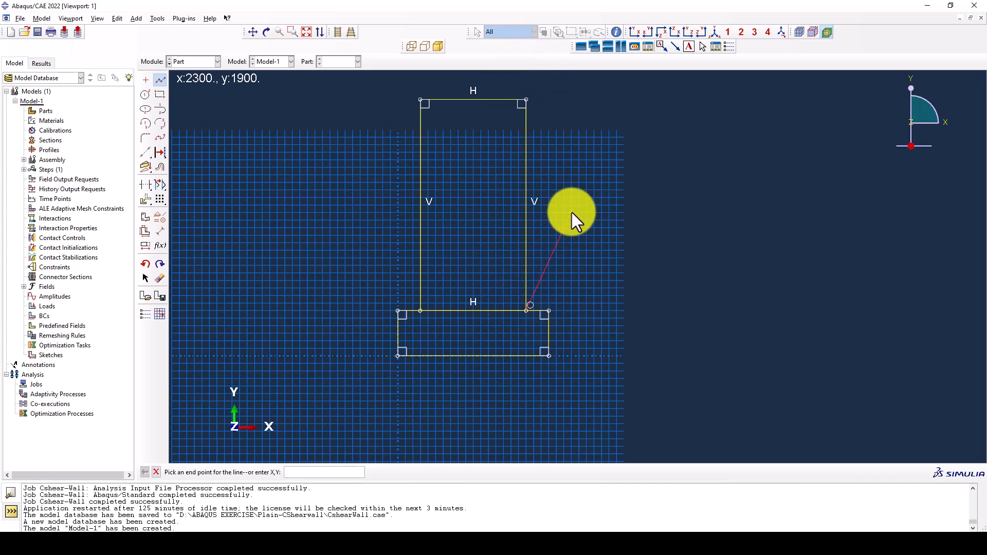
key(Escape)
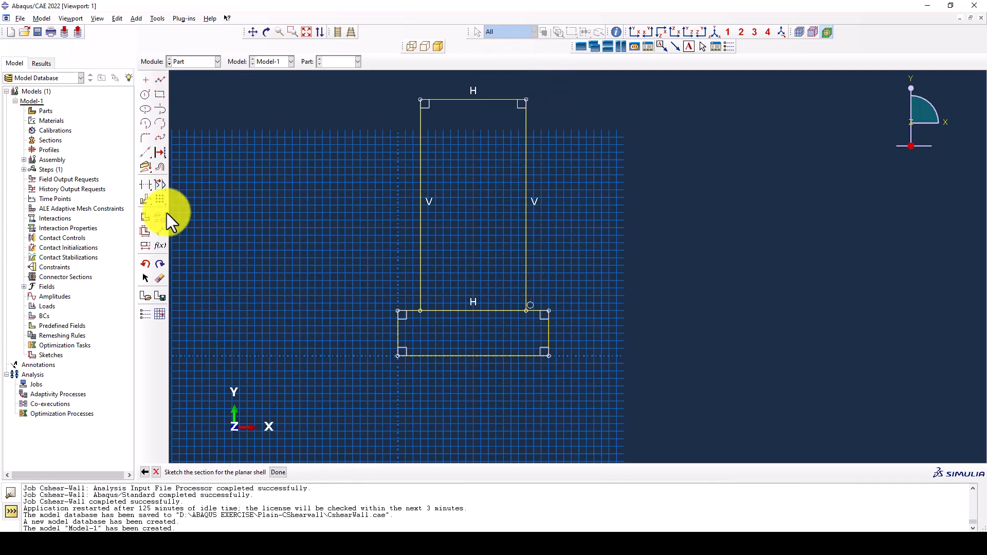
Auto-trim the foundation's upper edge between the two wall sides and finish the shell sketch
click(144, 186)
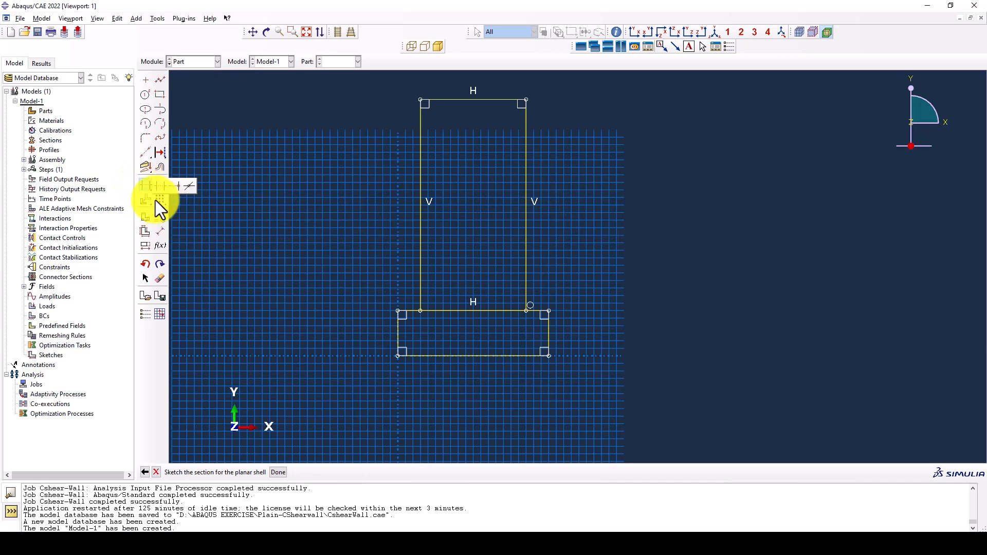
click(144, 184)
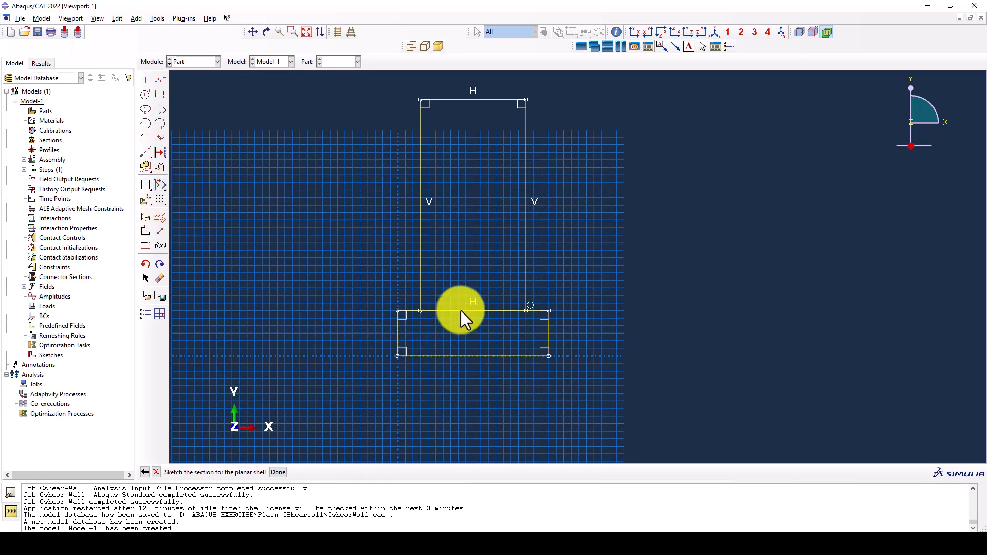
click(144, 188)
click(462, 310)
middle_click(348, 263)
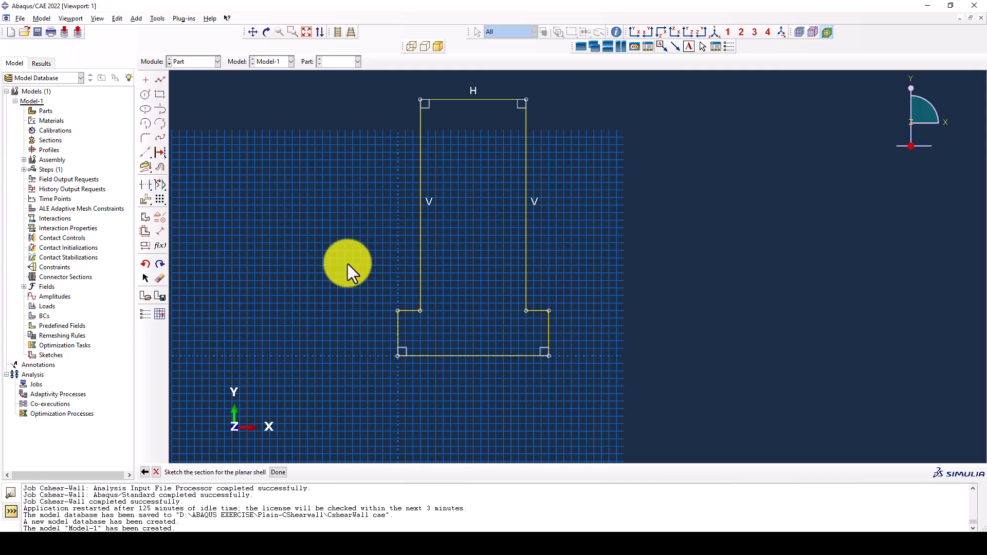
middle_click(348, 264)
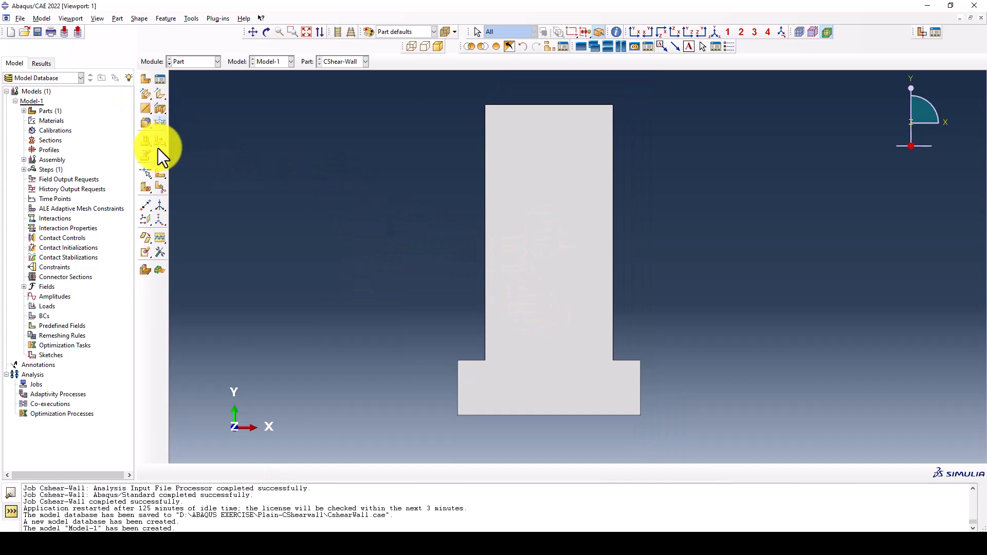
Partition the face with a sketched horizontal line joining the two corners where the wall meets the foundation
click(162, 171)
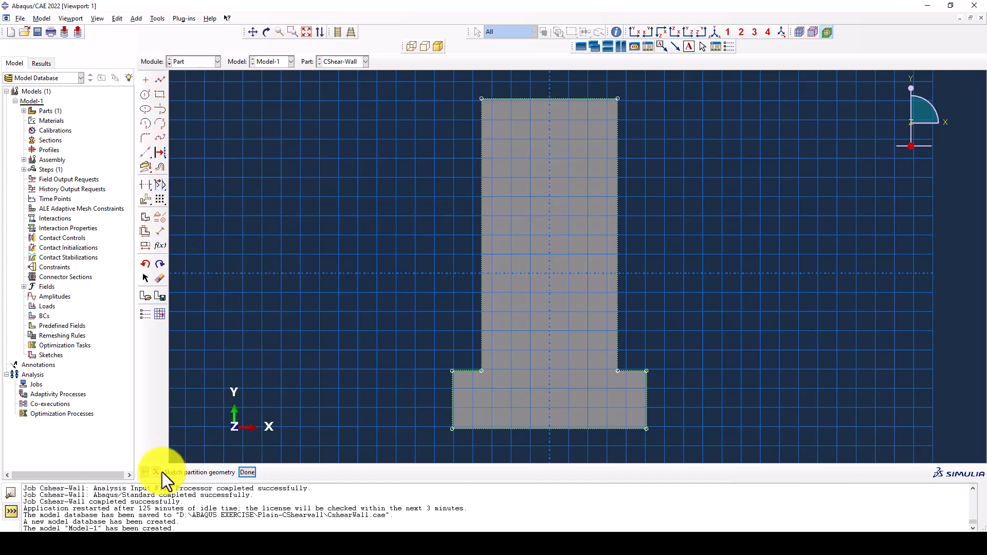
click(164, 82)
click(481, 373)
click(619, 372)
middle_click(665, 273)
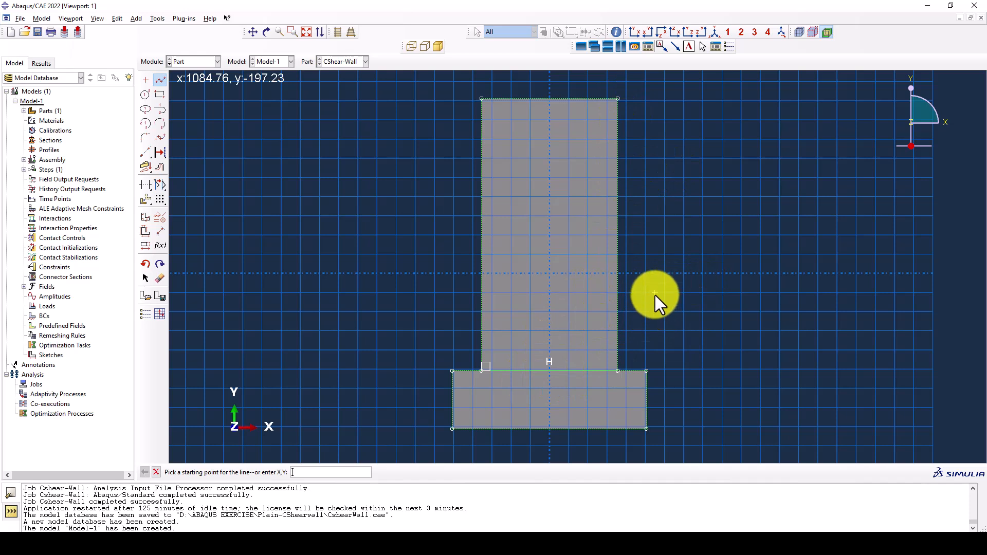
key(Escape)
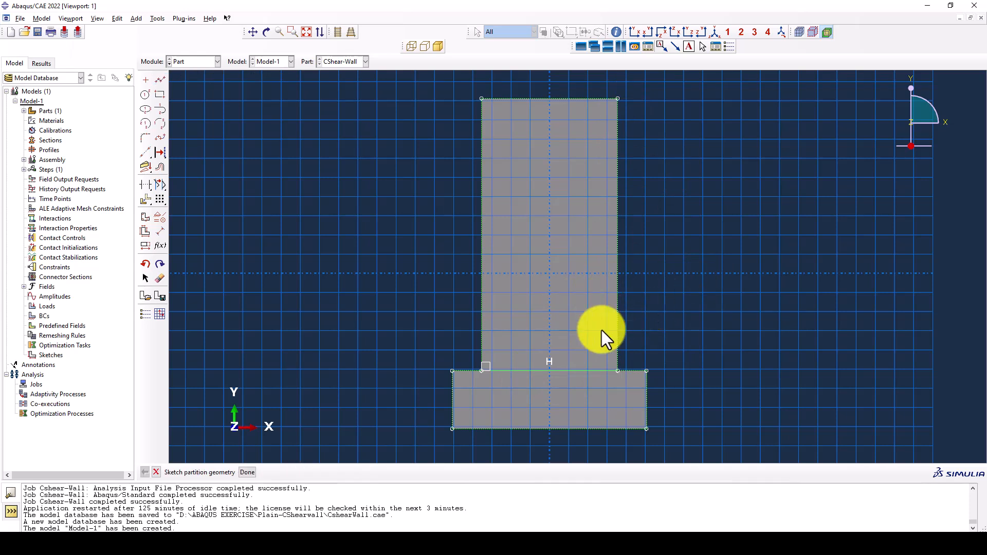
middle_click(511, 318)
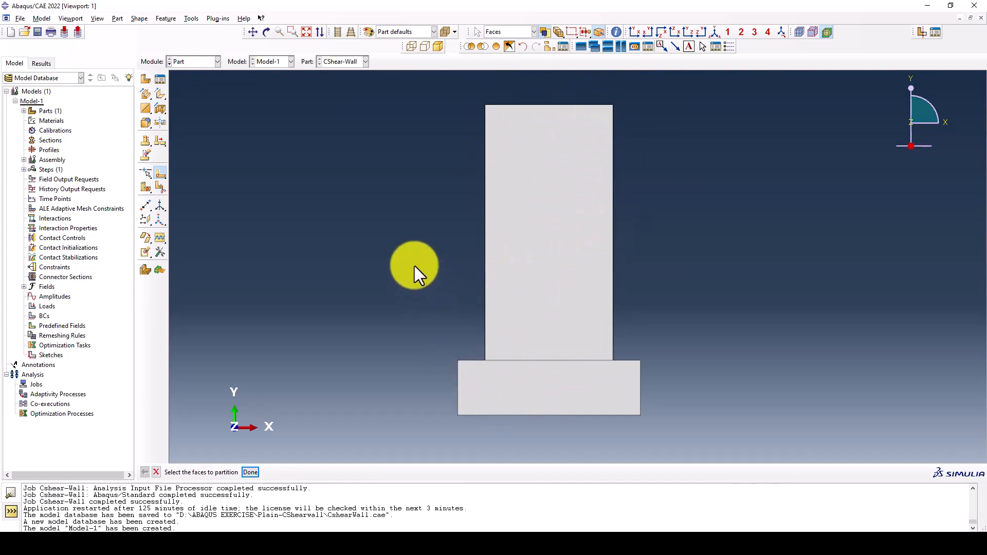
Create a second 2D planar deformable part named L-Rebars with a wire base feature and approximate size 6000
click(208, 62)
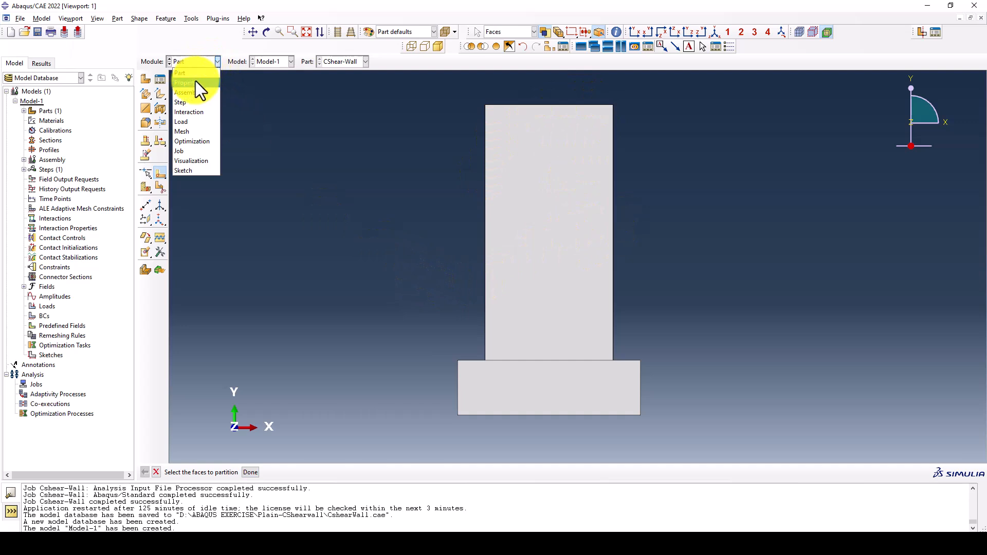
click(187, 72)
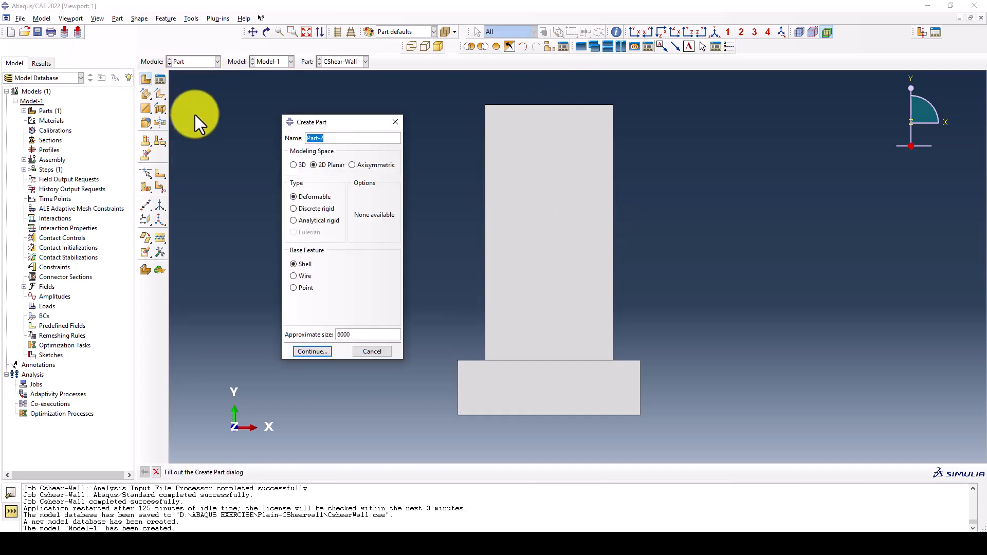
text(L-Rebars)
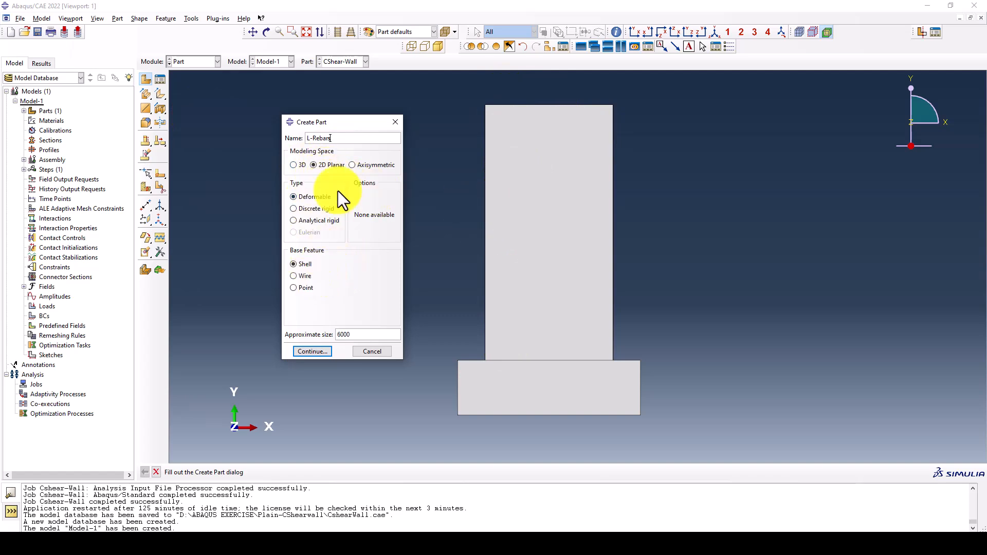
click(319, 349)
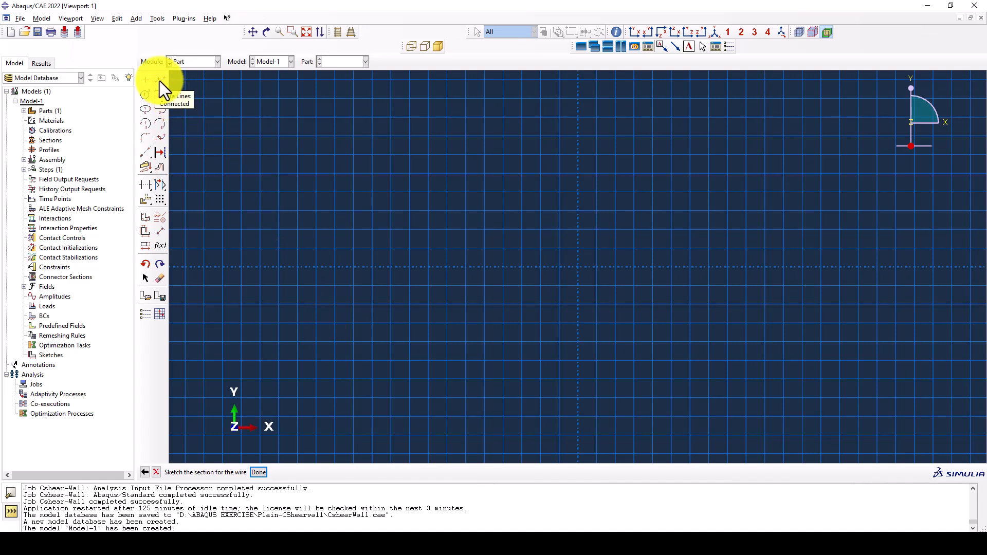
Sketch the rebar as a vertical line from 0,0 to 0,3400 and finish the wire part
click(159, 81)
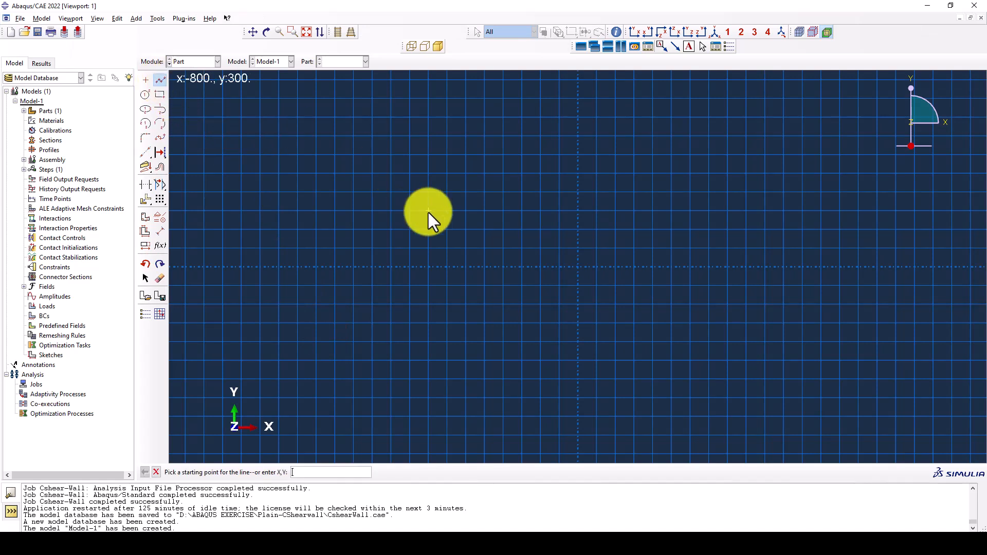
text(0,0)
key(Return)
text(0,3000)
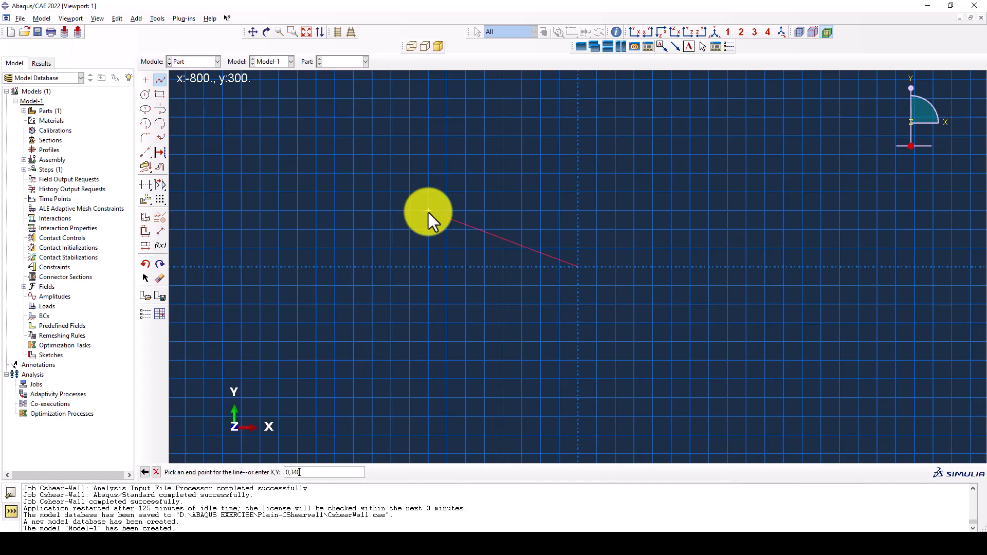
key(Return)
key(Escape)
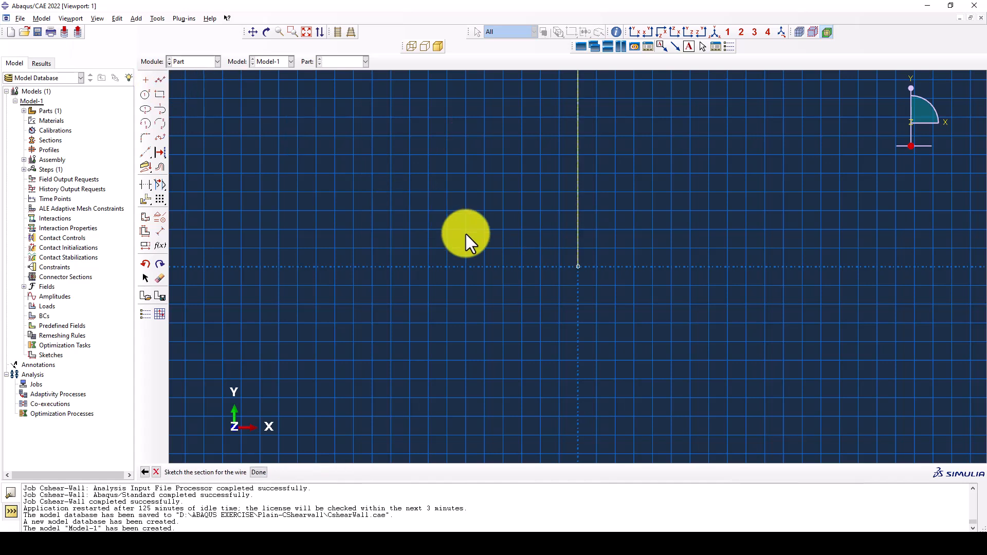
middle_click(517, 269)
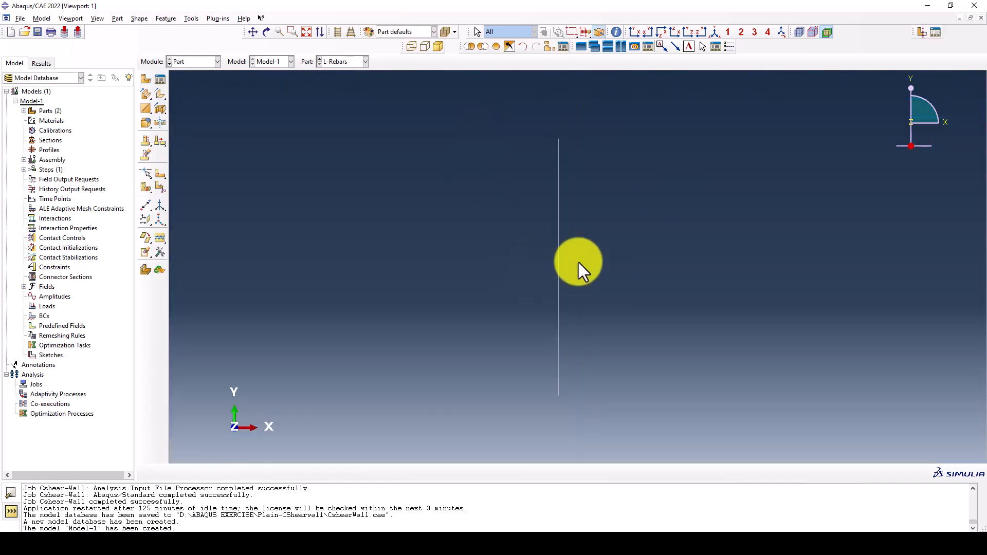
Create a third 2D planar deformable part named T-Rebars with a wire base feature and approximate size 6000
click(146, 80)
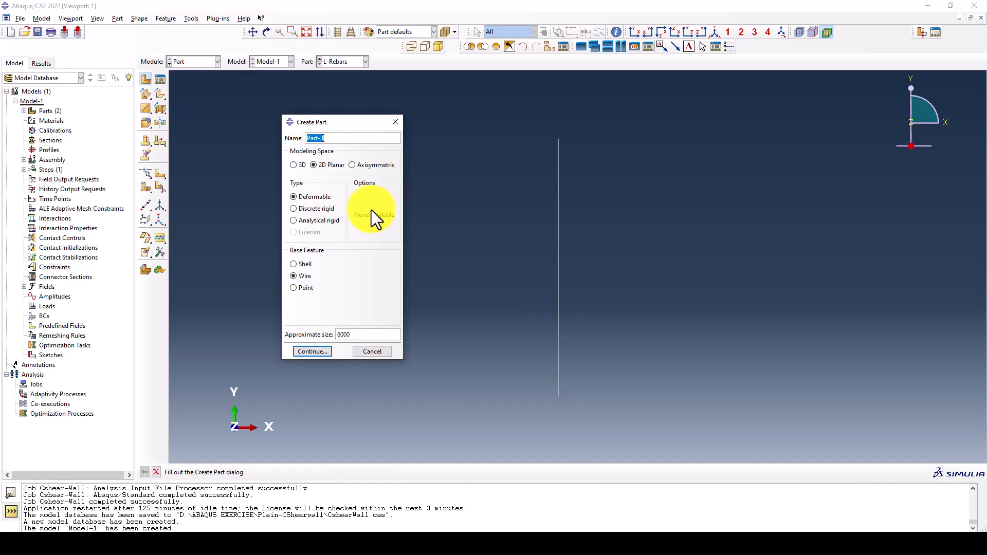
key(BackSpace)
text(T-rebars)
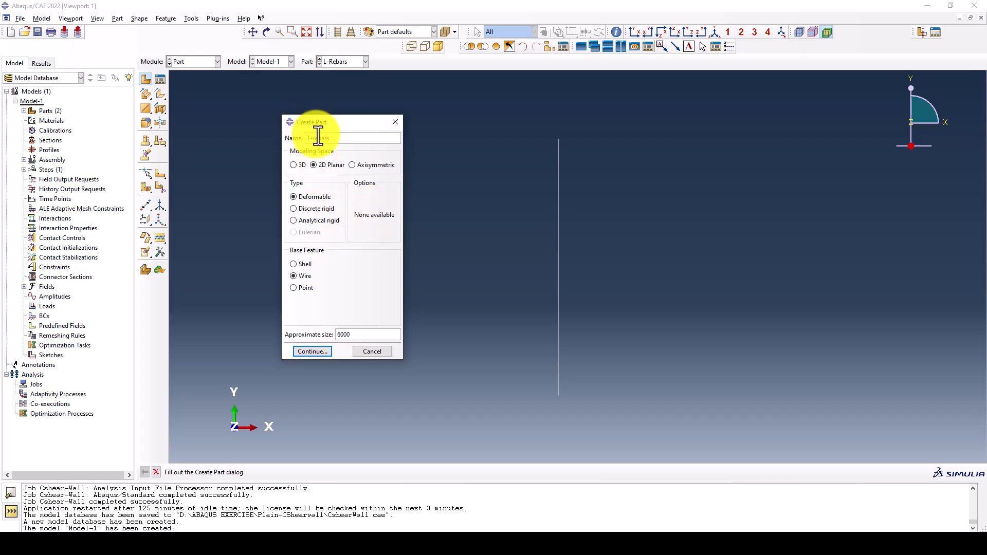
click(319, 350)
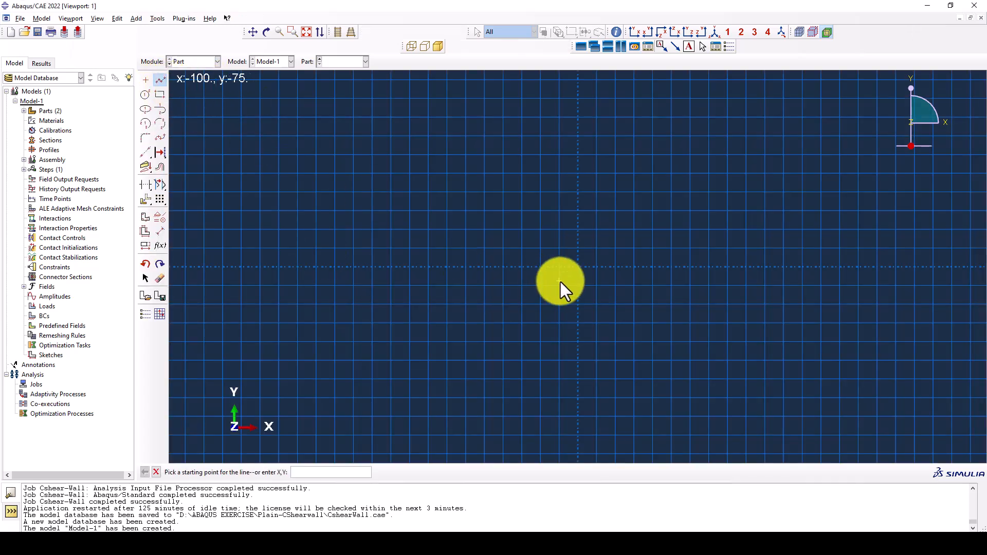
Sketch the transverse rebar as a horizontal line from 0,0 to 1400,0 and finish the wire part
text(0,0)
key(Return)
text(1400,0,)
key(Return)
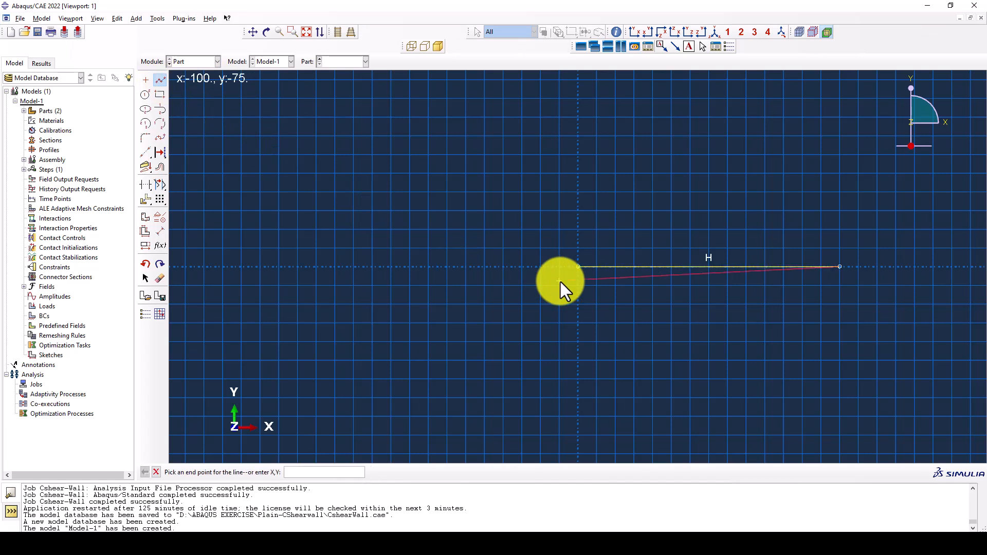
key(Escape)
middle_click(619, 273)
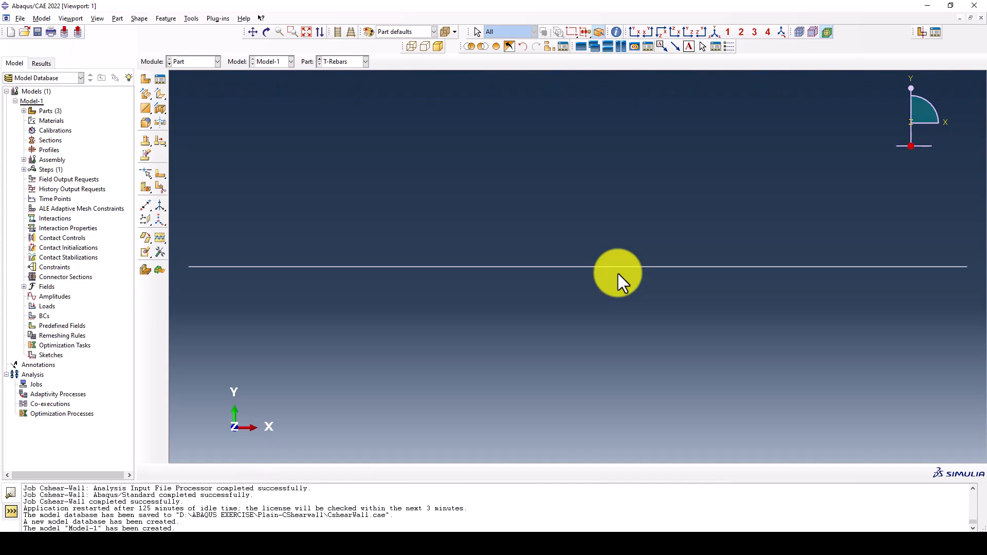
Switch to the Property module
scroll(565, 243, down, 2)
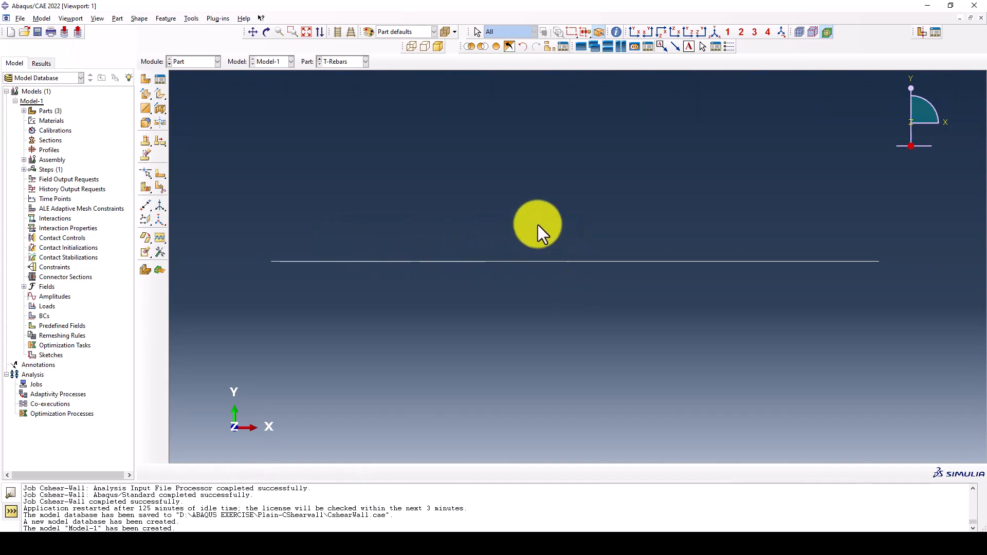
scroll(535, 226, down, 2)
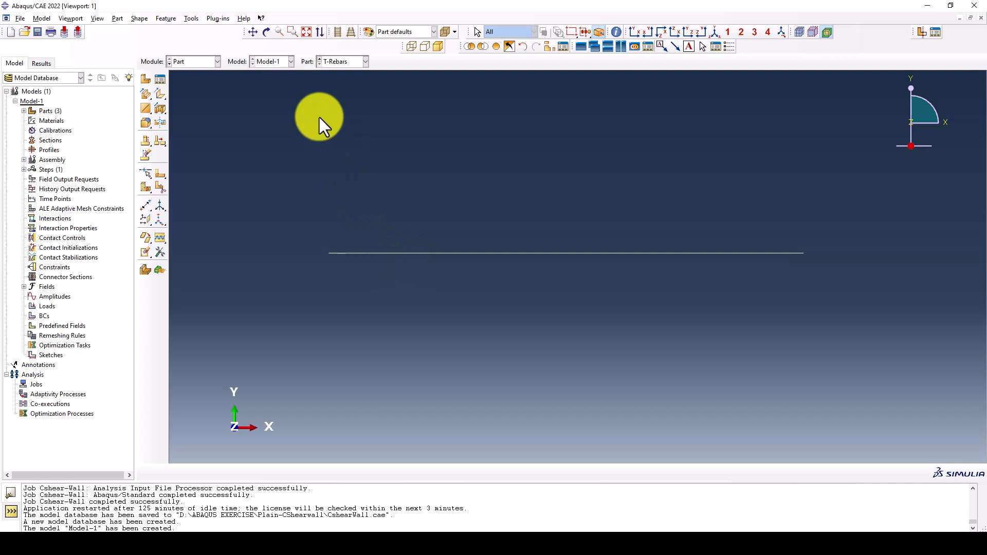
scroll(349, 144, down, 2)
click(208, 61)
click(196, 81)
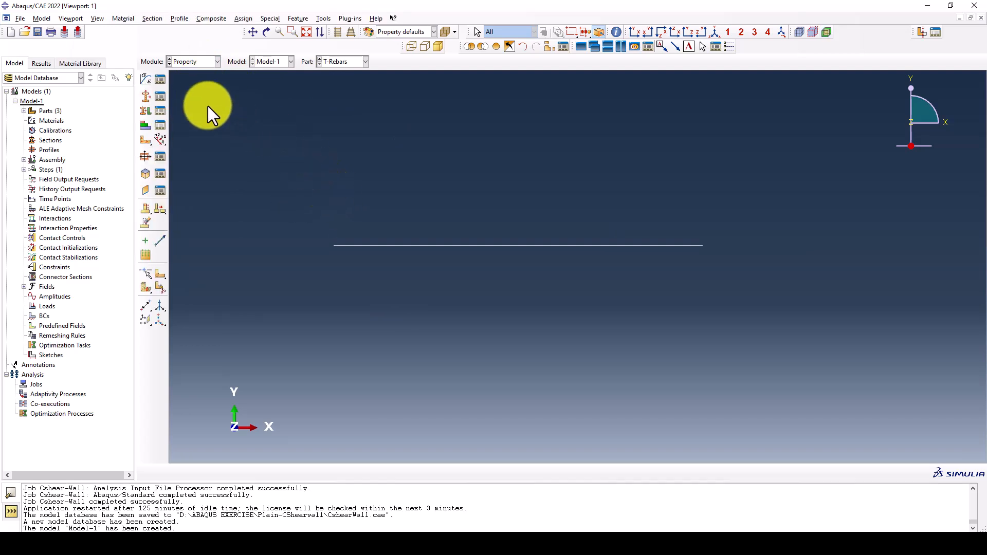
Open the material library manager and copy the CDP-30 material from the Concretes library into Model-1
click(83, 62)
click(111, 77)
click(126, 77)
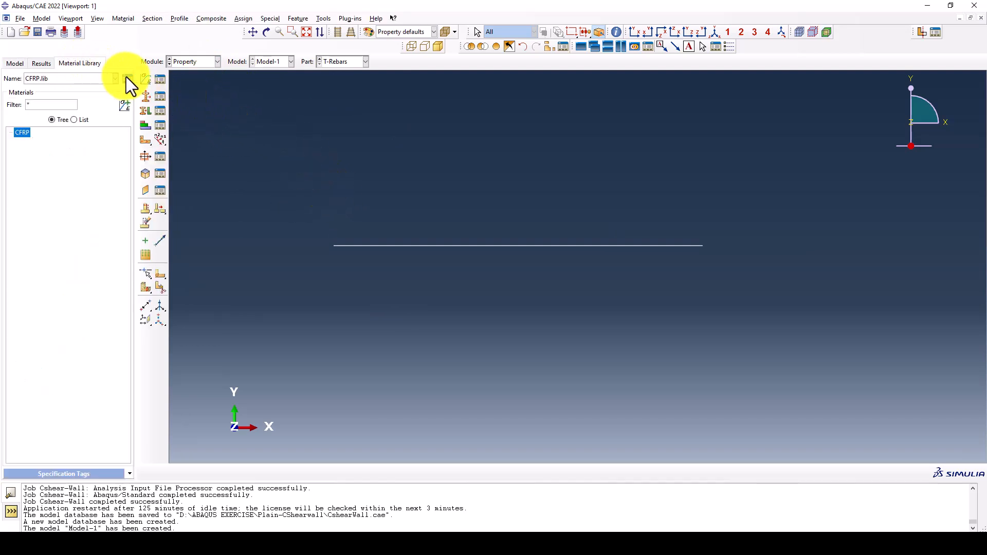
click(128, 78)
click(150, 104)
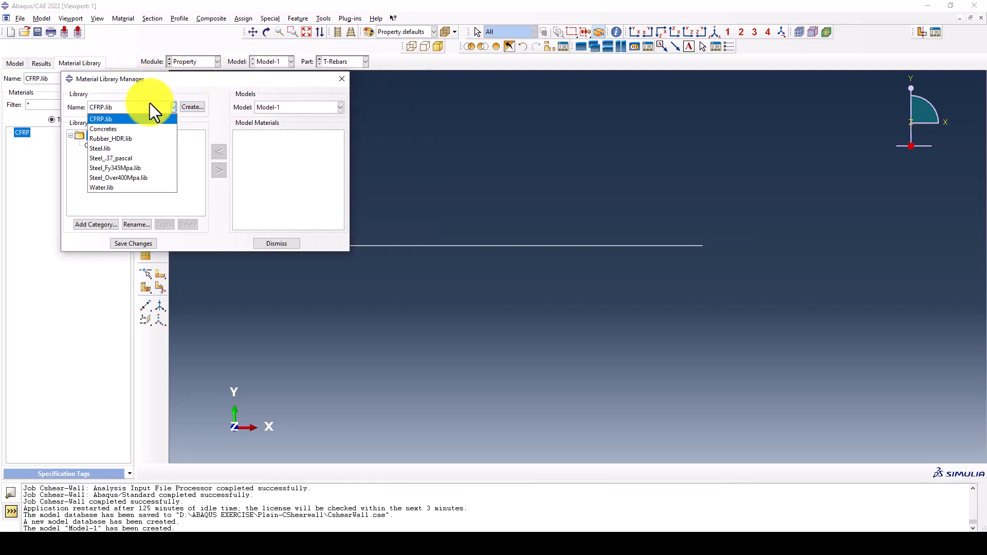
click(126, 132)
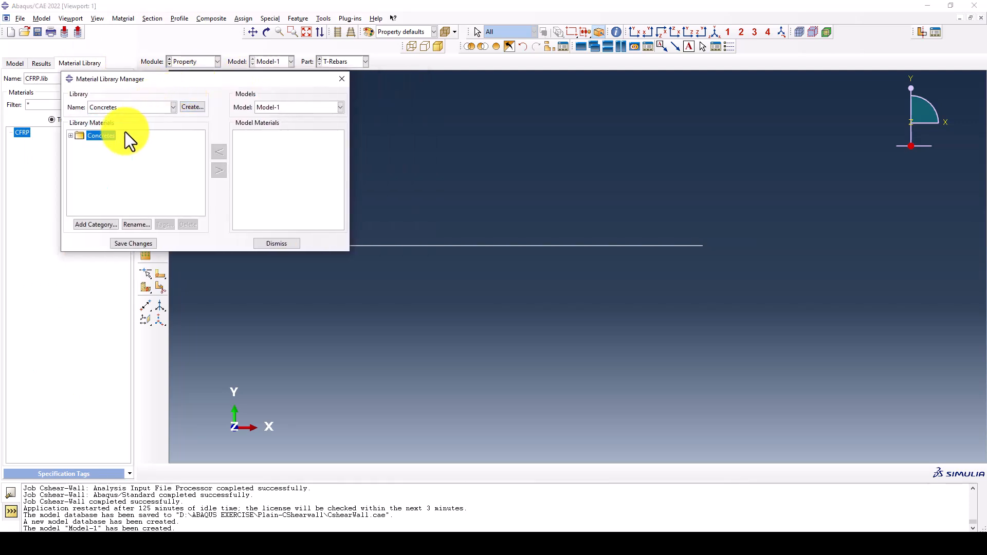
click(71, 136)
click(95, 165)
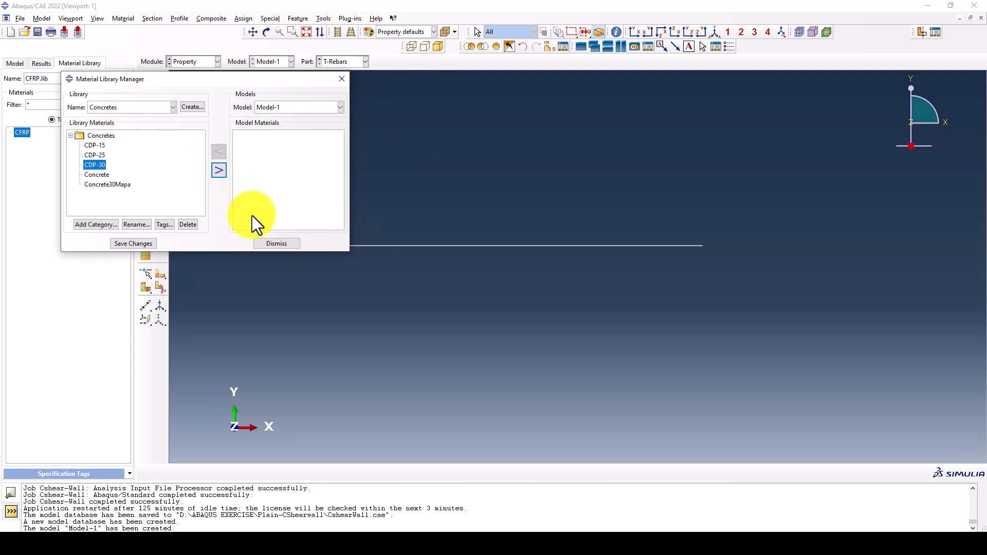
Copy the Q345 steel material from Steel.lib into Model-1 and close the library manager
click(143, 107)
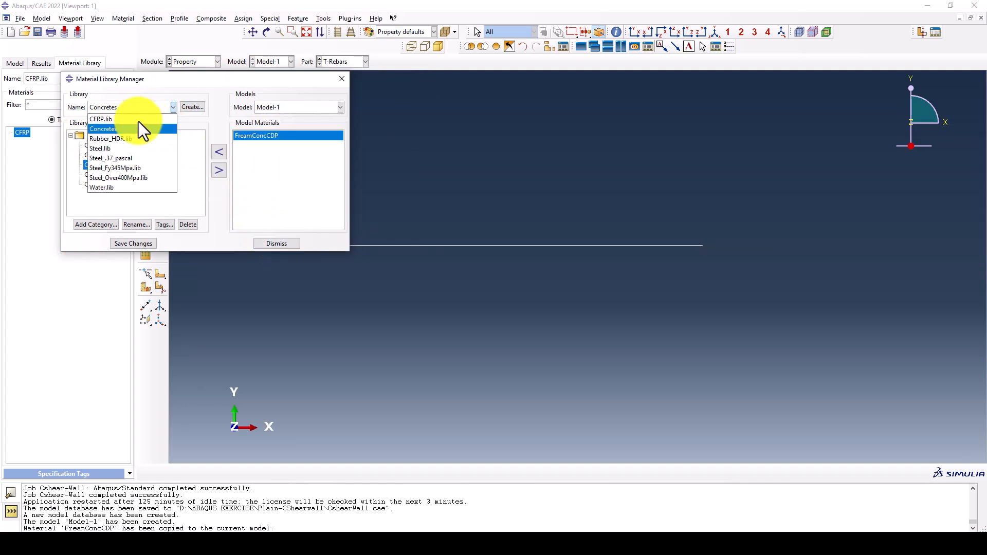
click(122, 149)
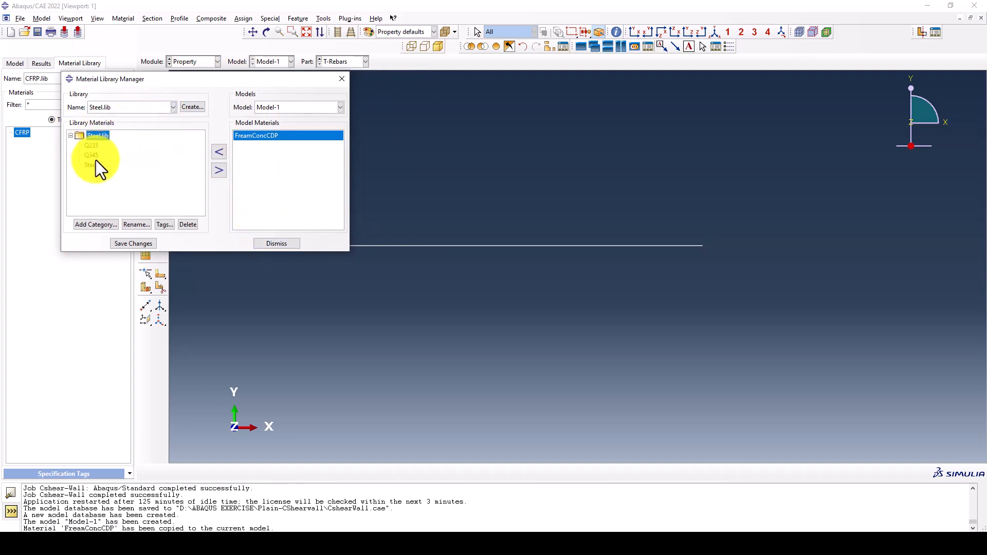
click(224, 169)
click(278, 244)
Review the density, elastic and plastic data of the Q345 material
click(160, 80)
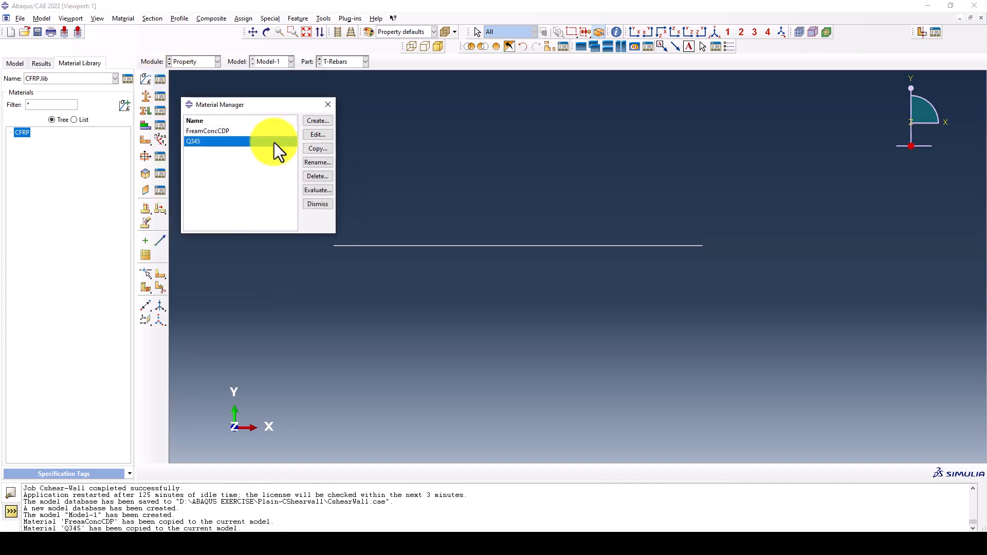
click(316, 135)
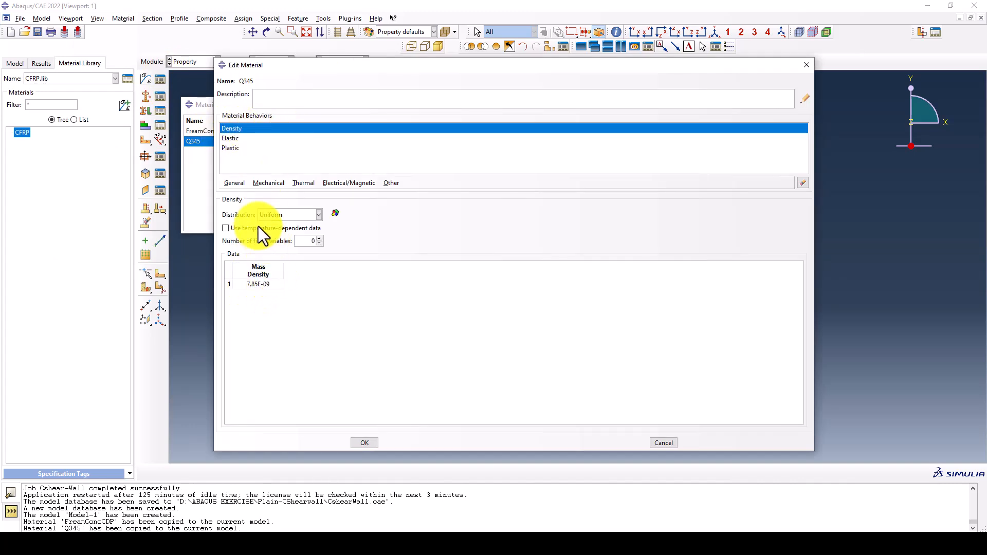
click(227, 138)
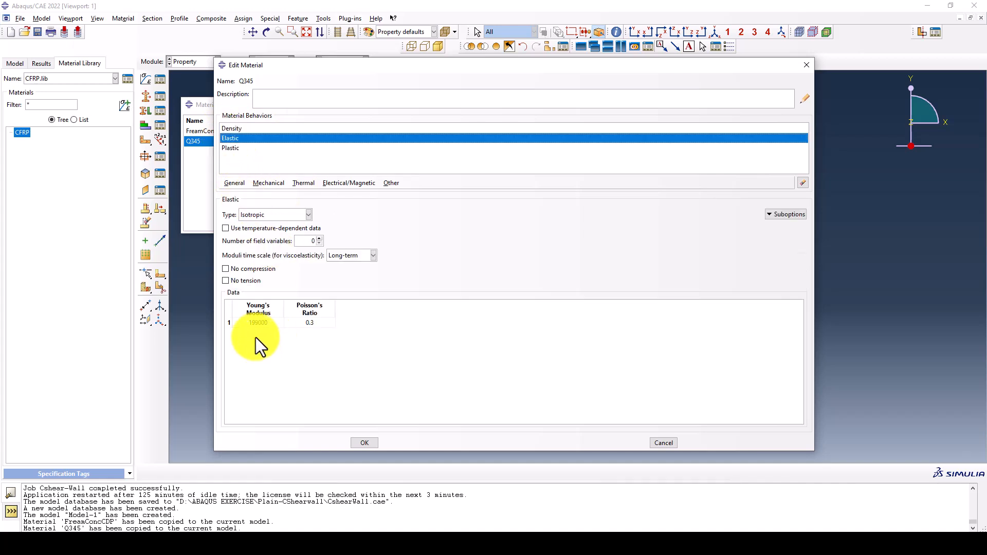
click(230, 146)
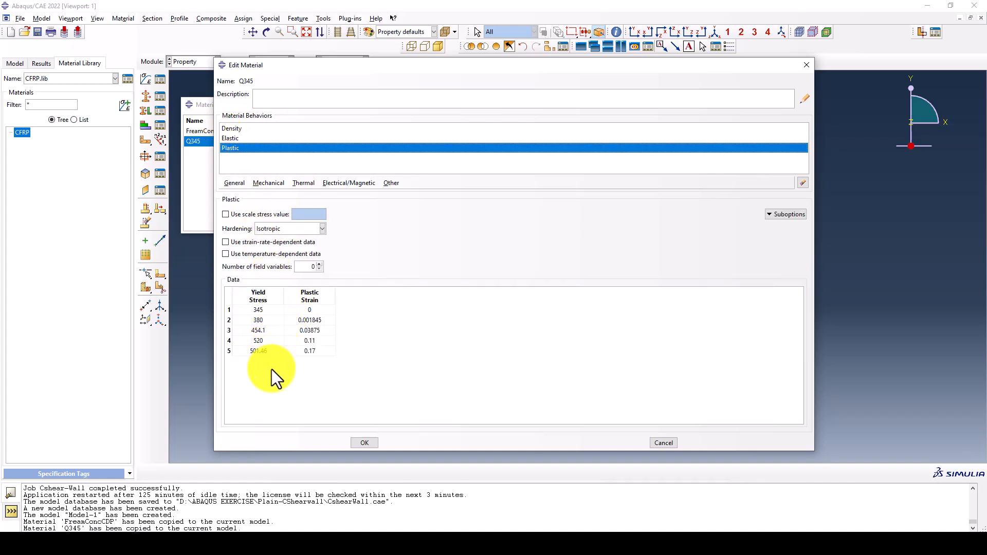
click(369, 448)
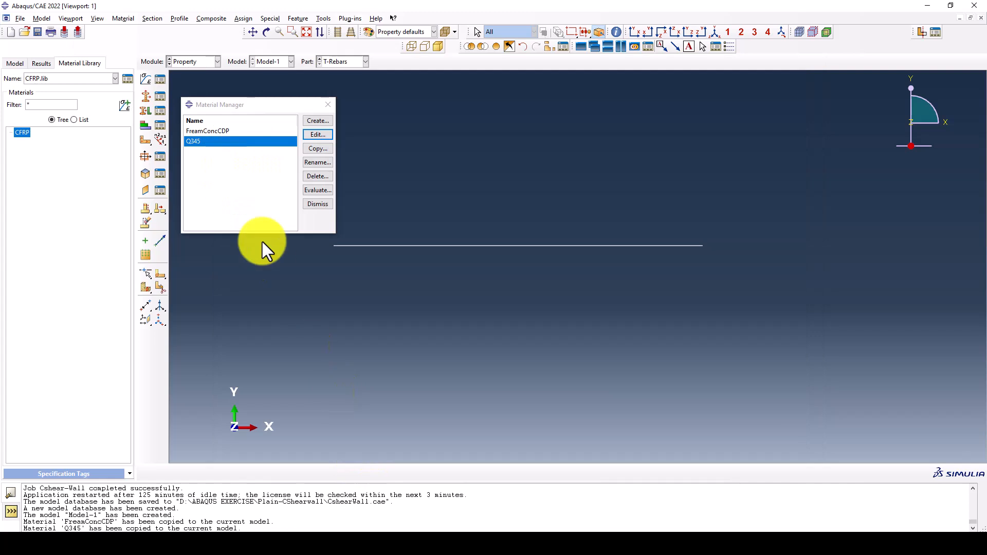
Review the FreamConcCDP material's density, elastic, plasticity and compressive behavior data, including the concrete compression damage suboption
click(226, 132)
click(318, 134)
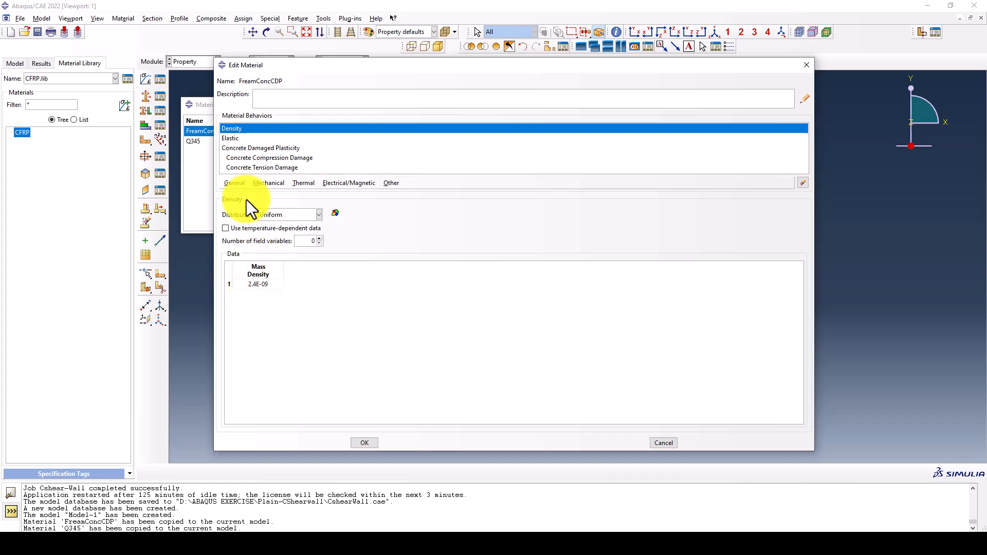
click(231, 140)
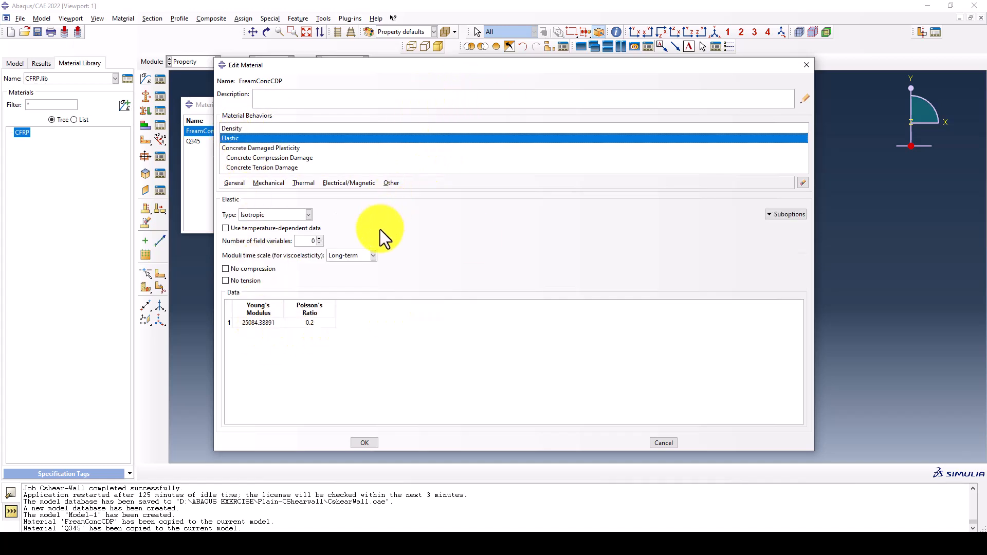
click(257, 147)
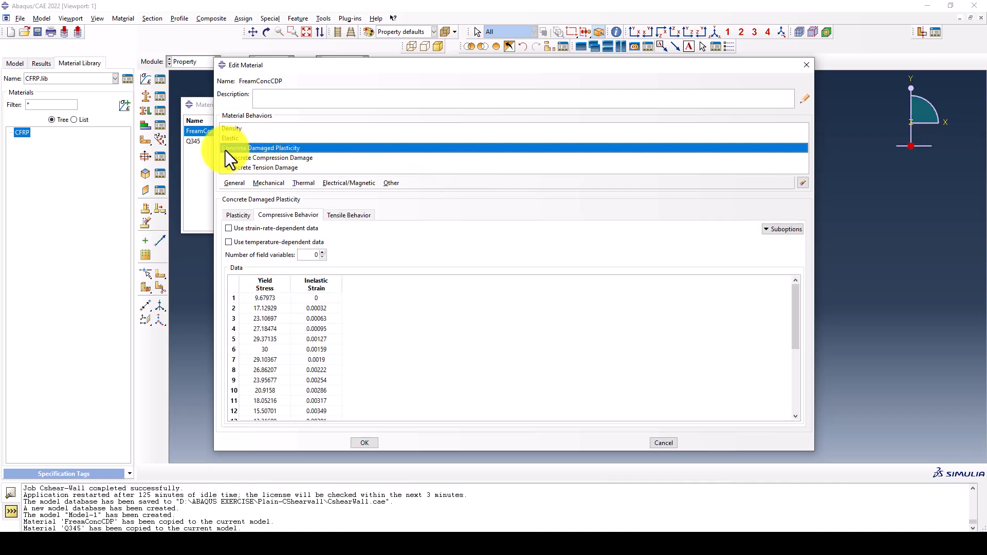
click(236, 215)
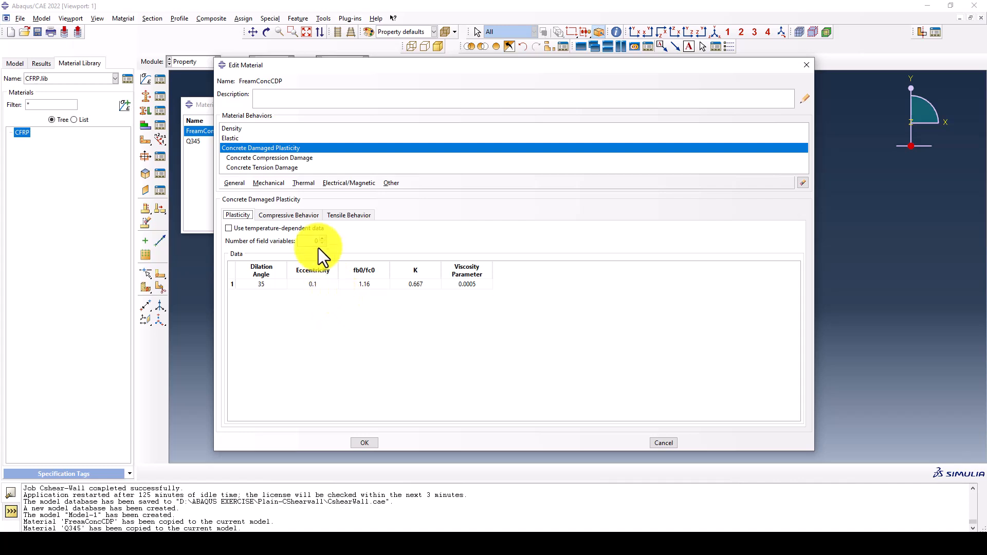
click(276, 217)
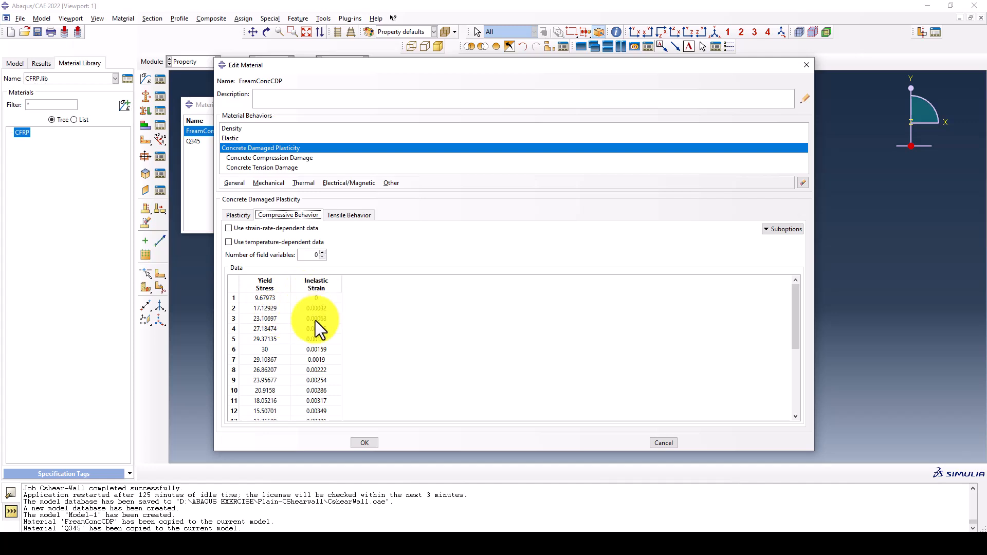
click(784, 232)
click(787, 244)
drag(572, 333, 640, 409)
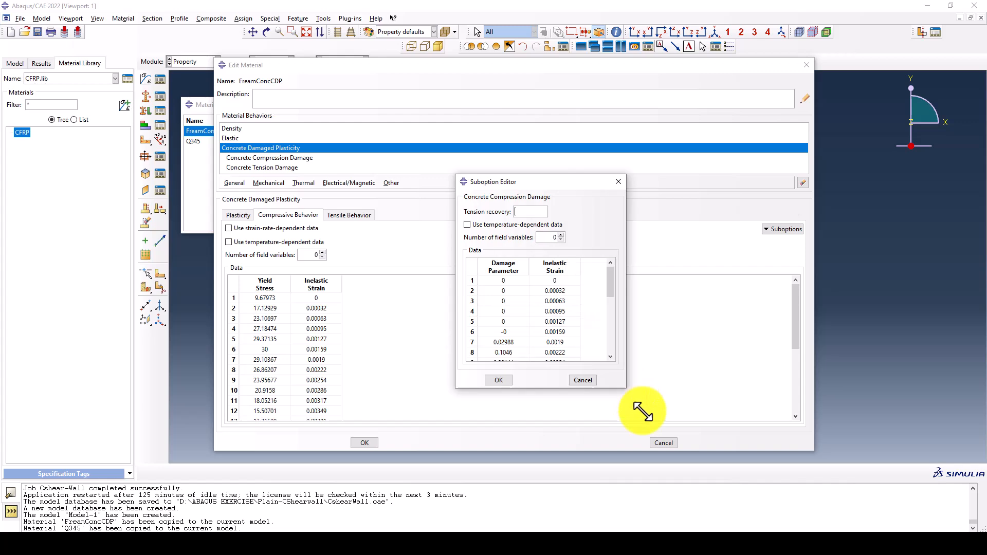
click(503, 401)
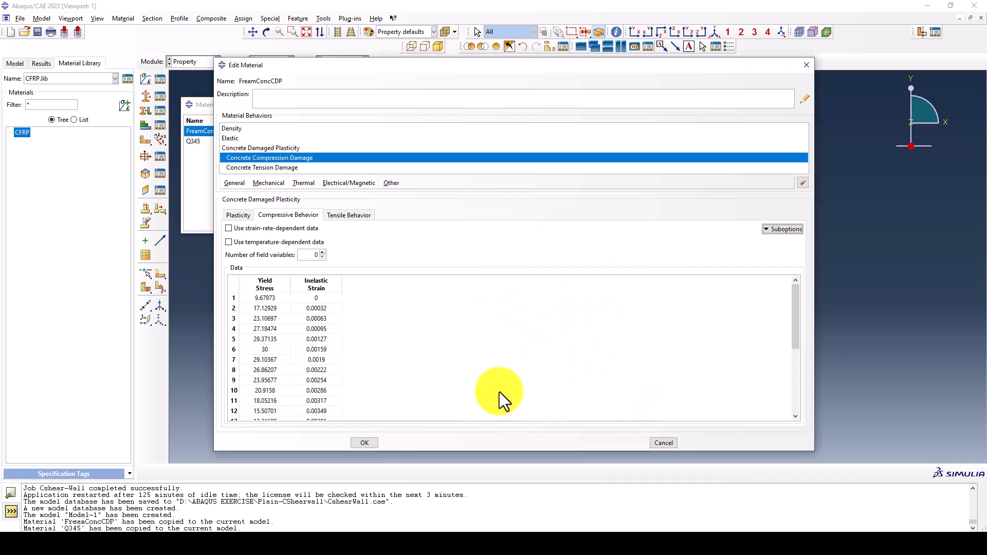
Review the concrete's tensile behavior table and tension damage suboption, then close the material editor and manager
click(348, 215)
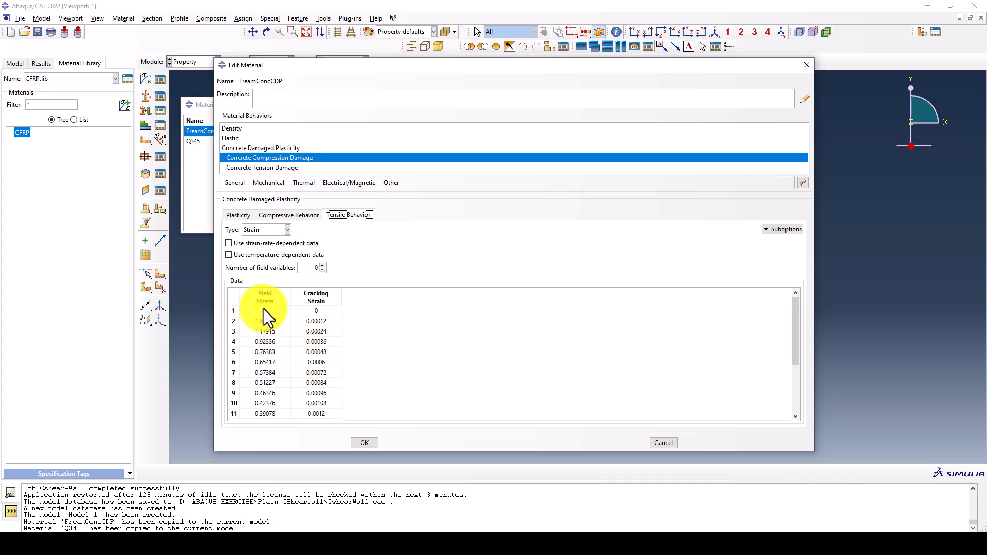
scroll(285, 404, down, 1)
scroll(285, 403, down, 2)
click(782, 229)
click(792, 240)
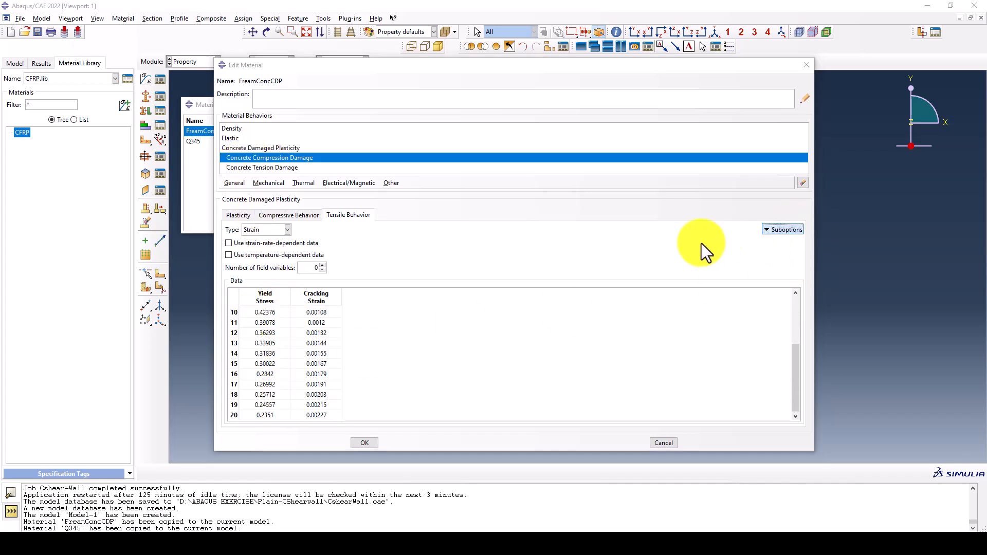
click(485, 341)
click(365, 443)
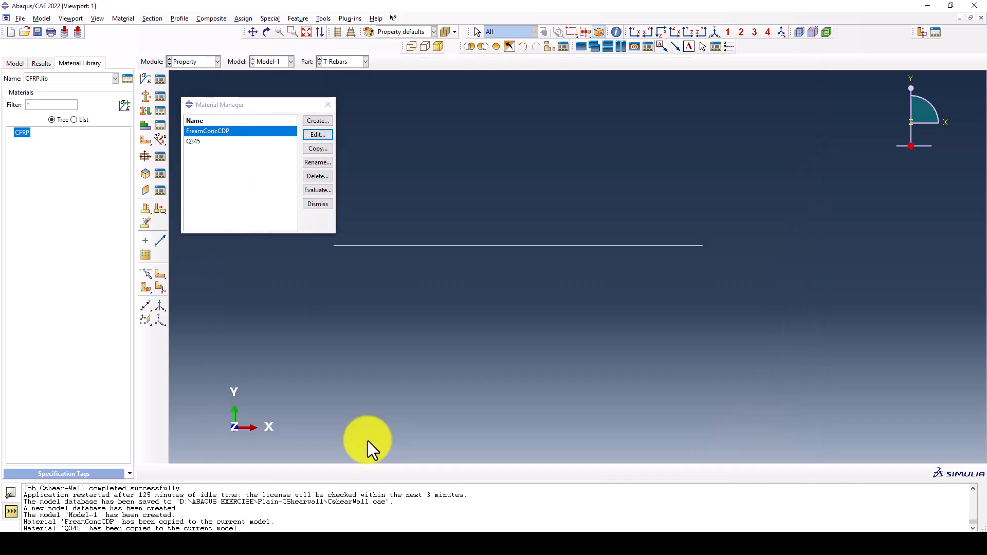
click(328, 105)
Create a solid homogeneous section named Concrete-Wall
click(146, 98)
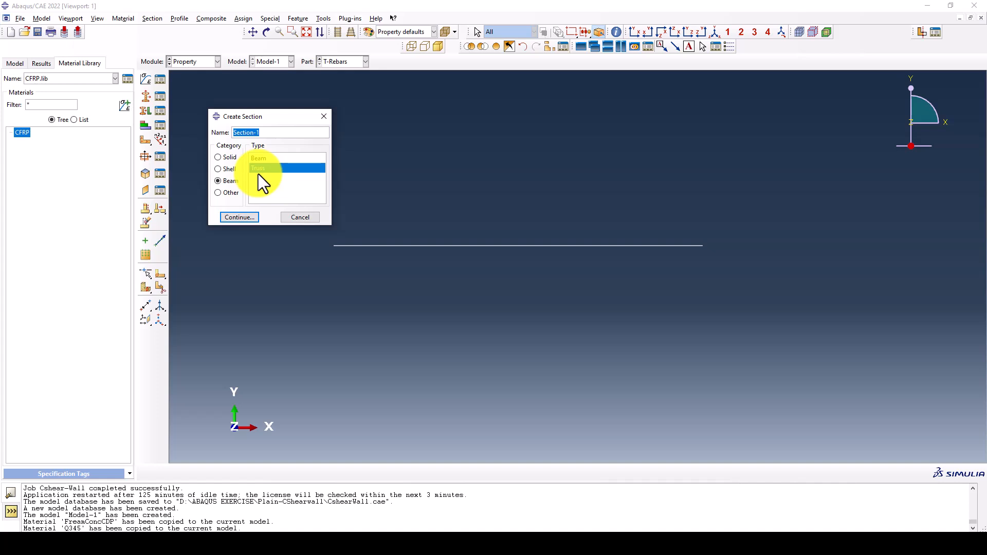
text(Concrete-Wall)
click(230, 158)
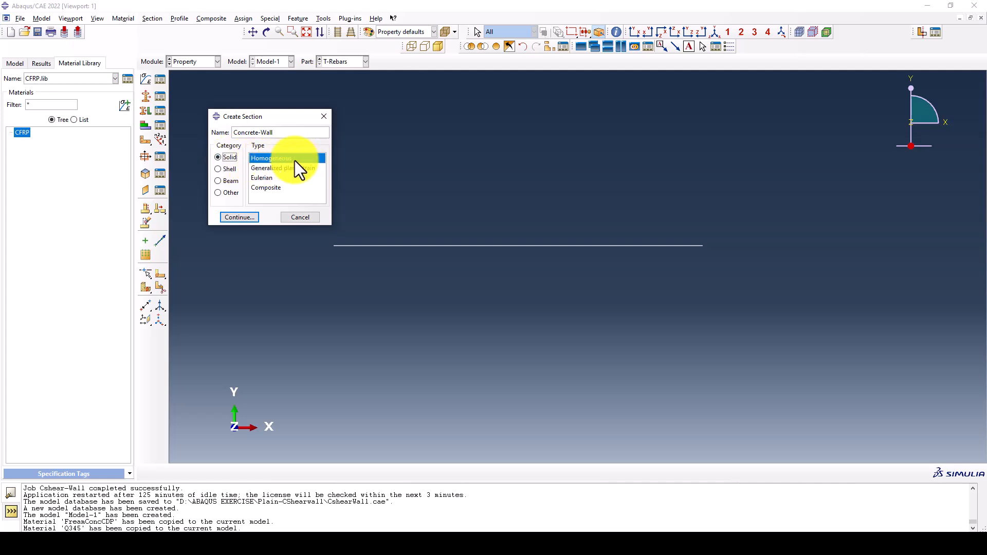
click(242, 217)
Assign FreamConcCDP as the Concrete-Wall section's material, enable its plane stress/strain thickness and confirm the section
click(258, 195)
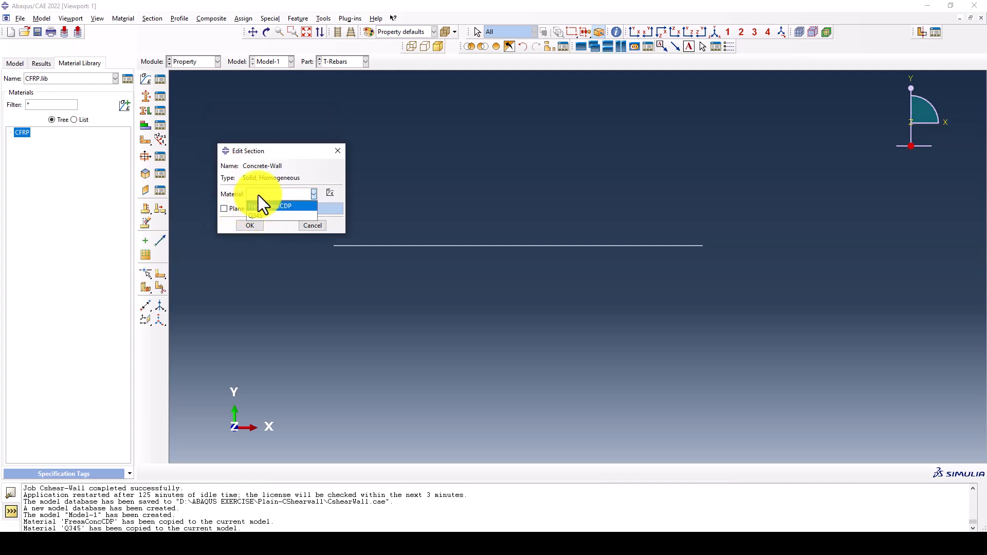
click(260, 206)
click(234, 208)
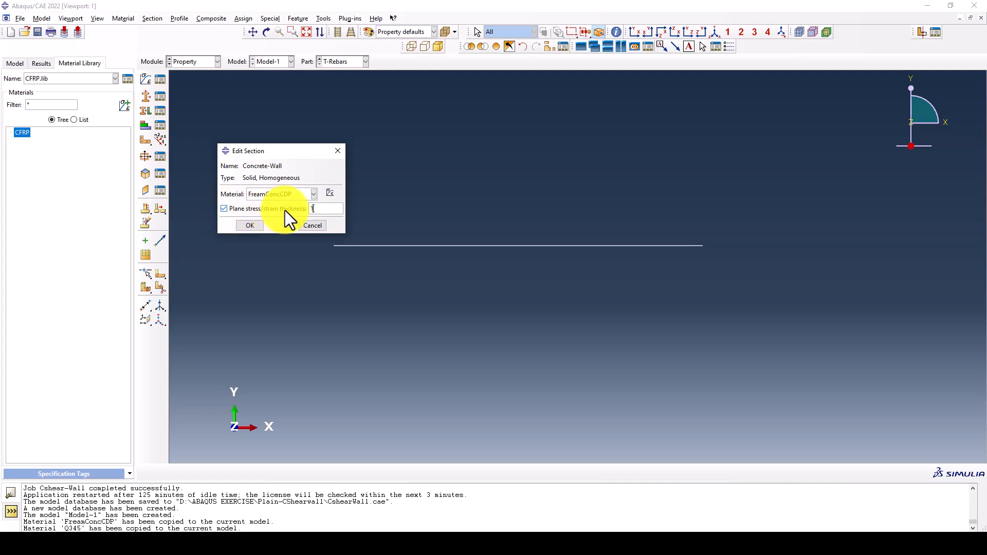
drag(327, 211, 303, 211)
click(242, 225)
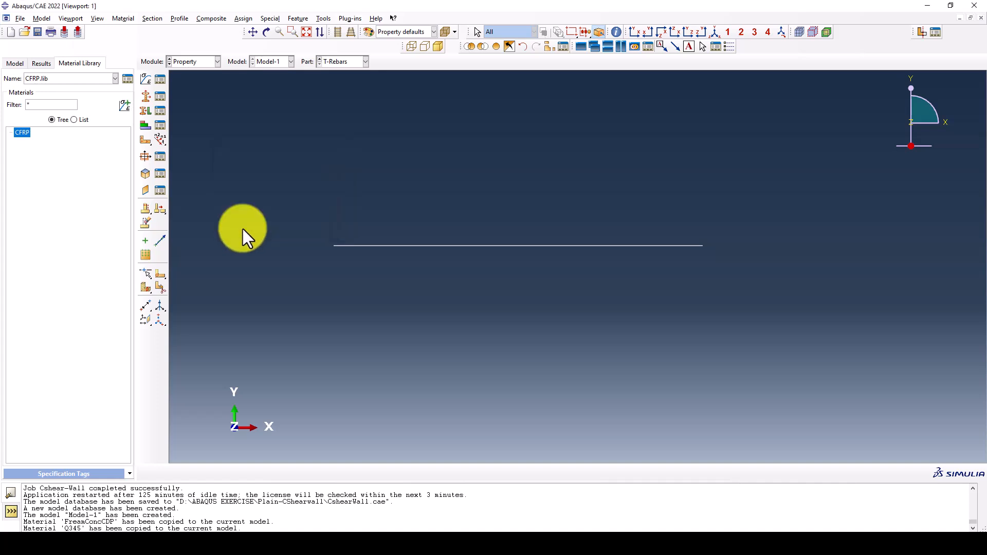
Create a solid homogeneous section named Foundation with material FreamConcCDP and a plane stress/strain thickness of 400
click(147, 96)
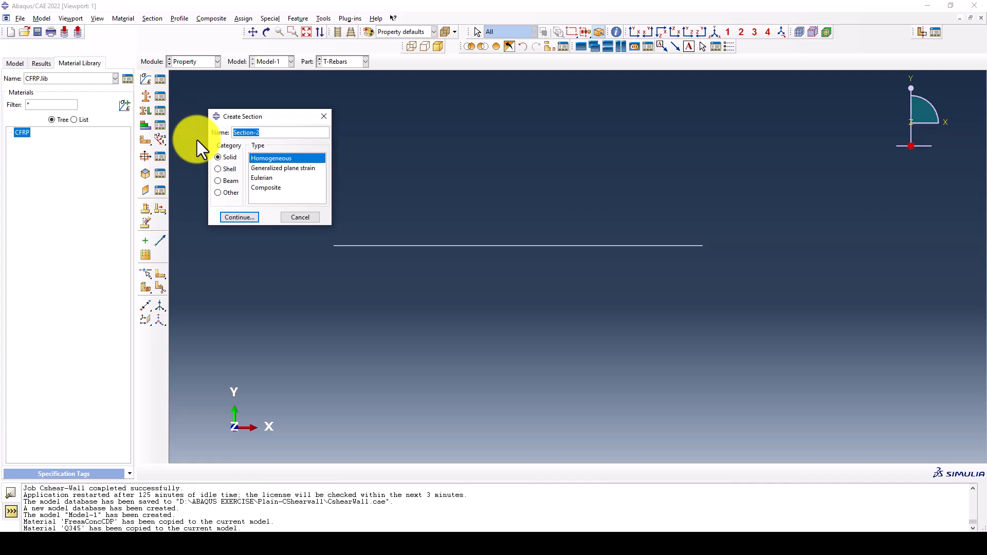
text(Foundation)
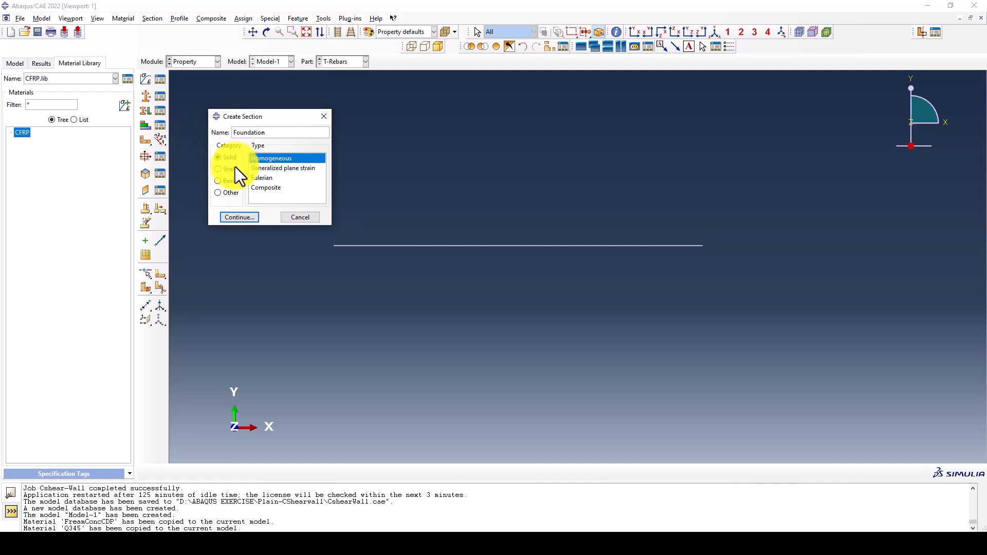
click(237, 218)
click(263, 195)
click(264, 206)
click(305, 209)
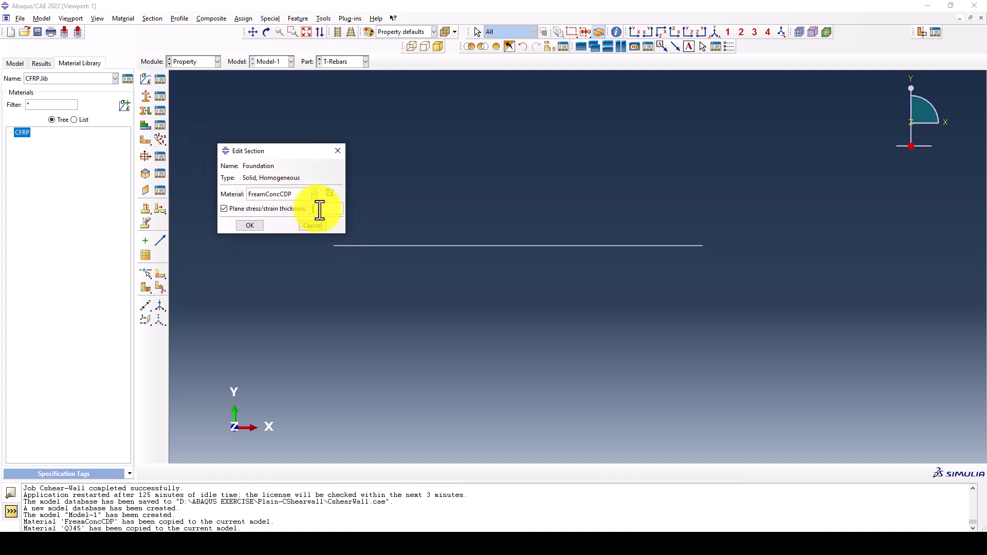
text(400)
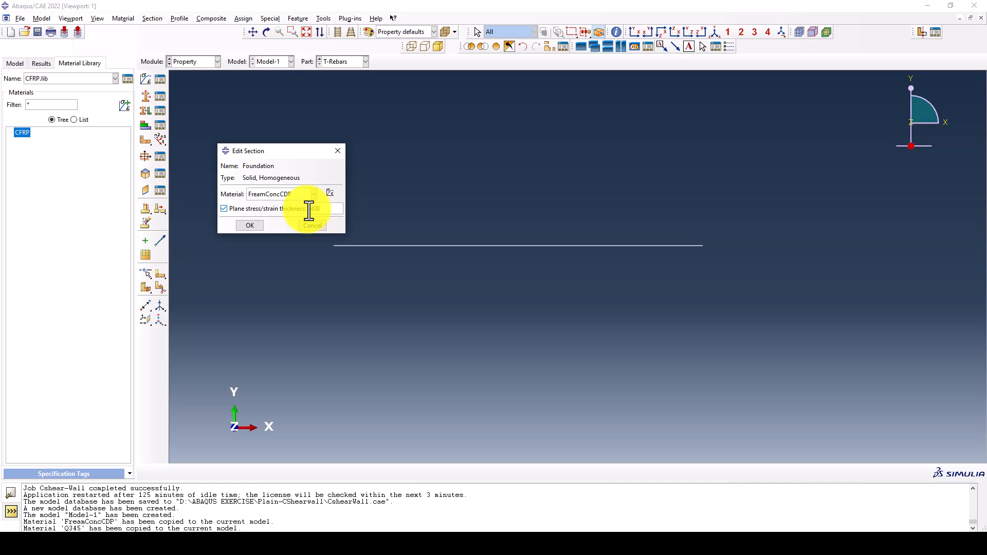
click(254, 225)
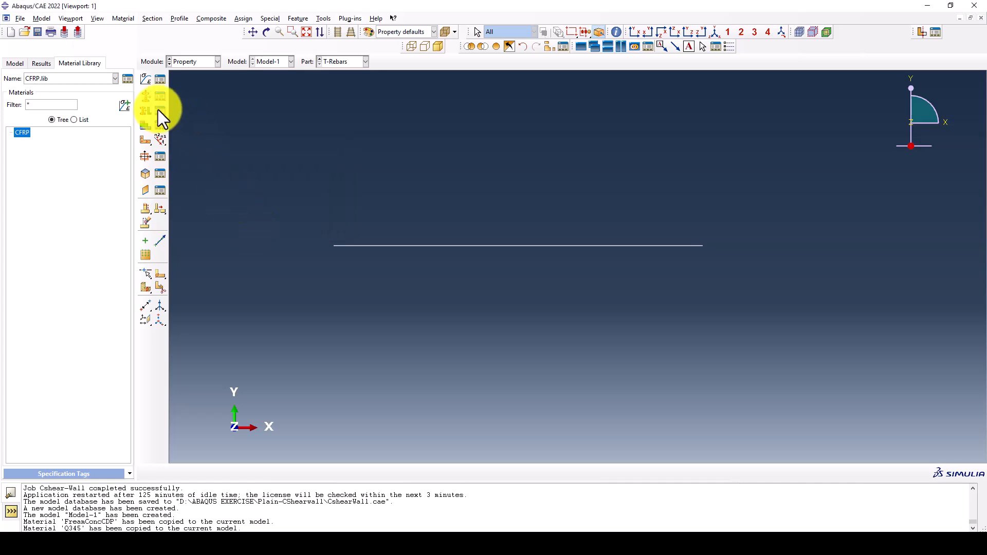
Create a truss section named Rebar20mm with material Q345 and a cross-sectional area of 314
text(R)
key(BackSpace)
text(Rebar)
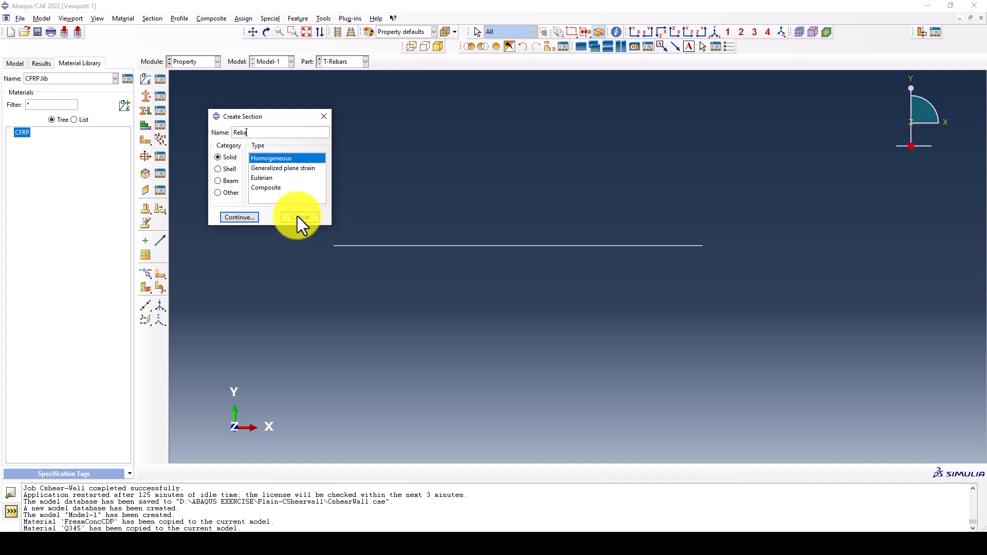
text(20)
text(mm)
click(232, 180)
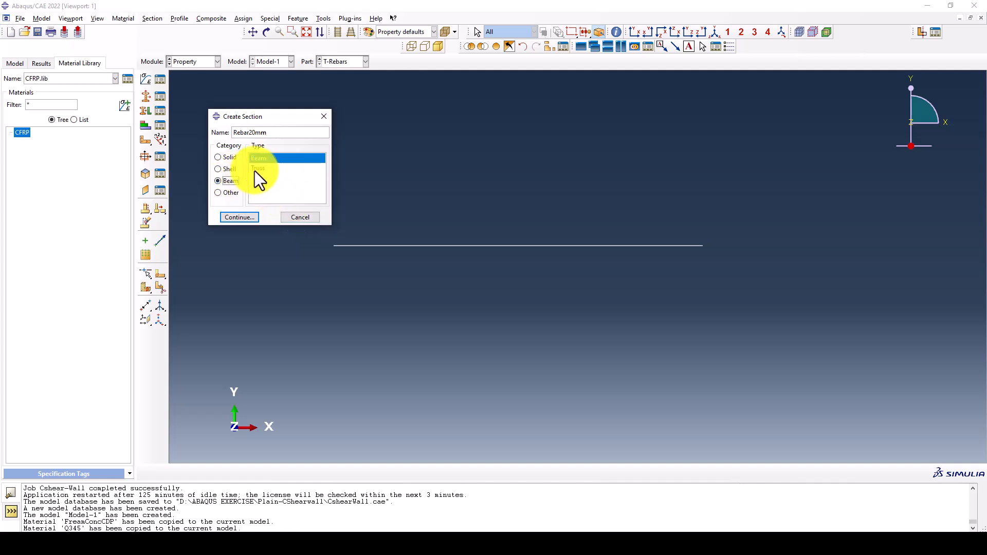
click(240, 215)
click(200, 131)
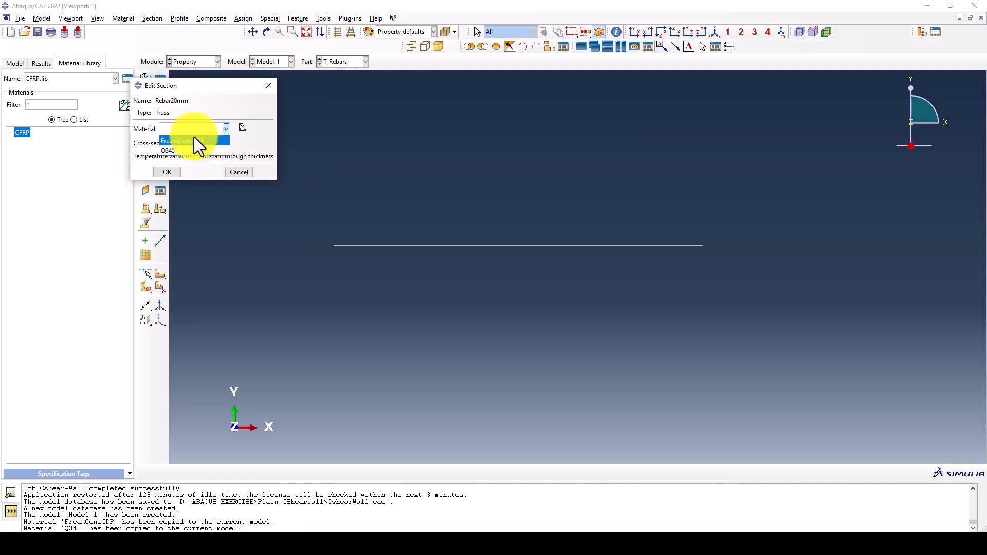
click(186, 150)
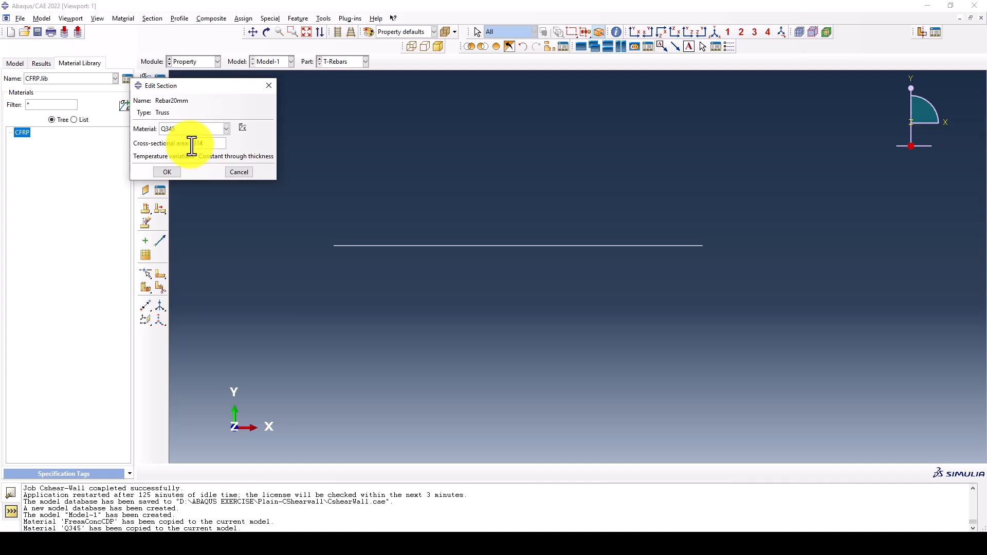
click(167, 172)
Create a truss section named Rebar10 with material Q345 and a cross-sectional area of 78.5
click(148, 98)
text(Ren)
text(bar)
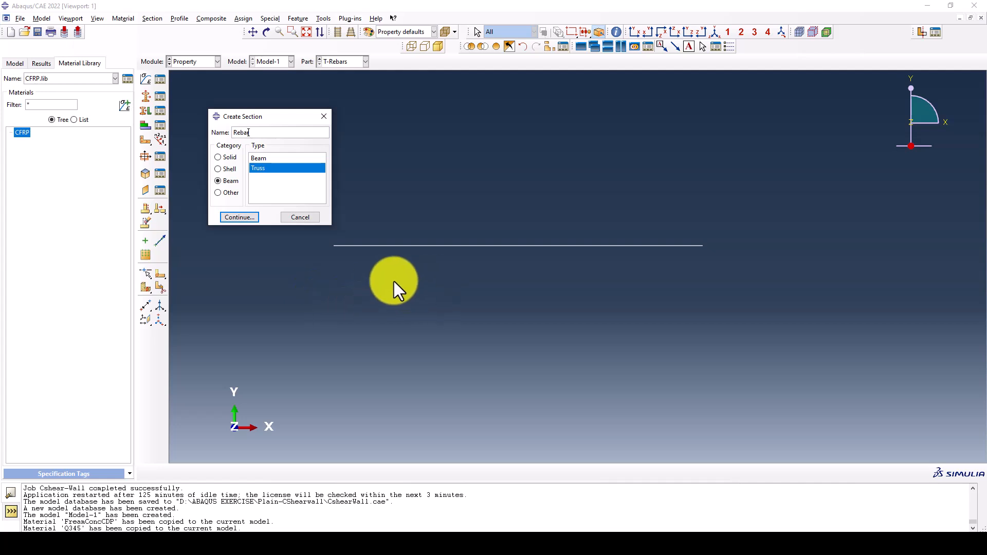
text(10)
click(239, 217)
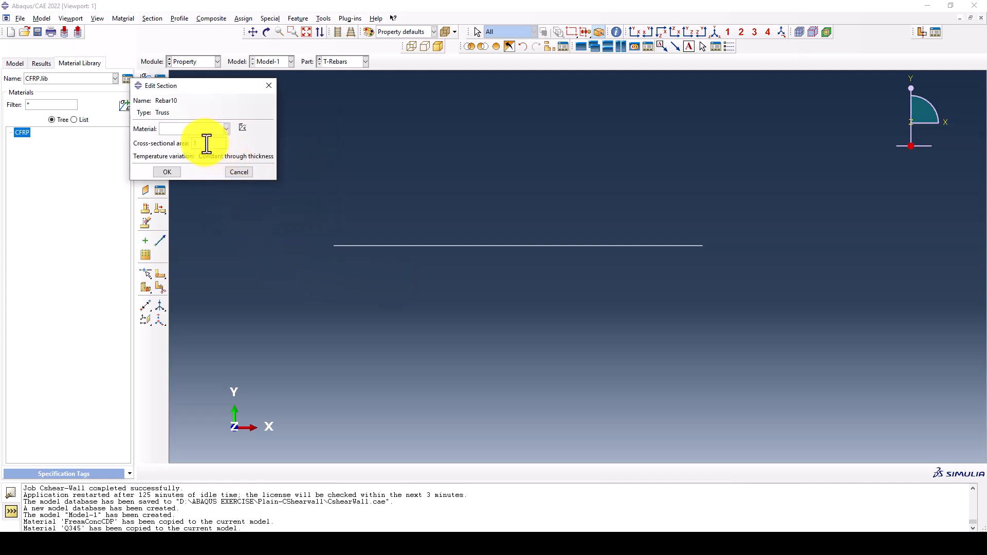
click(189, 130)
click(175, 150)
click(191, 144)
text(78.5)
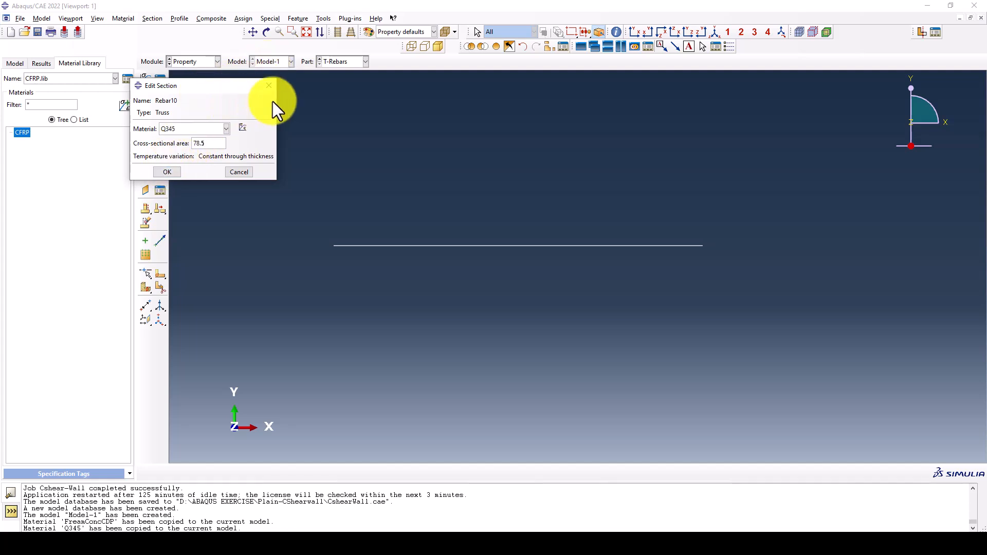
click(168, 173)
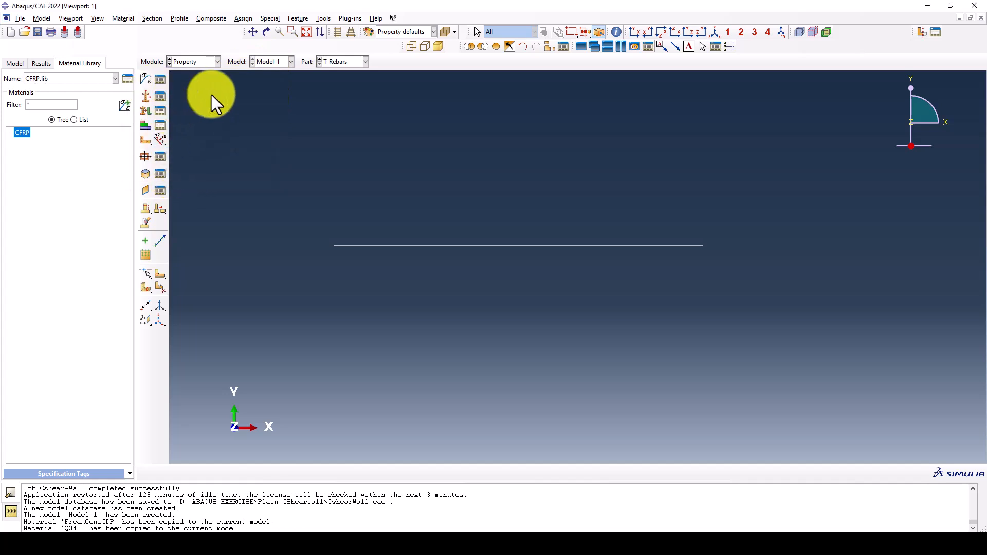
Assign the Rebar10 section to the whole line of the T-Rebars part
scroll(436, 157, down, 2)
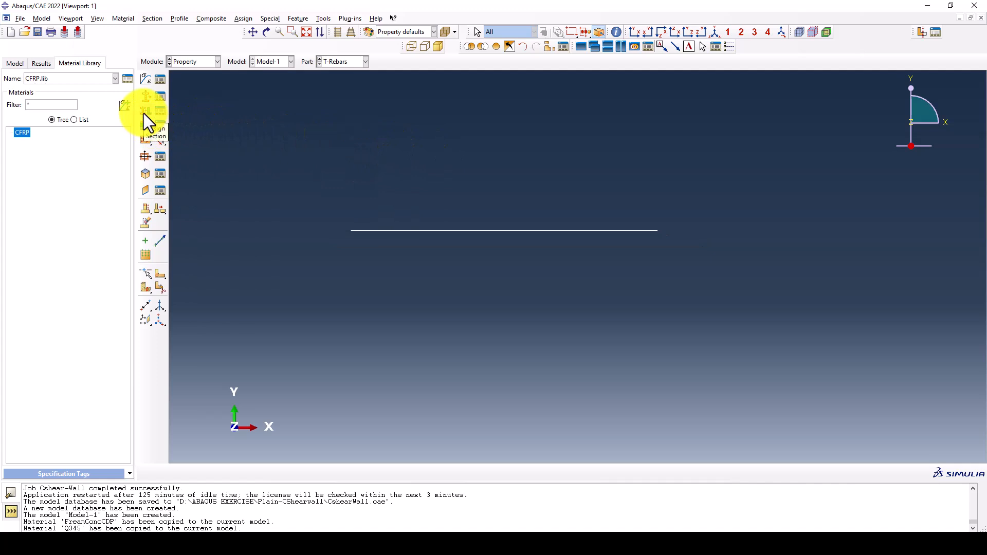
click(146, 112)
drag(606, 187, 396, 273)
middle_click(351, 262)
click(283, 152)
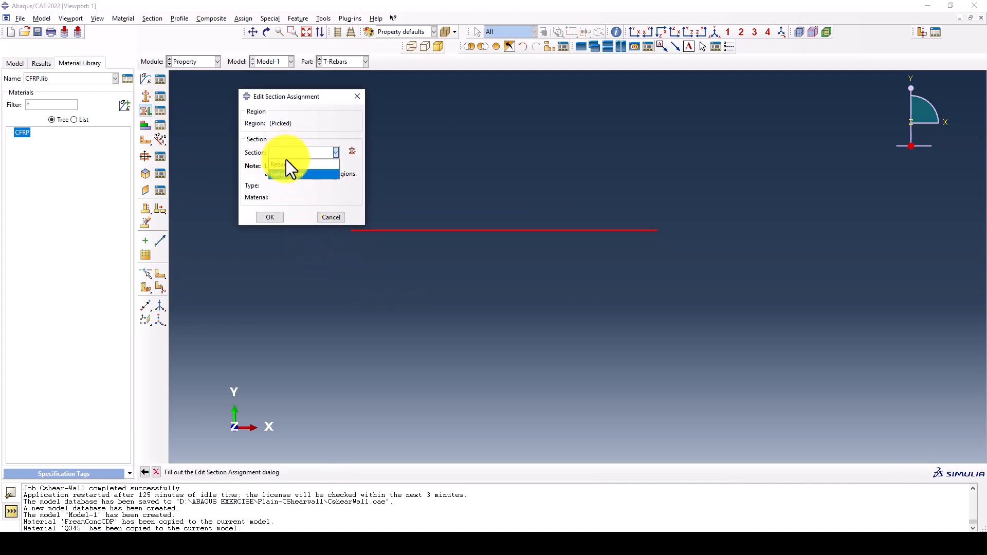
click(286, 162)
click(270, 217)
Switch to the L-Rebars part and assign the Rebar20mm section to its whole line
click(332, 63)
click(337, 82)
drag(607, 149, 376, 184)
middle_click(375, 184)
click(279, 157)
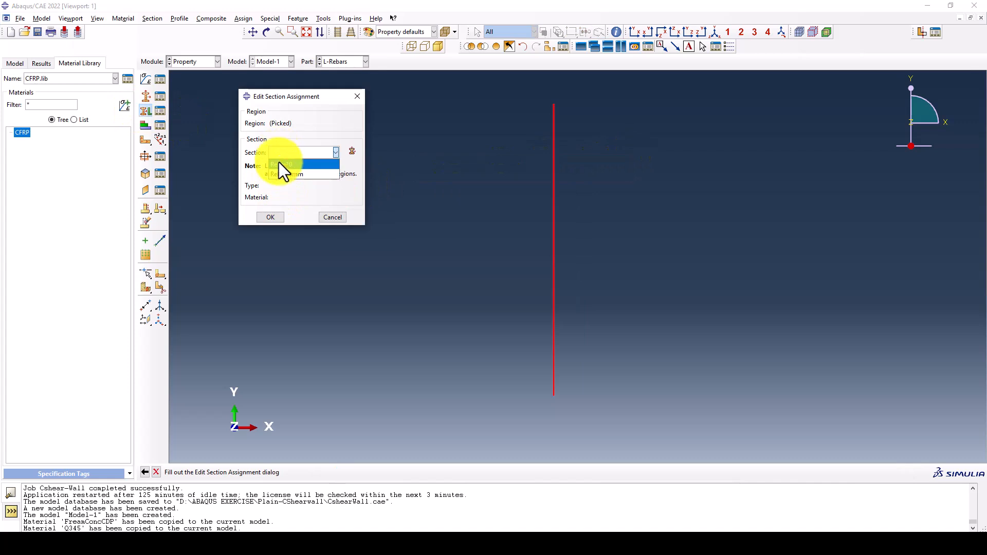
click(279, 171)
click(270, 218)
Switch to the CShear-Wall part and assign the Concrete-Wall section to the upper wall region
click(355, 62)
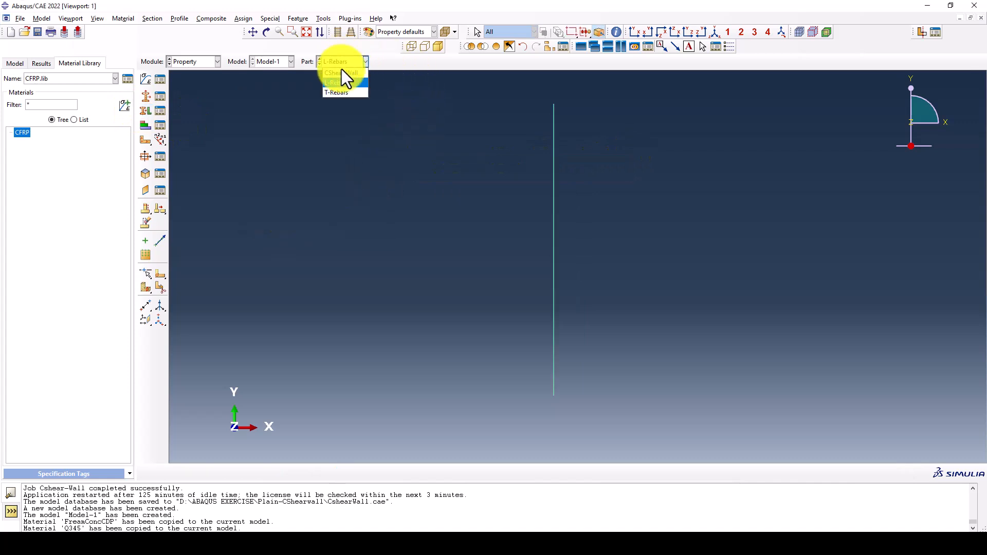
click(147, 109)
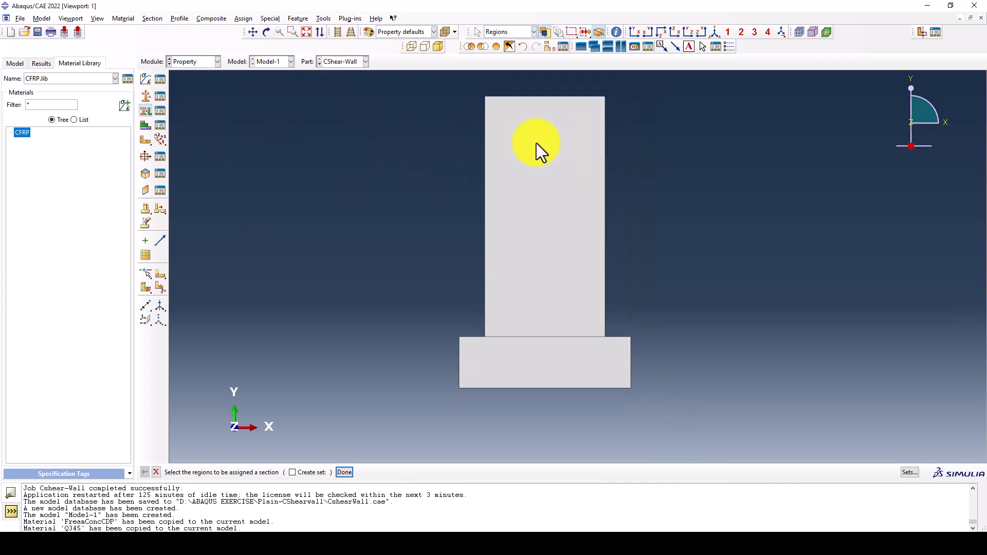
click(579, 143)
middle_click(356, 122)
click(307, 151)
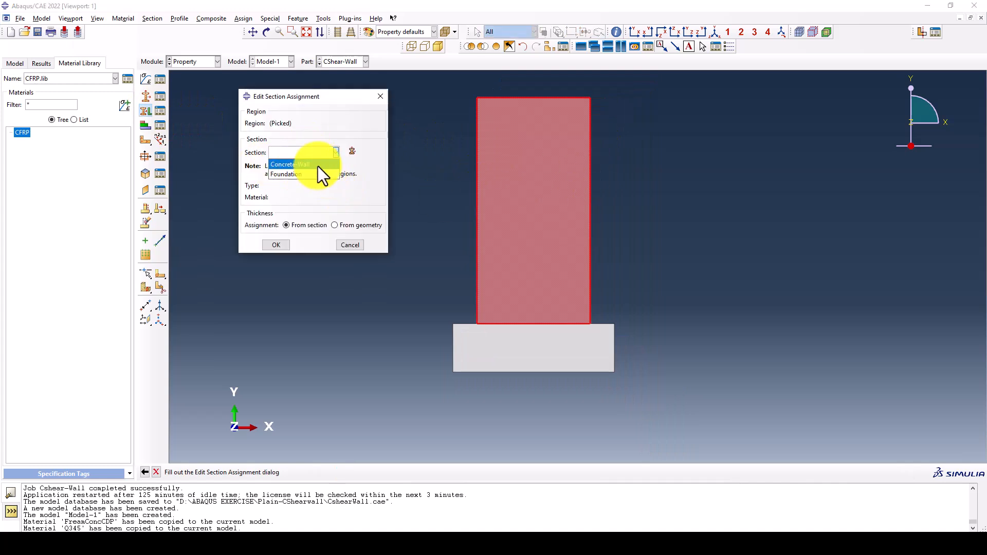
click(308, 165)
click(276, 246)
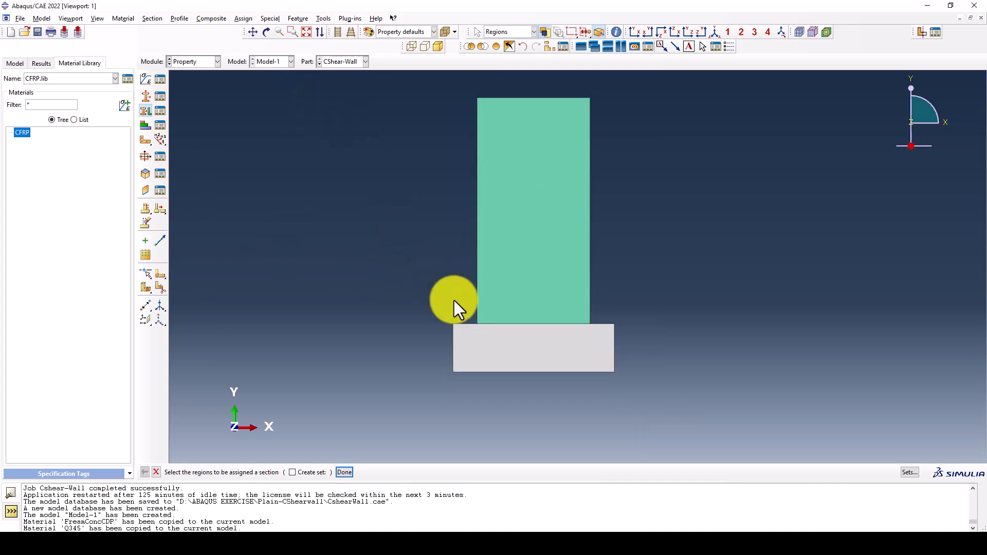
Assign the Foundation section to the base region of the CShear-Wall part
click(530, 366)
middle_click(357, 282)
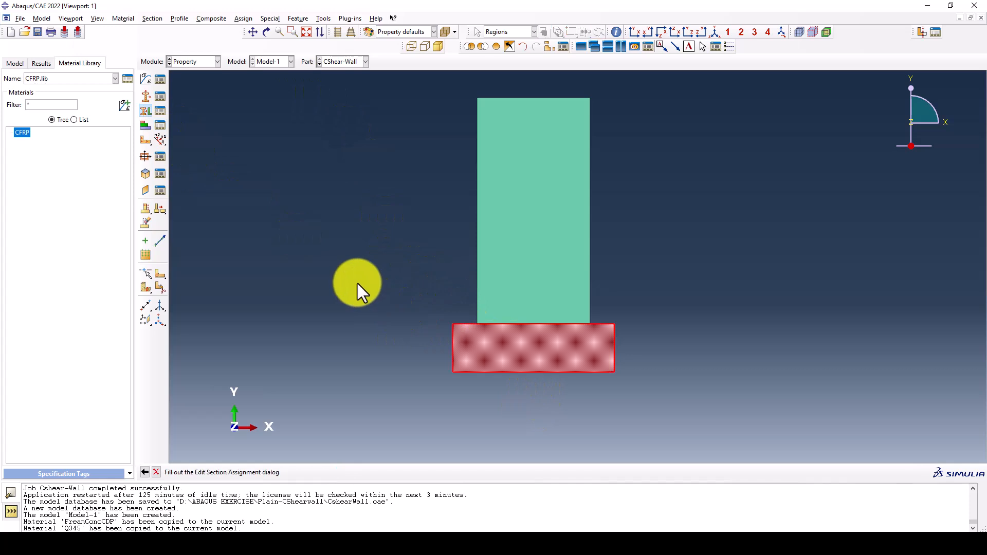
click(287, 152)
click(288, 175)
click(276, 246)
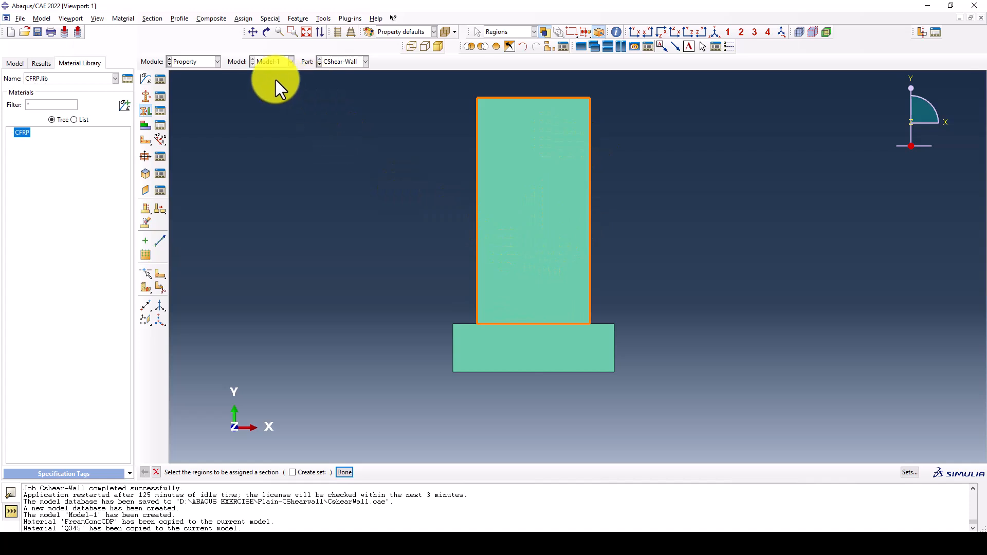
Switch to the Assembly module and create dependent instances of CShear-Wall, L-Rebars and T-Rebars, auto-offset from each other
click(203, 66)
click(205, 90)
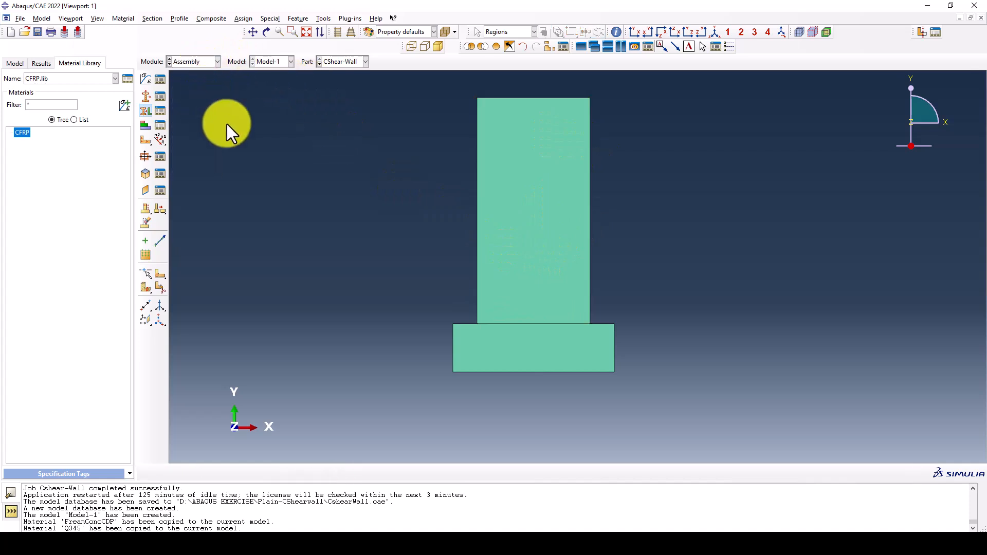
click(147, 79)
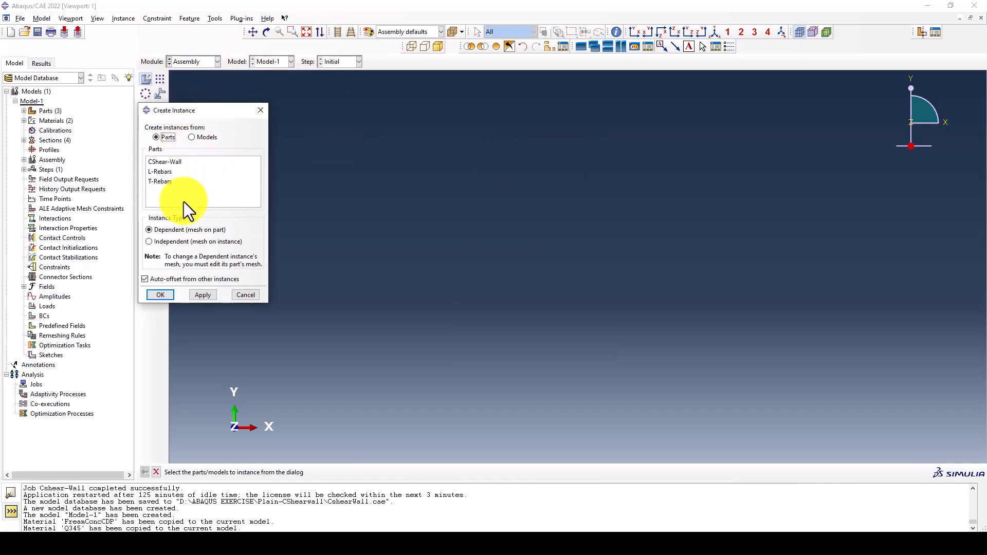
click(163, 164)
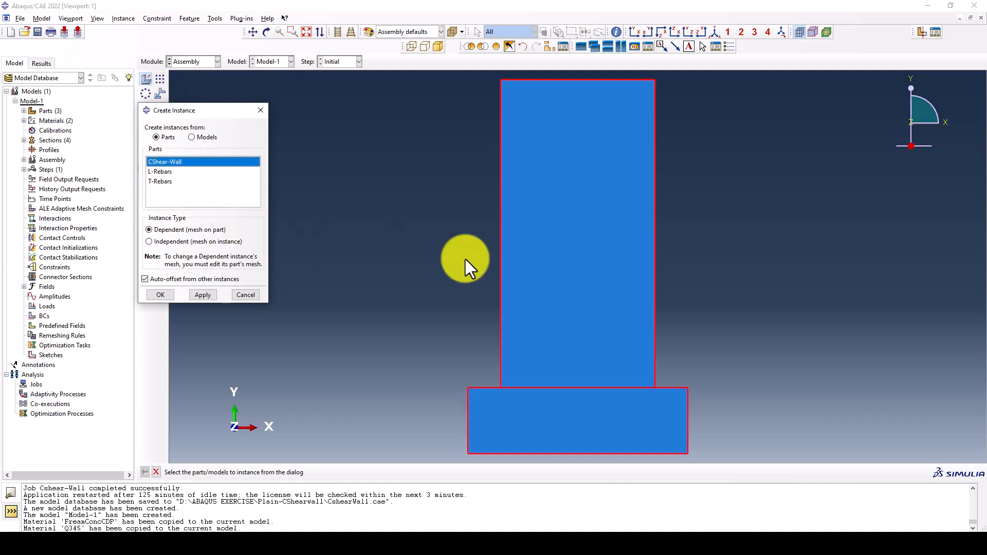
click(203, 295)
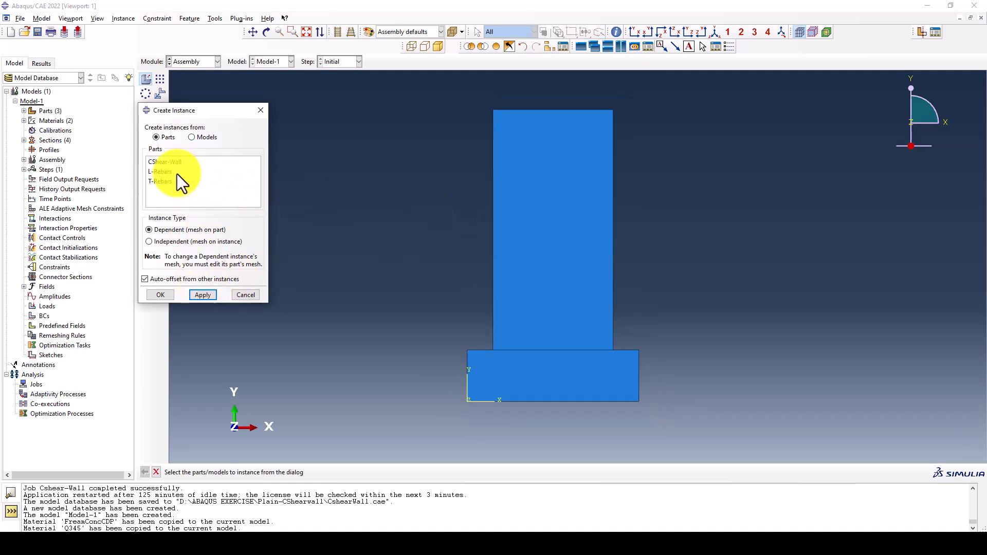
click(159, 174)
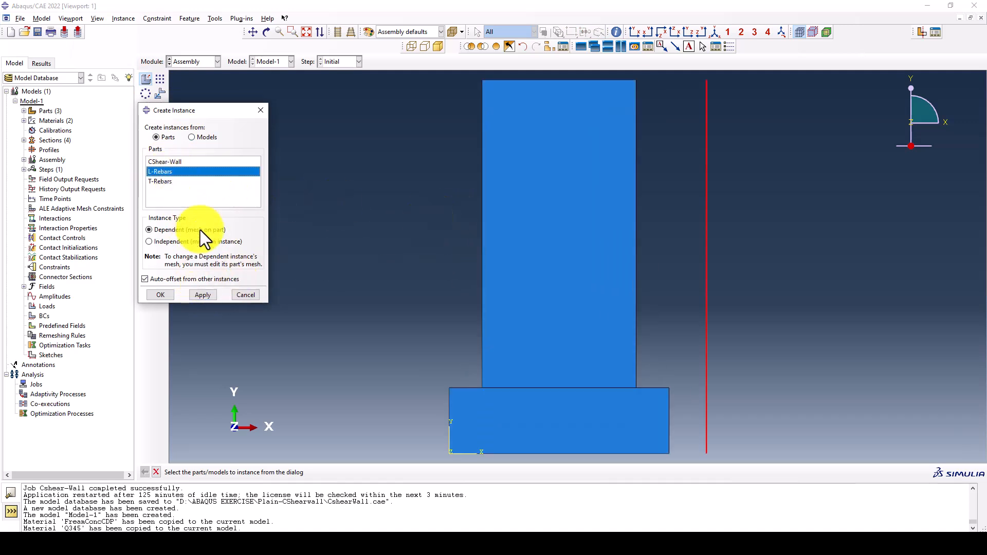
click(210, 294)
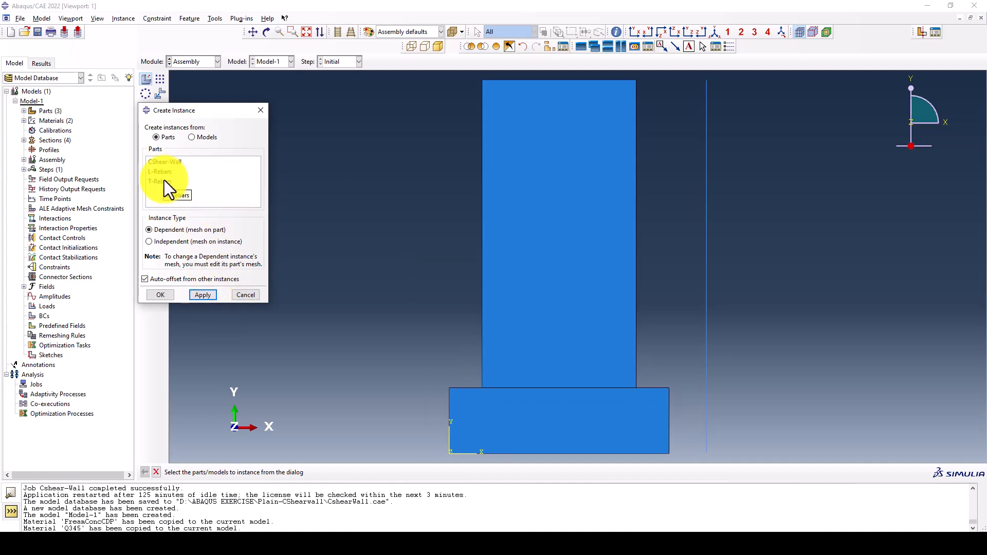
click(164, 181)
click(205, 296)
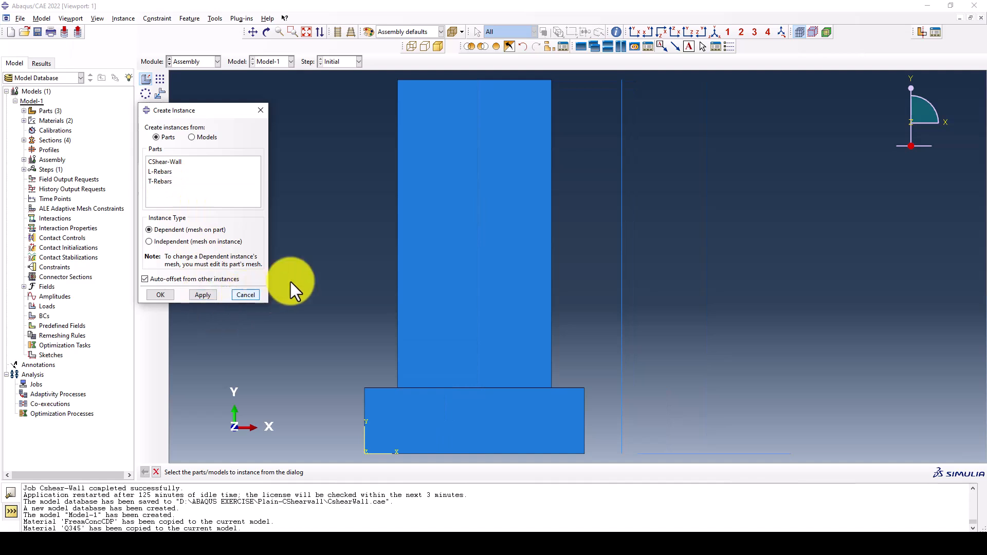
click(256, 294)
Translate the L-Rebars instance from its top endpoint to the upper-left corner of the wall
click(160, 93)
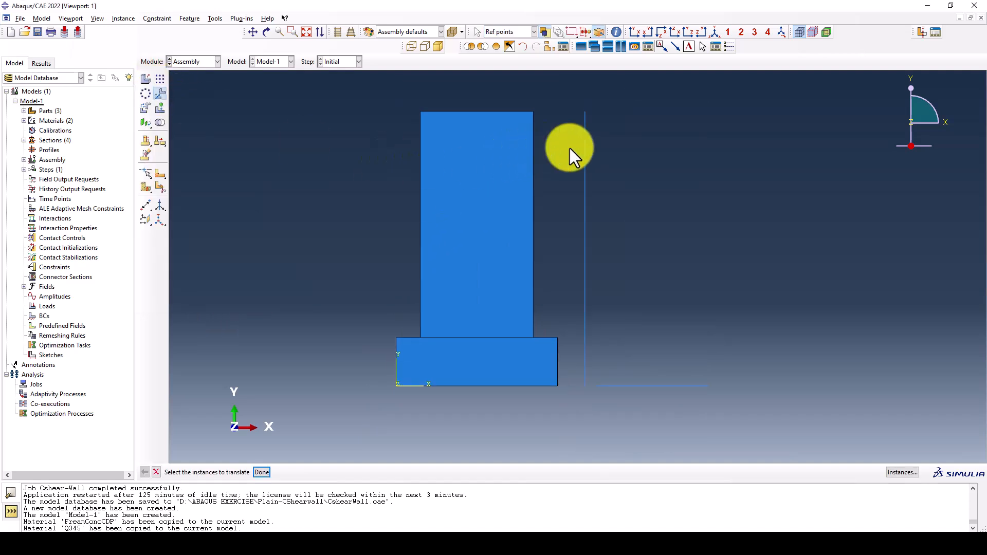
click(586, 134)
middle_click(594, 121)
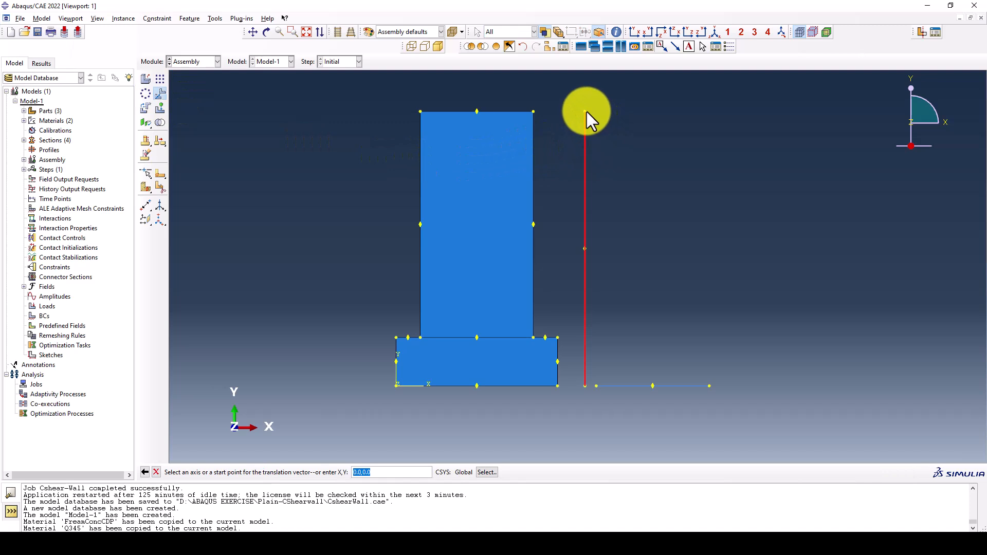
click(585, 112)
click(420, 112)
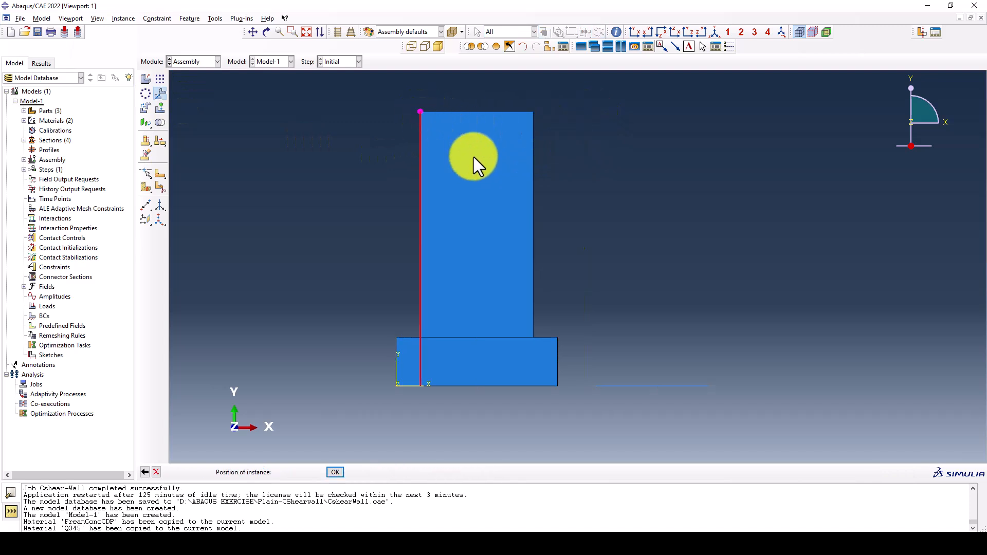
middle_click(507, 178)
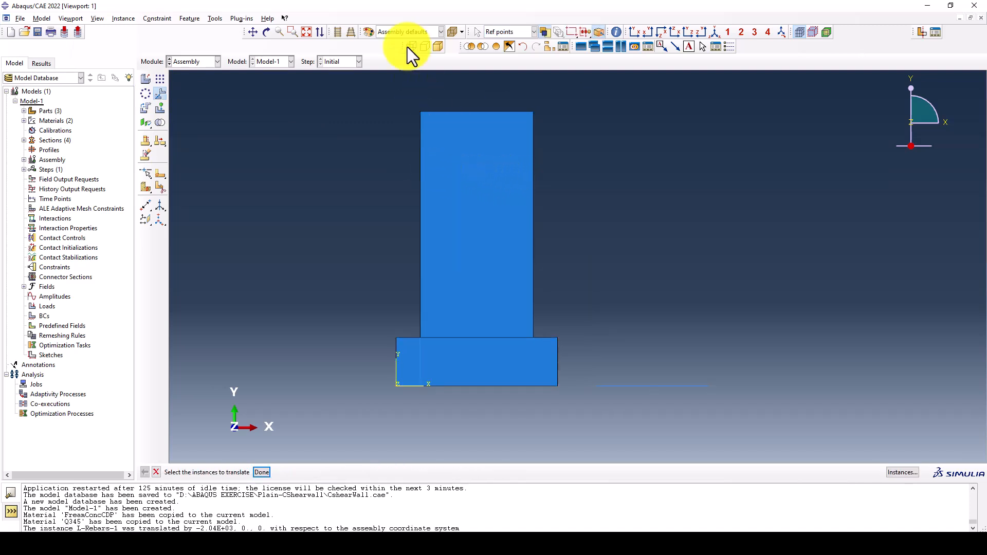
Color-code the assembly display by parts
click(403, 32)
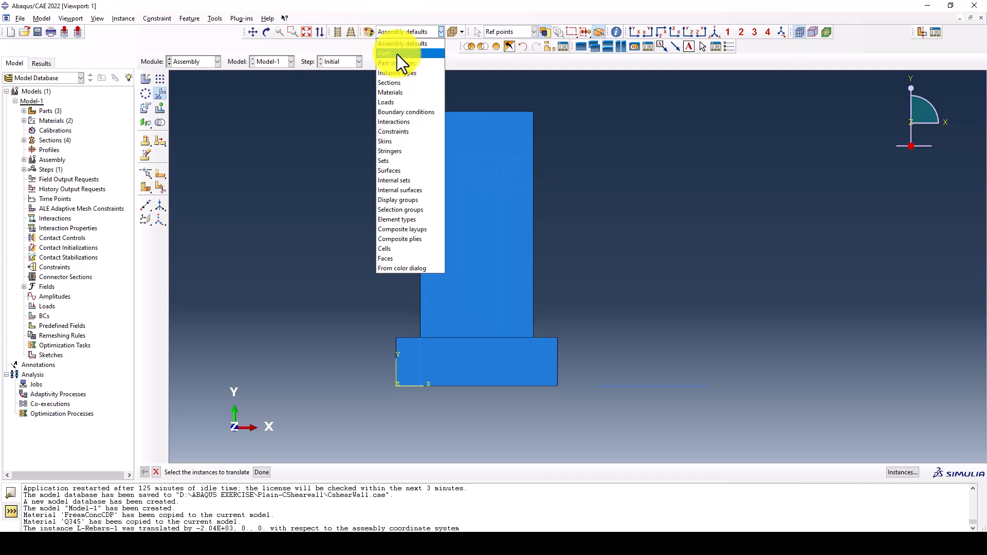
click(397, 54)
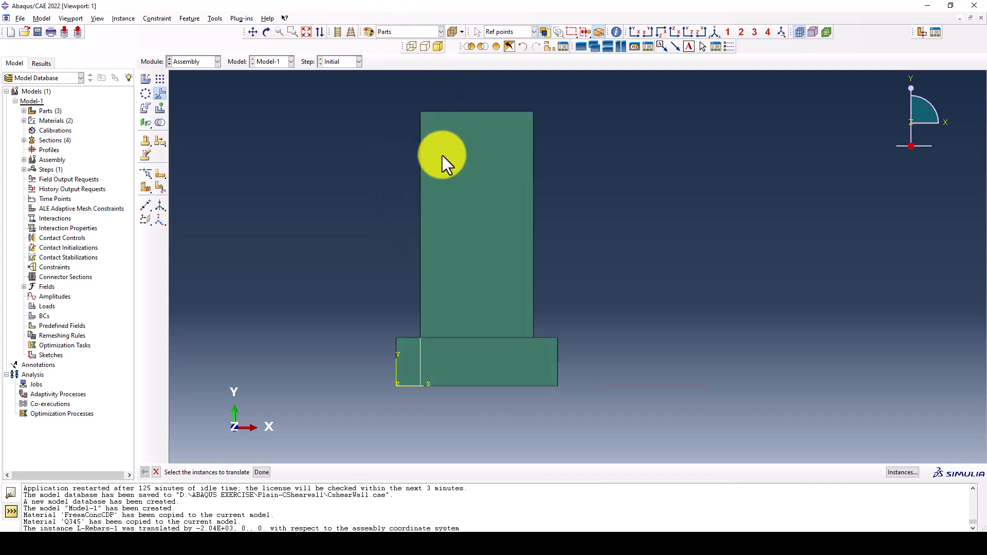
Translate the L-Rebars instance by 50 in the X direction, away from the wall's left edge
click(421, 350)
middle_click(369, 219)
scroll(369, 219, down, 1)
scroll(429, 133, up, 2)
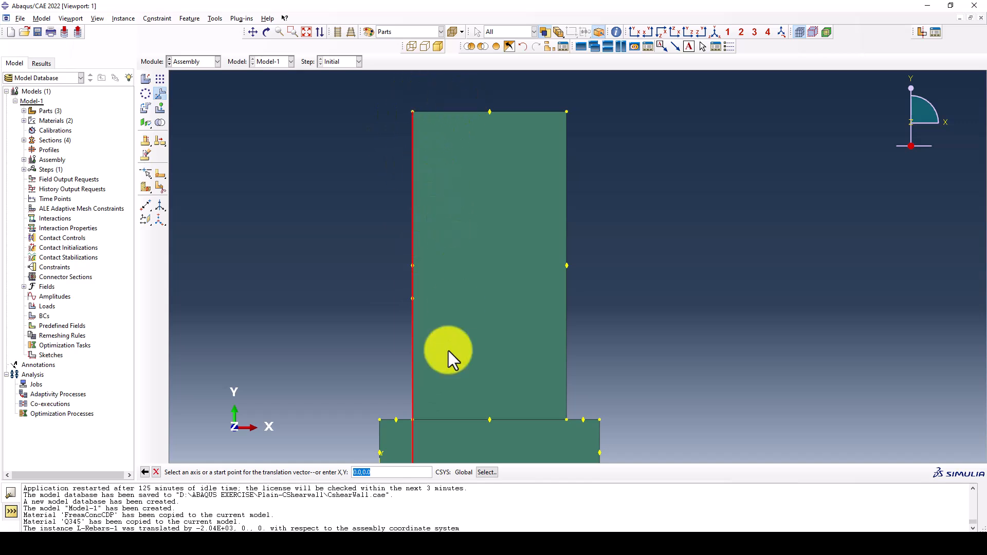
scroll(394, 144, down, 1)
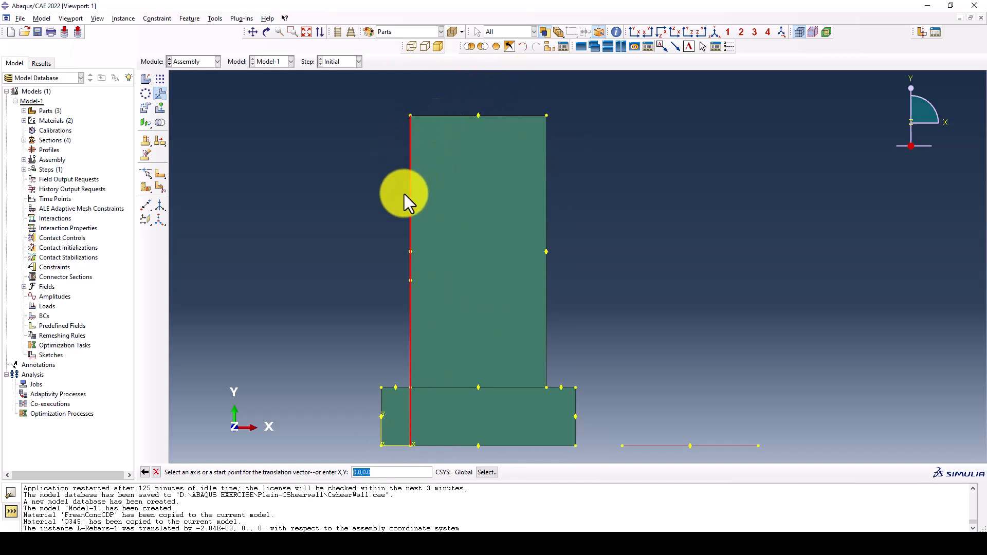
scroll(421, 141, up, 1)
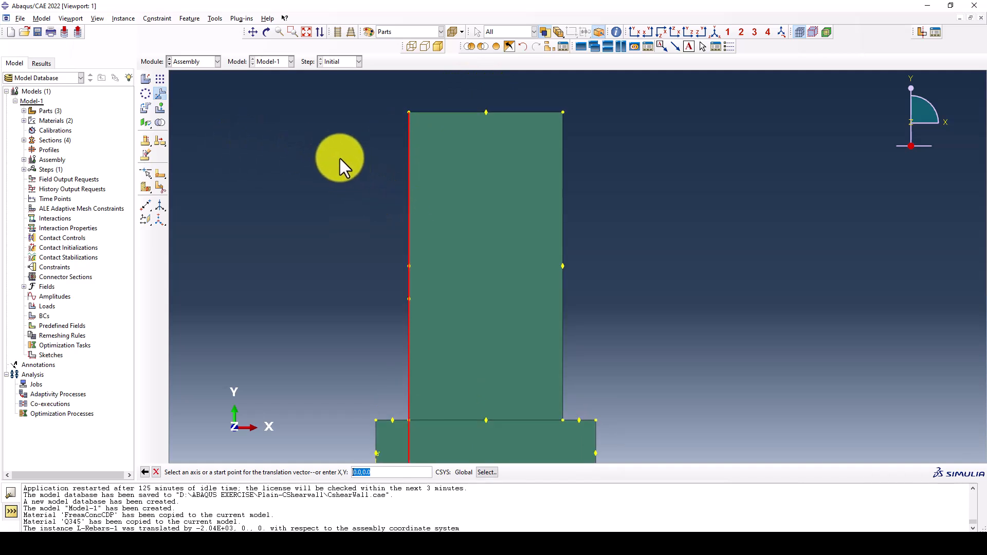
key(Return)
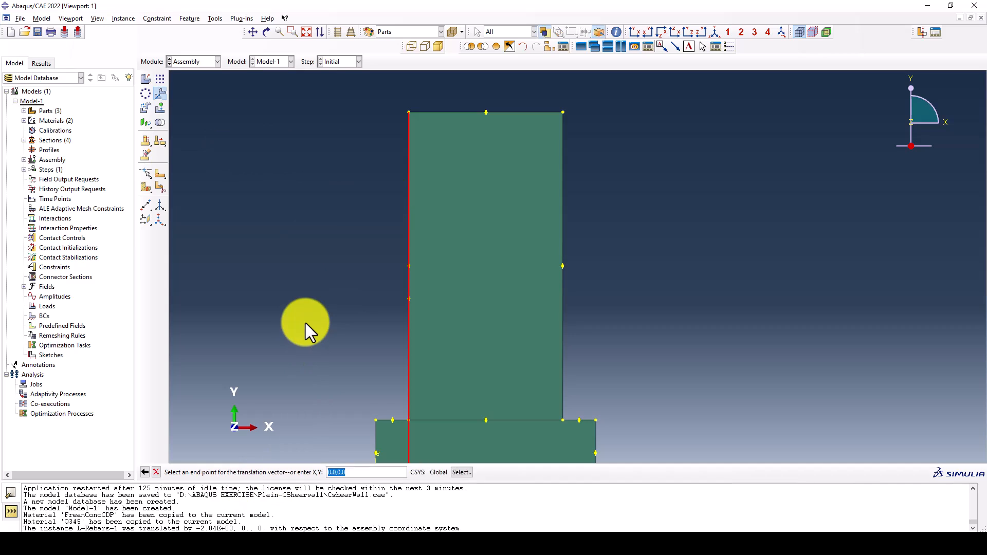
key(BackSpace)
text(50)
key(Return)
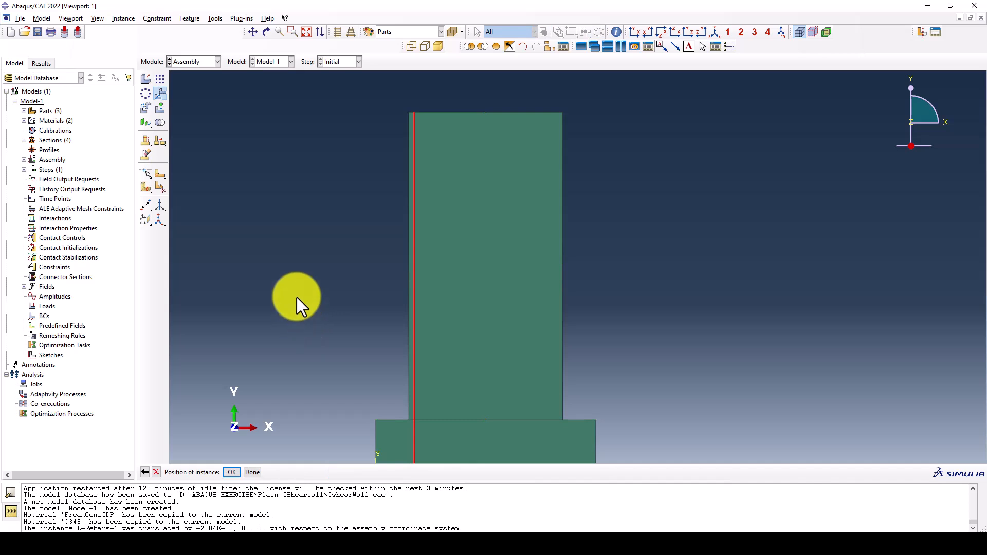
key(Return)
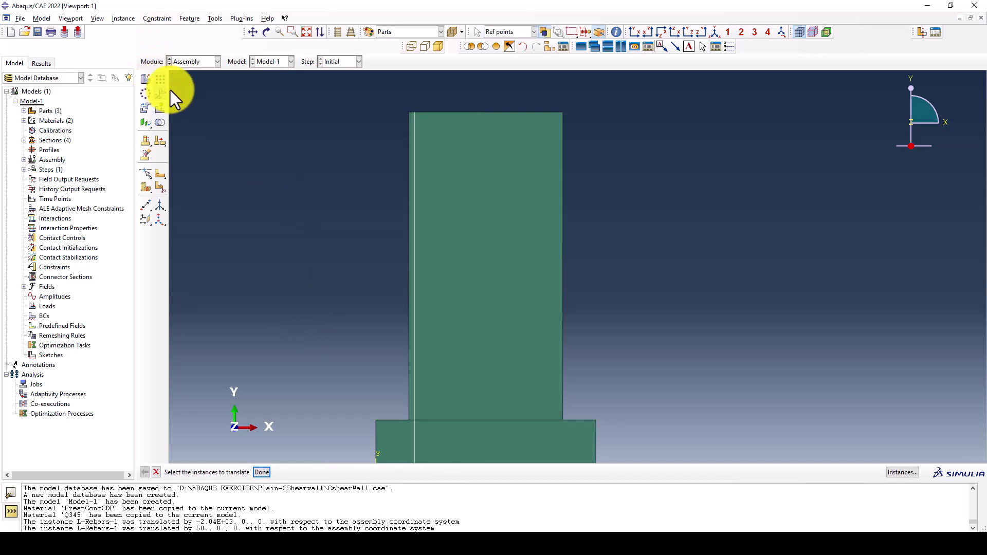
Linearly pattern the L-Rebars instance along the wall's top edge with number 14 and offset 100, setting the direction 2 number to 1
click(160, 83)
click(414, 146)
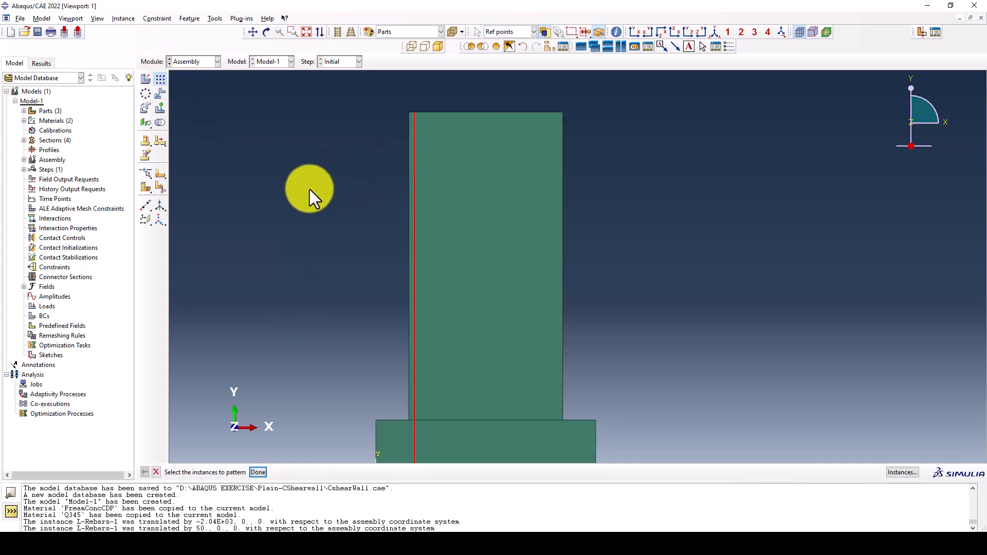
middle_click(309, 189)
click(184, 155)
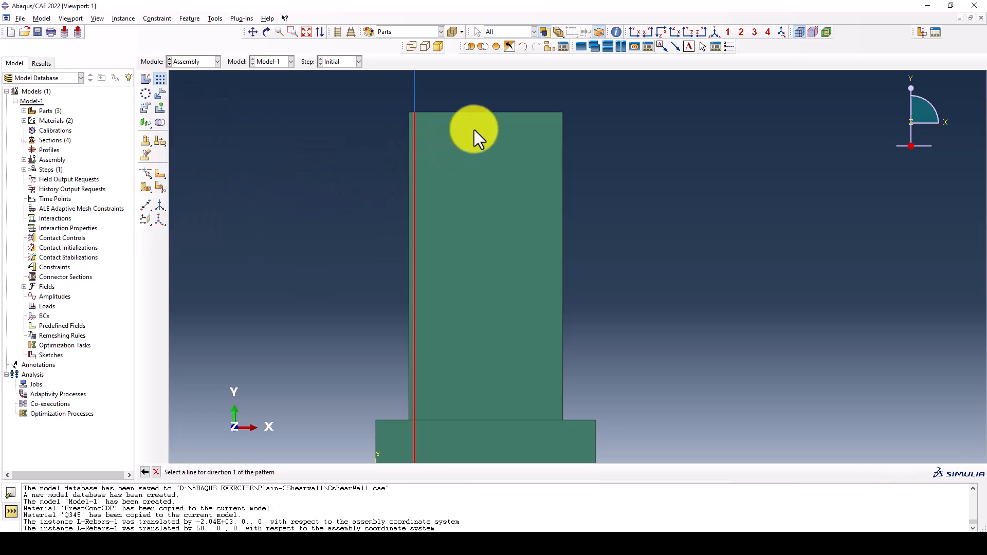
click(474, 113)
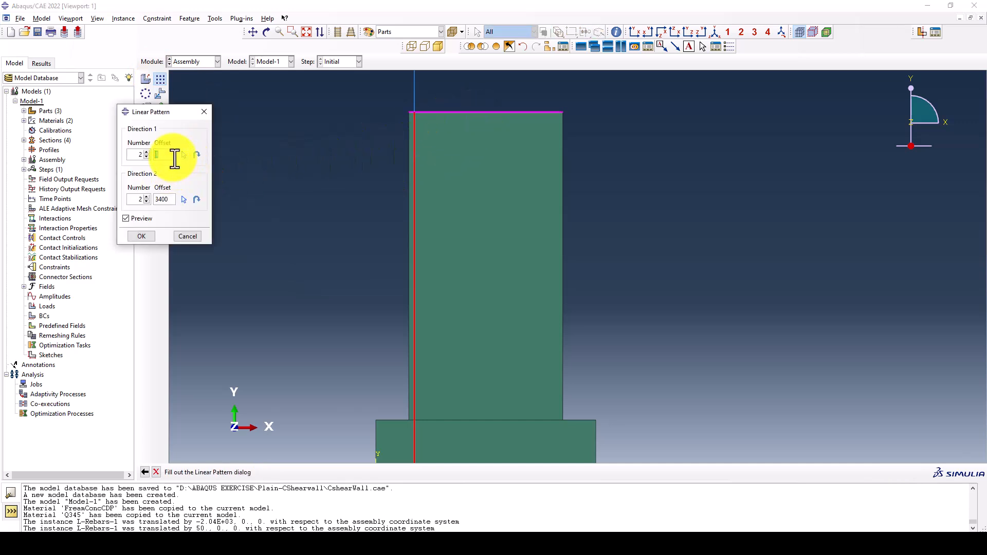
text(100)
click(146, 201)
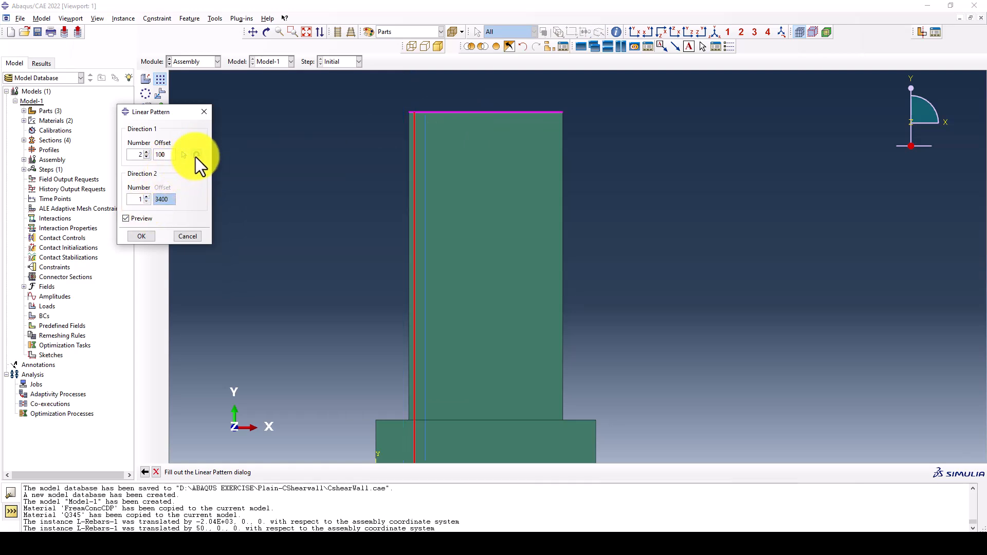
click(180, 155)
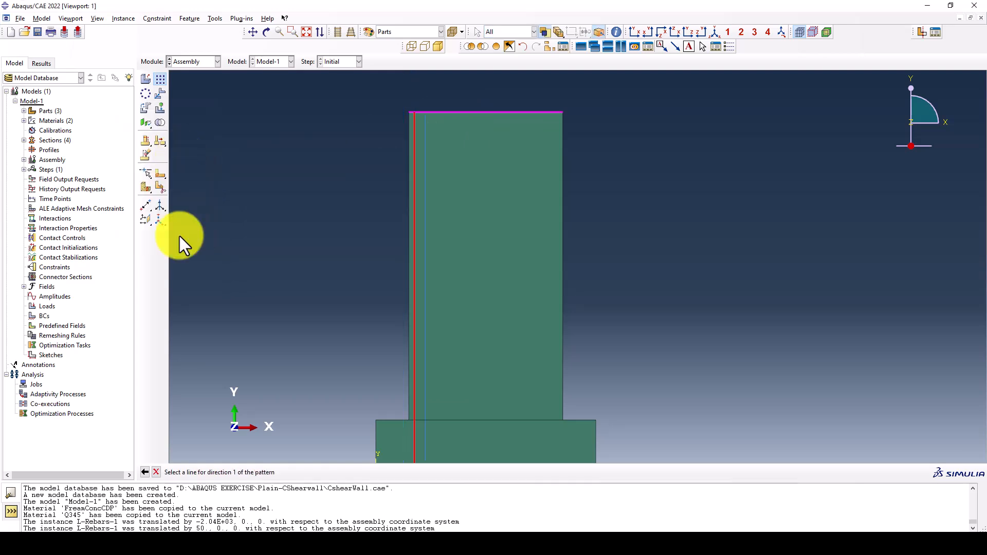
click(145, 472)
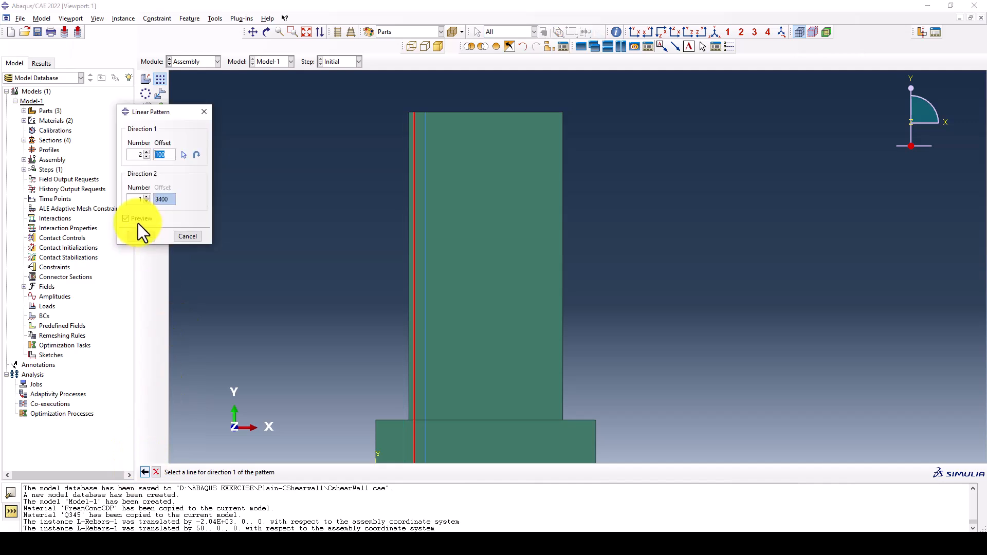
click(149, 150)
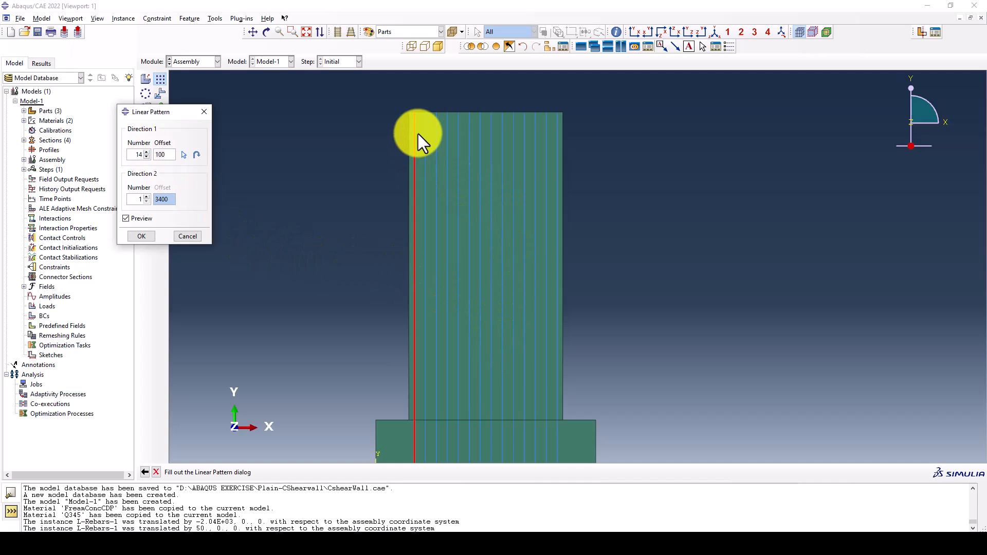
scroll(474, 154, down, 3)
scroll(474, 253, up, 2)
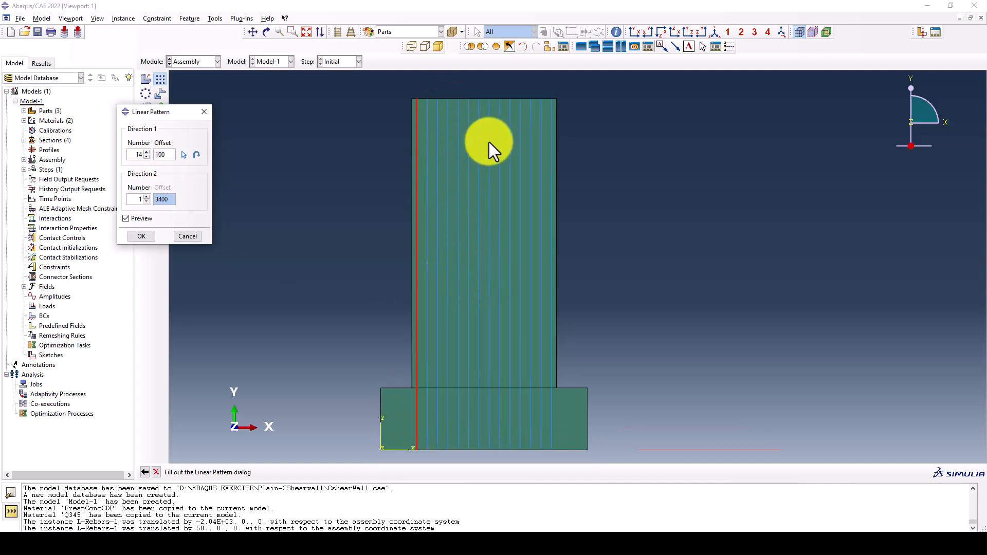
click(141, 237)
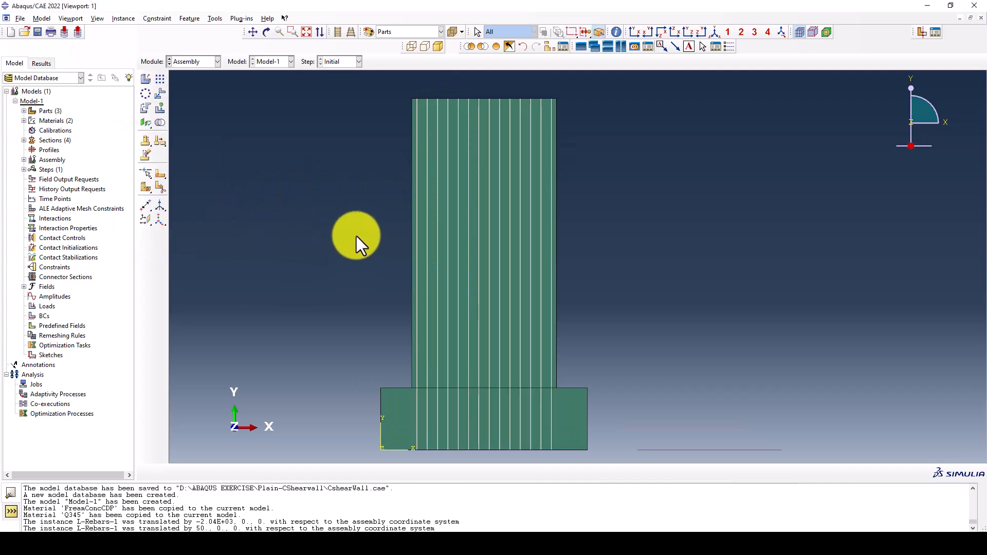
Translate the T-Rebars instance from its left endpoint to the upper-left corner of the wall
click(161, 93)
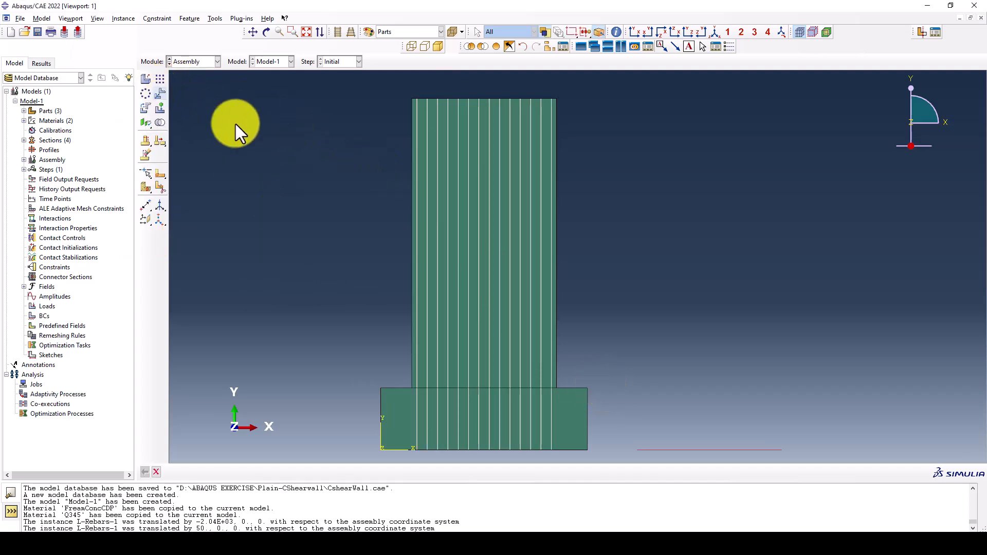
scroll(266, 132, down, 1)
click(622, 397)
middle_click(576, 410)
click(575, 395)
scroll(395, 115, up, 3)
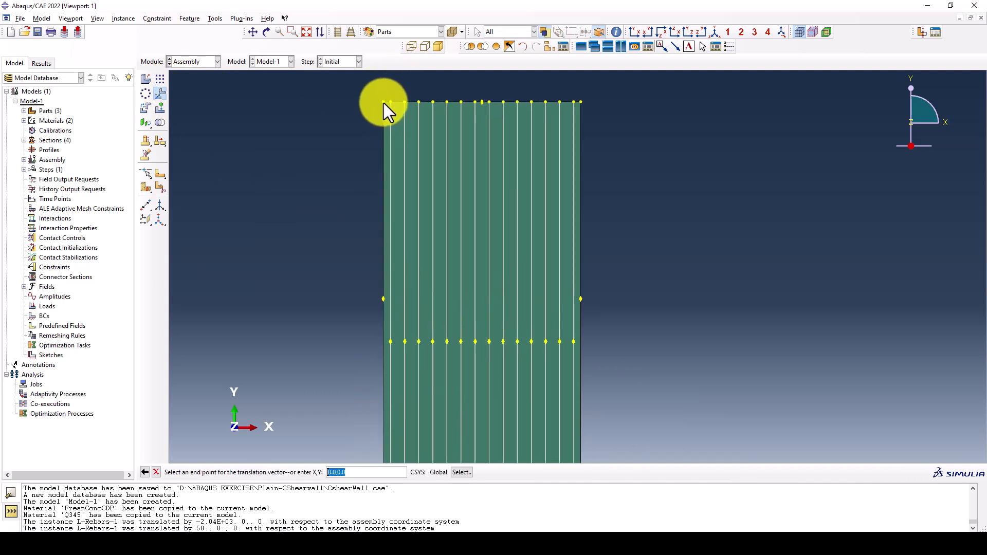
click(384, 103)
middle_click(353, 128)
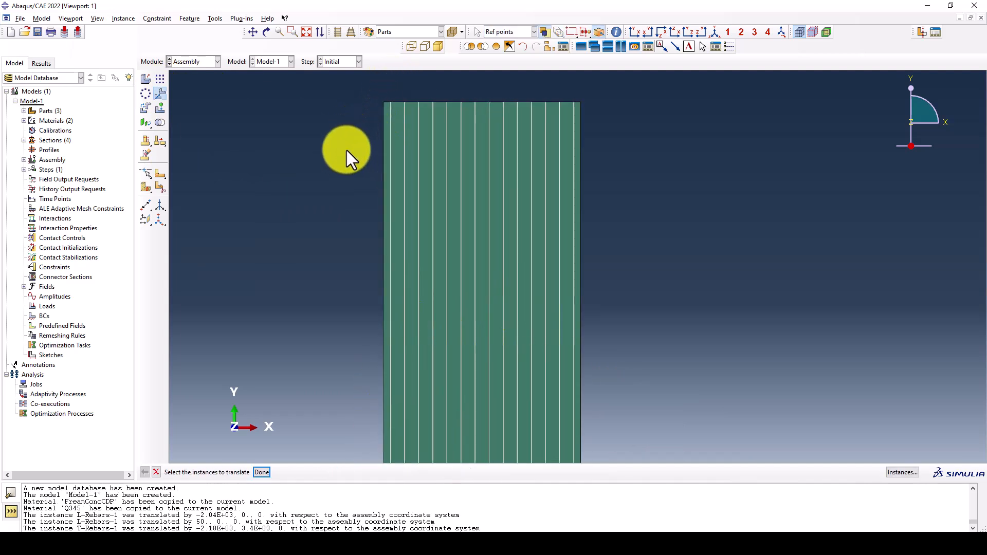
click(160, 79)
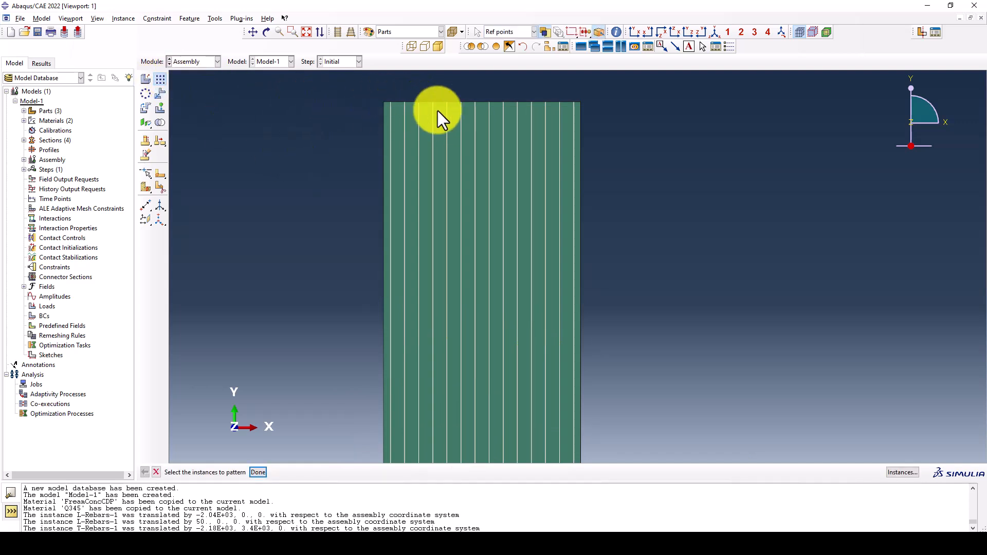
scroll(411, 127, down, 1)
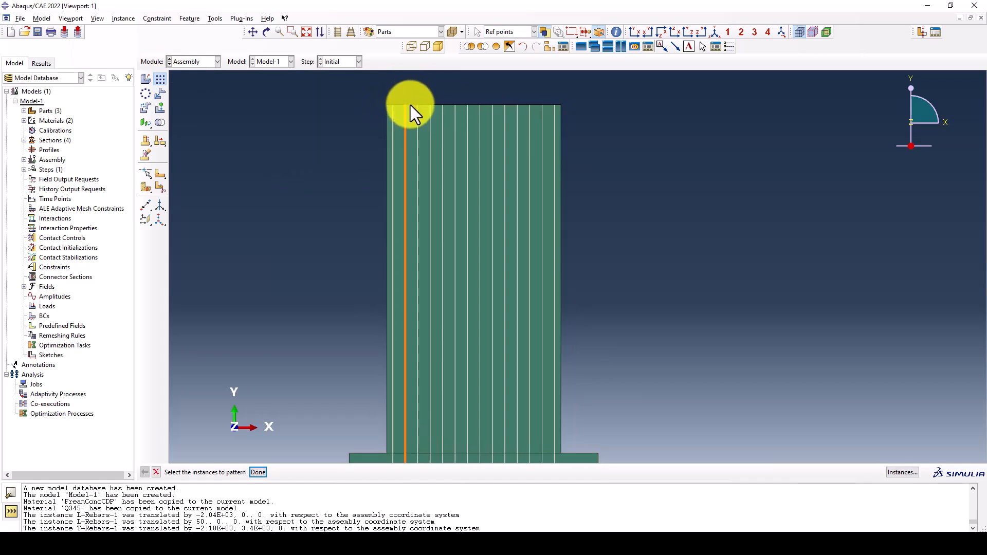
click(429, 105)
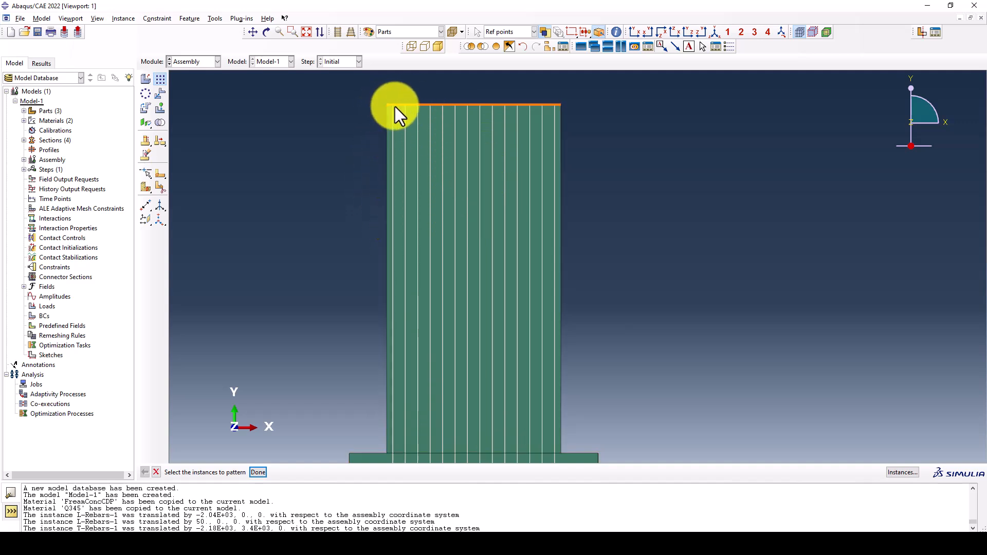
click(415, 106)
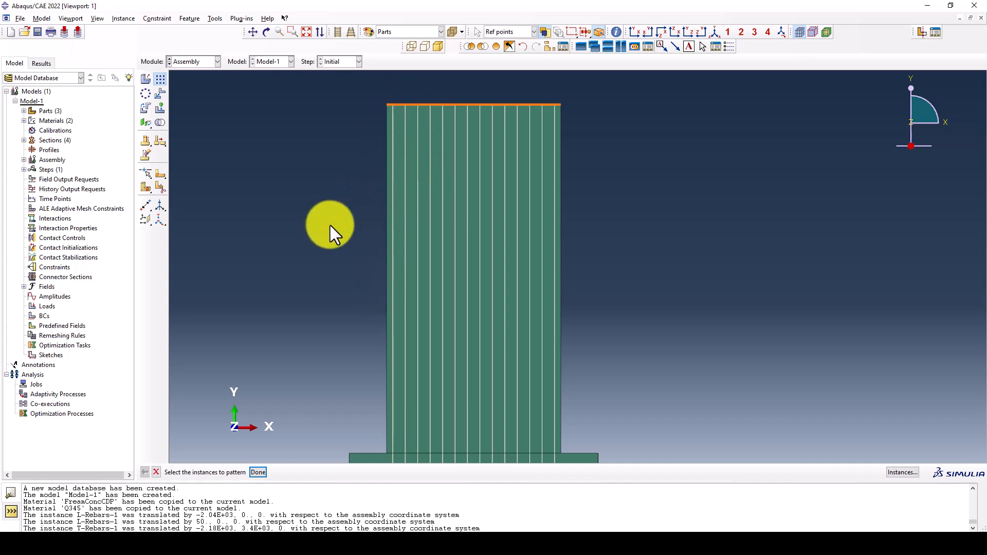
click(409, 104)
Switch to the Part module and open the section sketch of the T-Rebars wire feature for editing
click(189, 63)
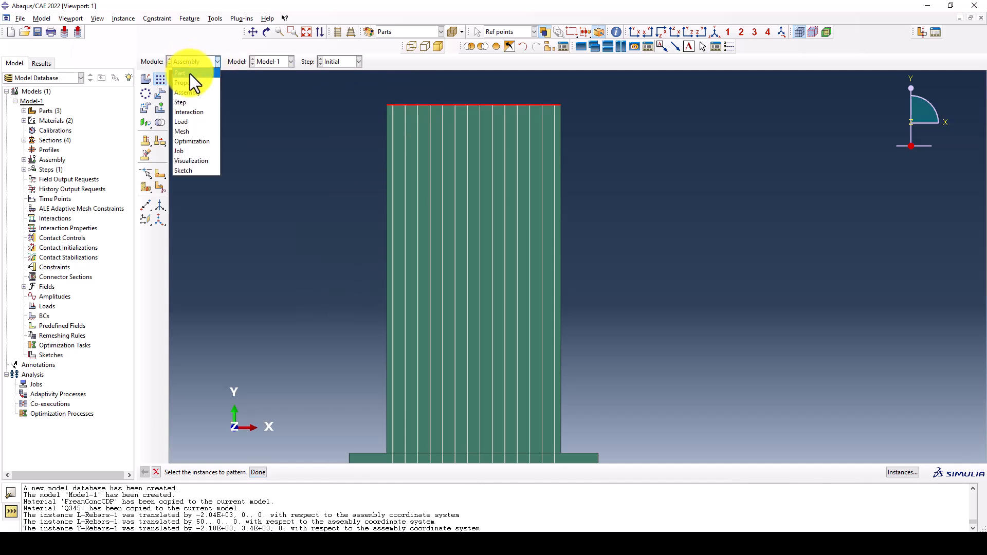
click(190, 72)
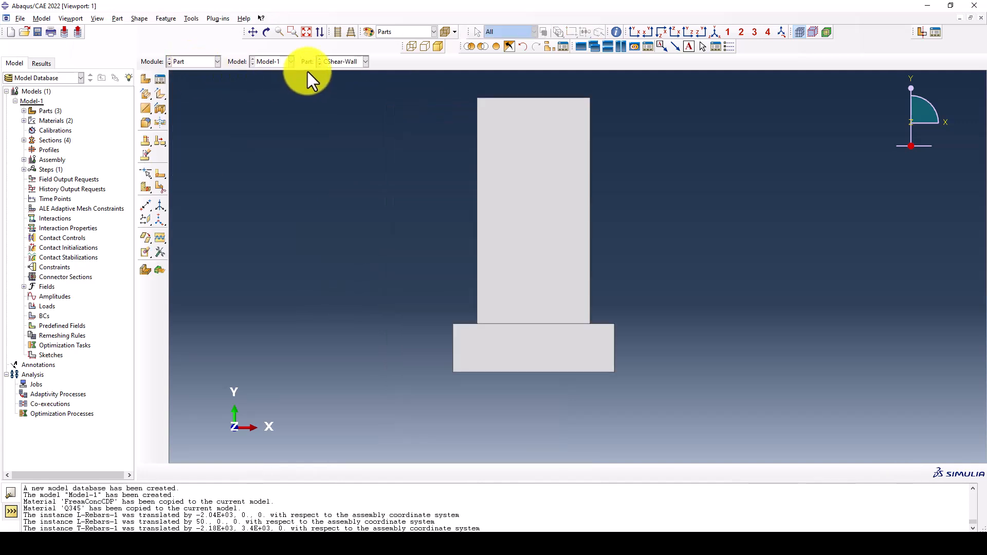
click(341, 64)
click(340, 93)
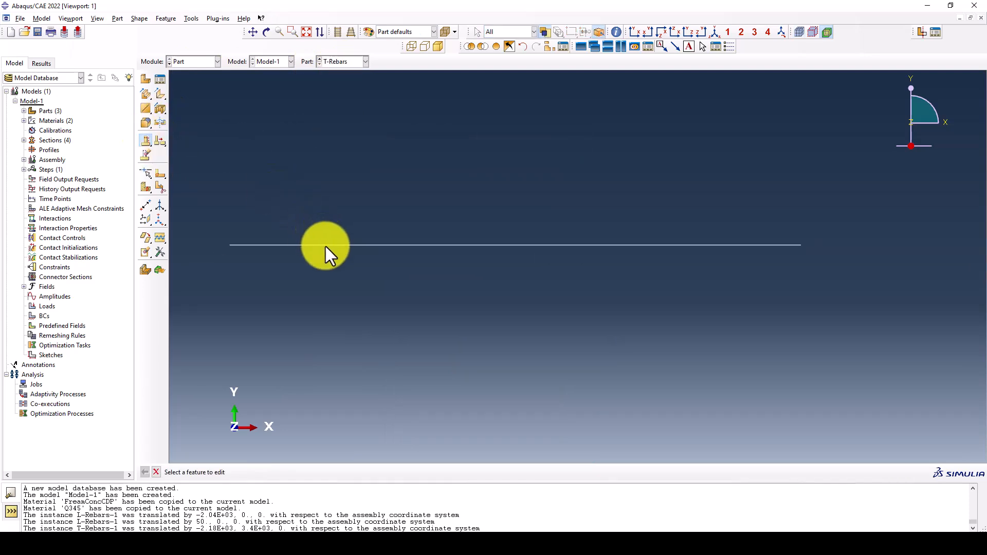
double_click(326, 246)
click(119, 144)
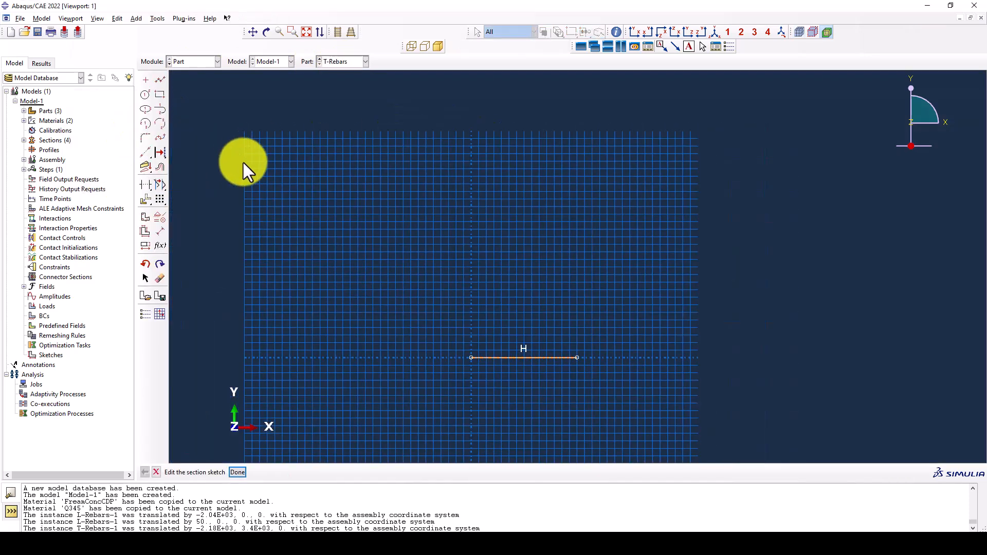
Dimension the horizontal T-Rebars line with a length of 1300 and finish the sketch
click(160, 231)
scroll(643, 330, up, 3)
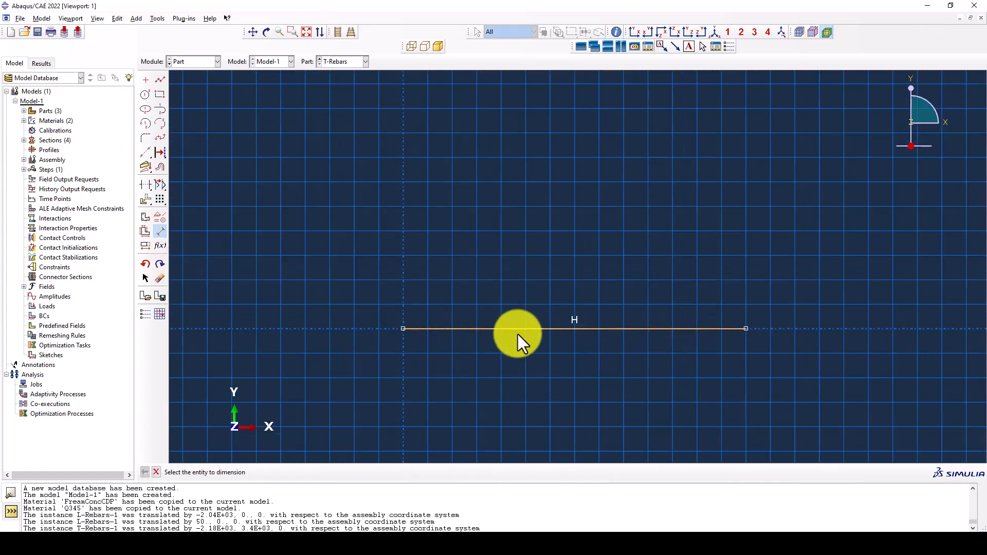
click(514, 329)
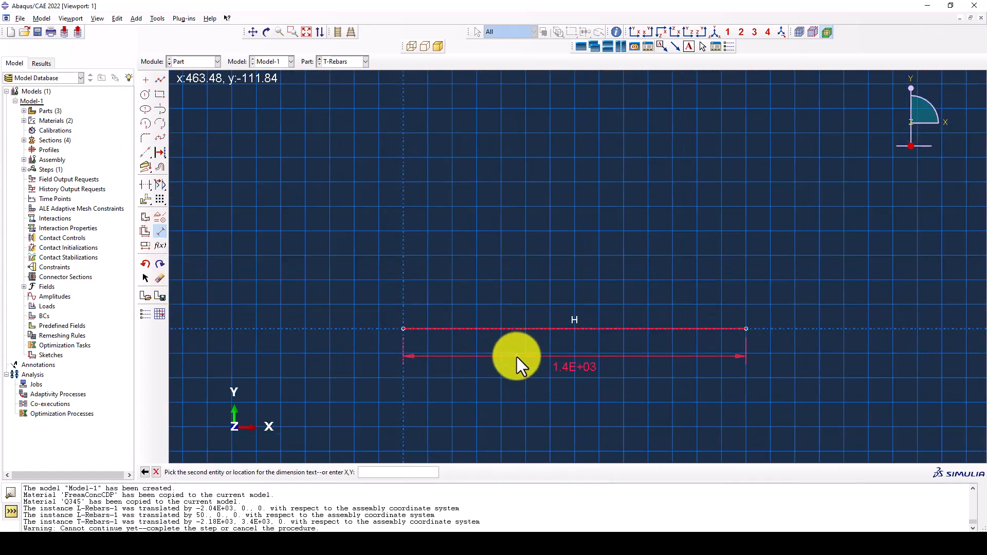
click(514, 359)
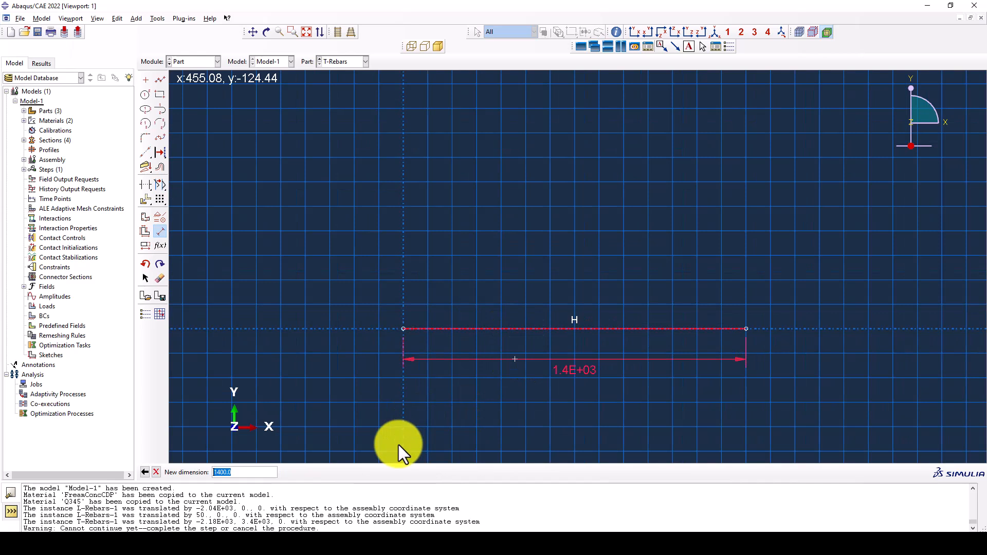
text(1300)
key(Return)
middle_click(325, 382)
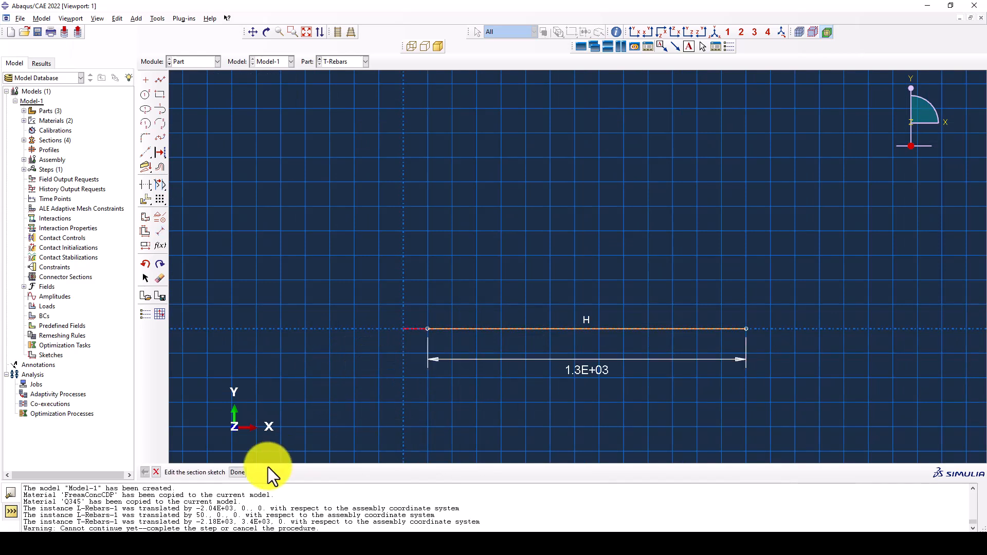
click(237, 472)
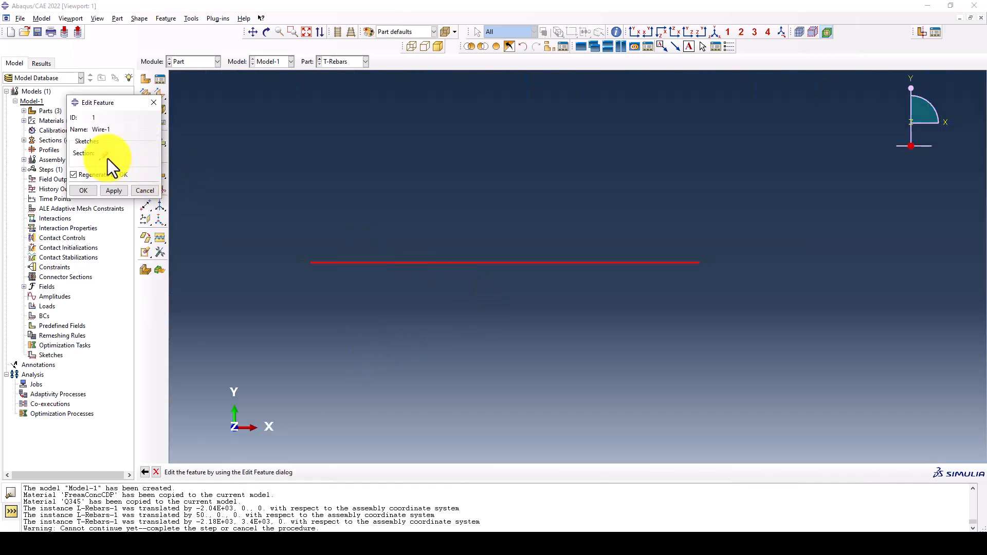
Apply the edited T-Rebars wire feature with regeneration and return to the Assembly module
click(107, 159)
click(195, 61)
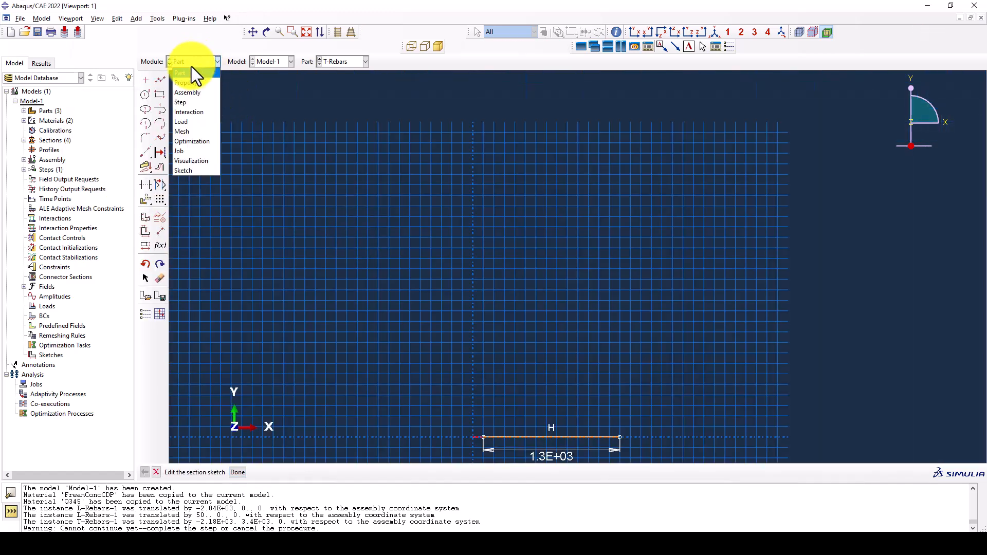
click(340, 157)
middle_click(297, 192)
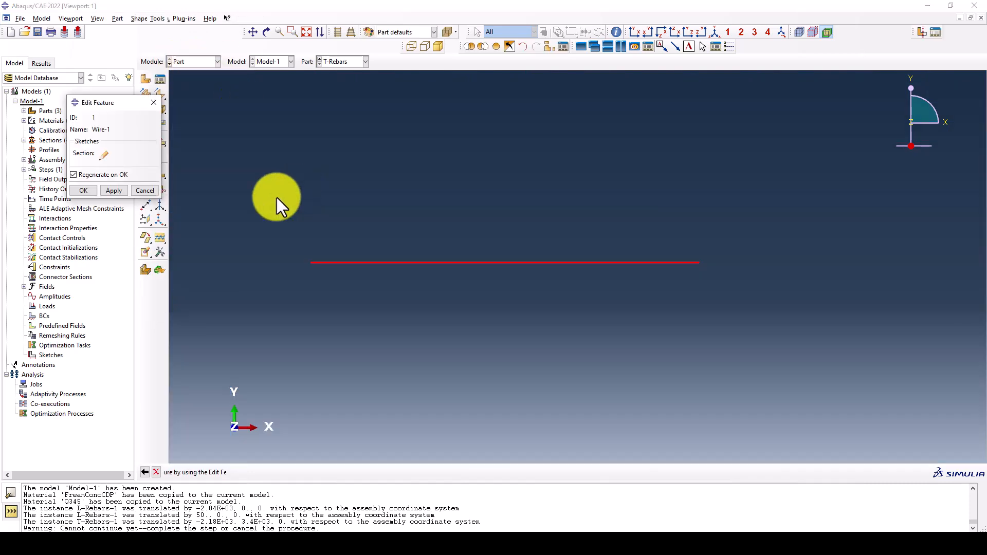
click(109, 187)
click(186, 62)
click(185, 90)
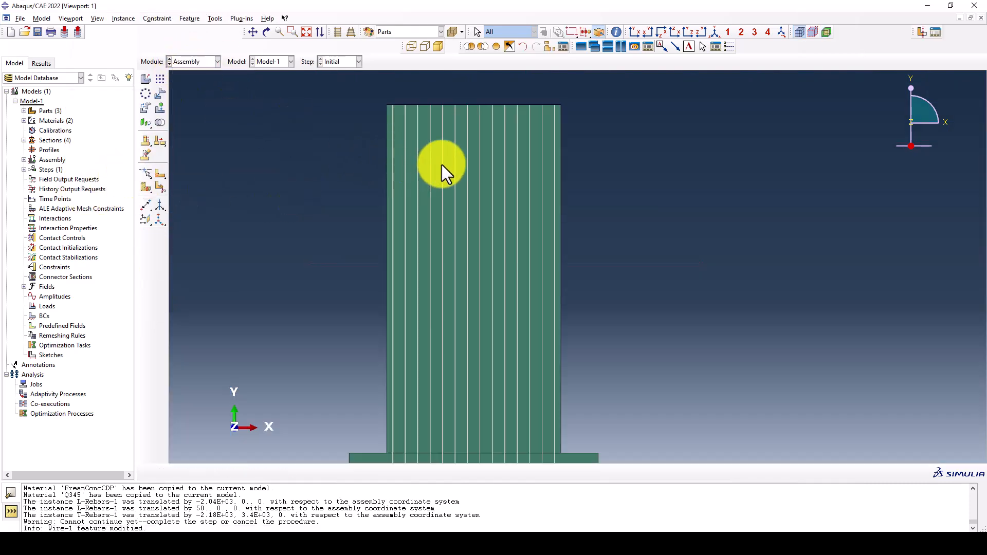
Set the viewport color coding to Sections so the assembly is colored by section assignment
click(388, 32)
click(389, 32)
click(390, 32)
click(390, 32)
click(390, 32)
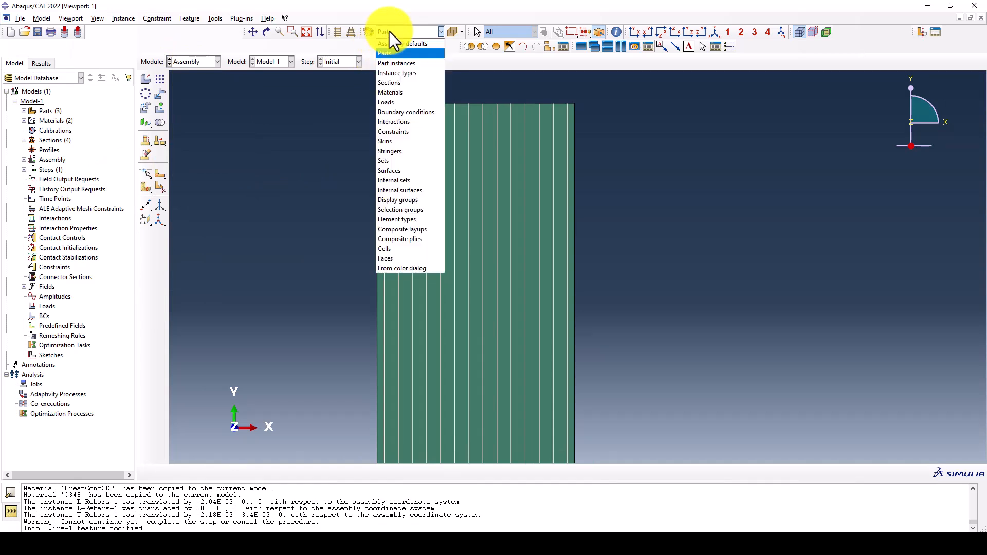
click(396, 82)
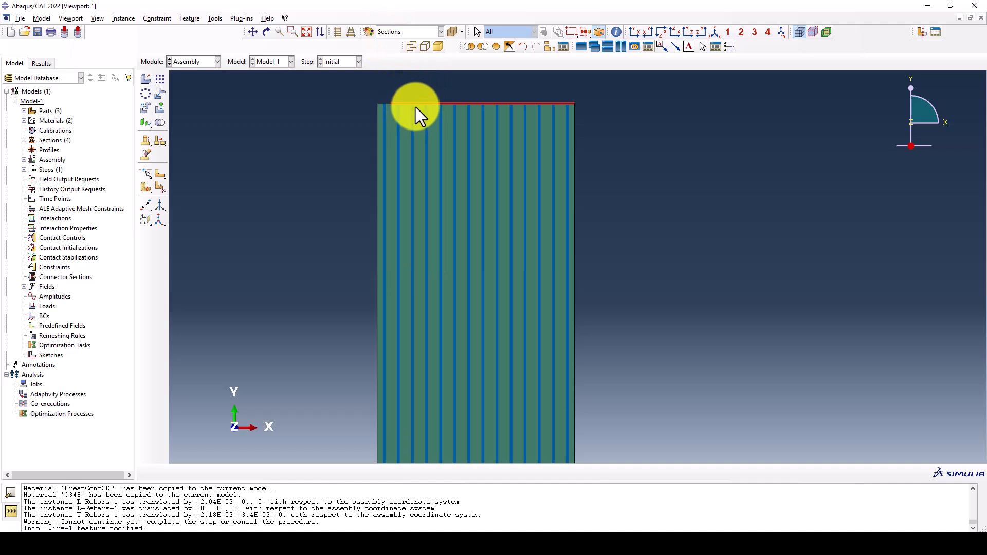
Translate the T-Rebars instance horizontally so its left end aligns with the top of the leftmost longitudinal rebar
scroll(415, 107, up, 3)
click(161, 92)
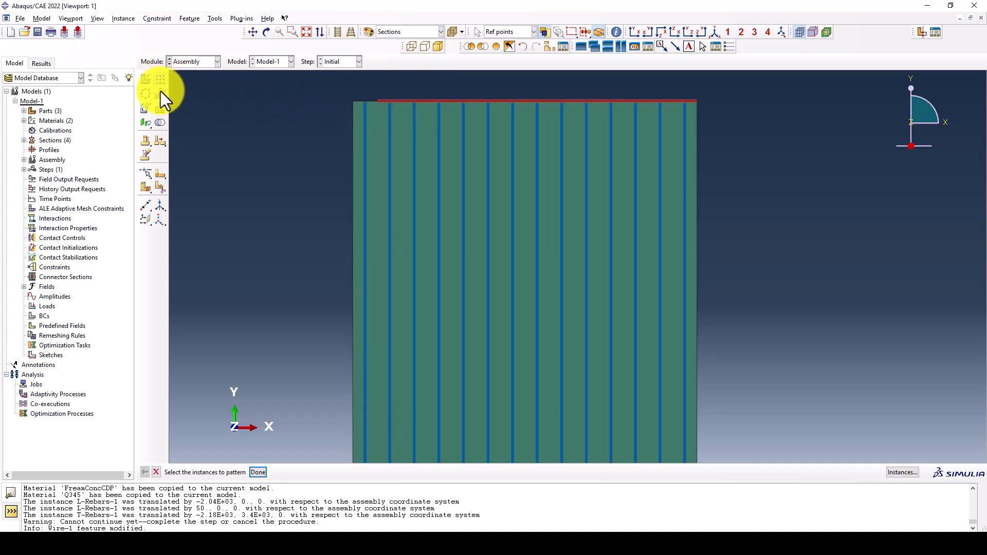
click(379, 104)
middle_click(377, 104)
click(378, 101)
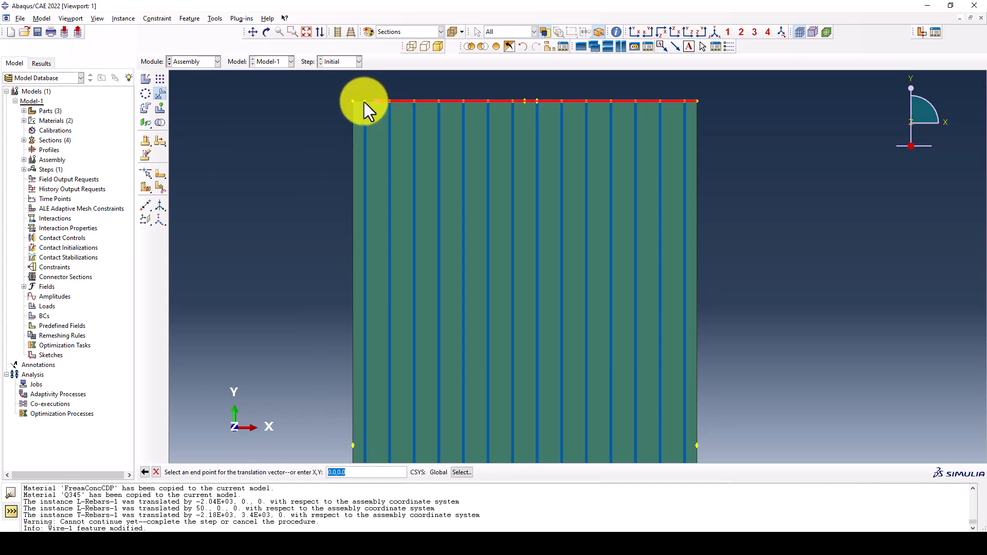
click(364, 101)
middle_click(298, 119)
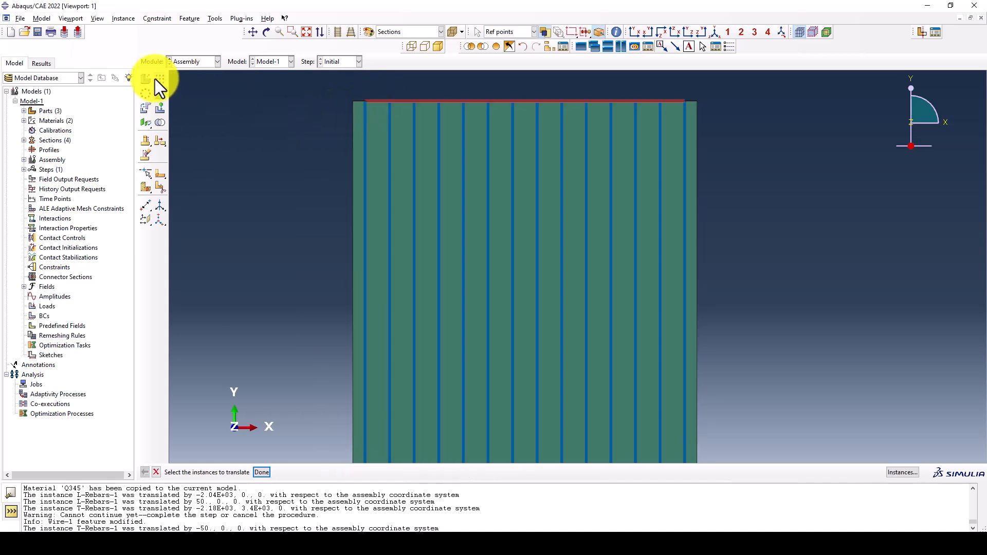
click(376, 102)
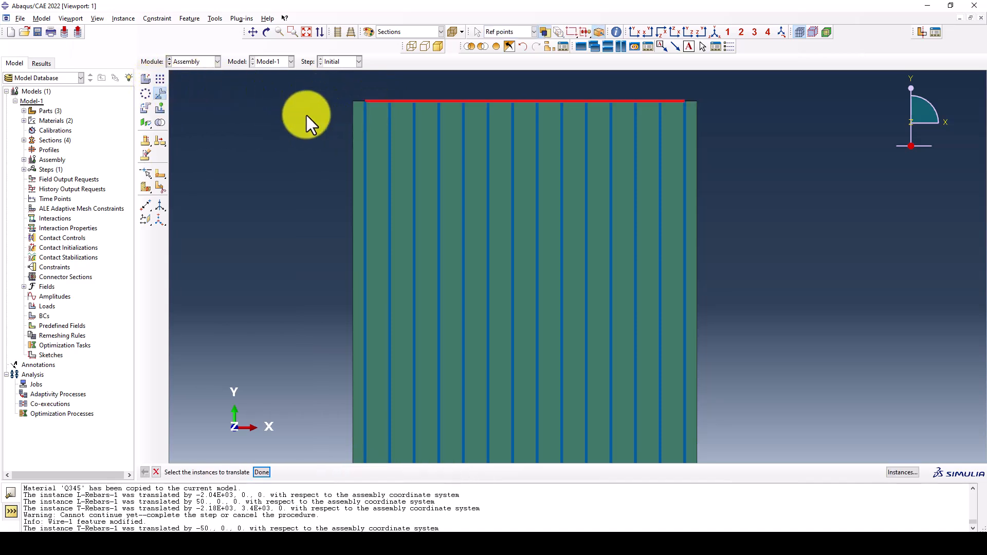
middle_click(306, 115)
scroll(307, 115, down, 1)
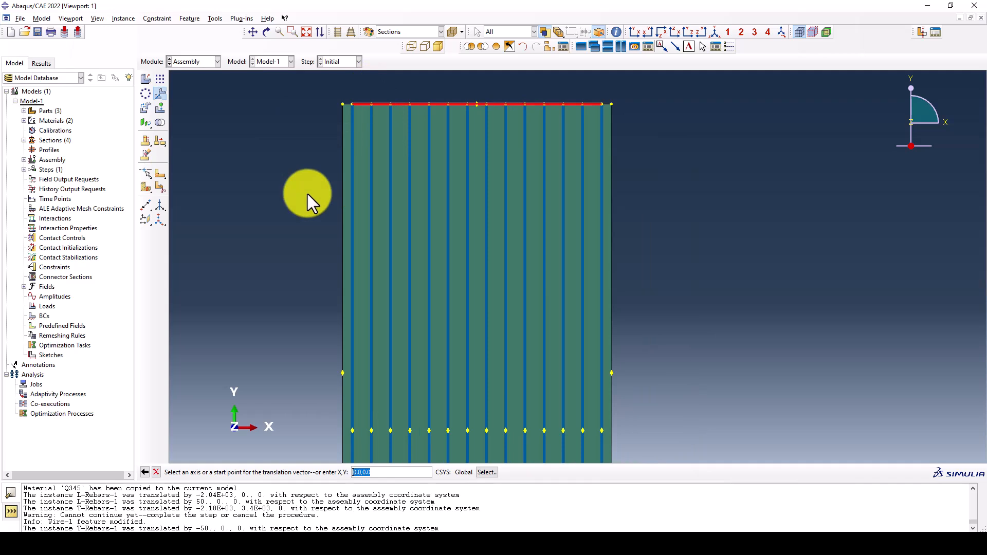
key(Return)
text(0,-50)
key(Return)
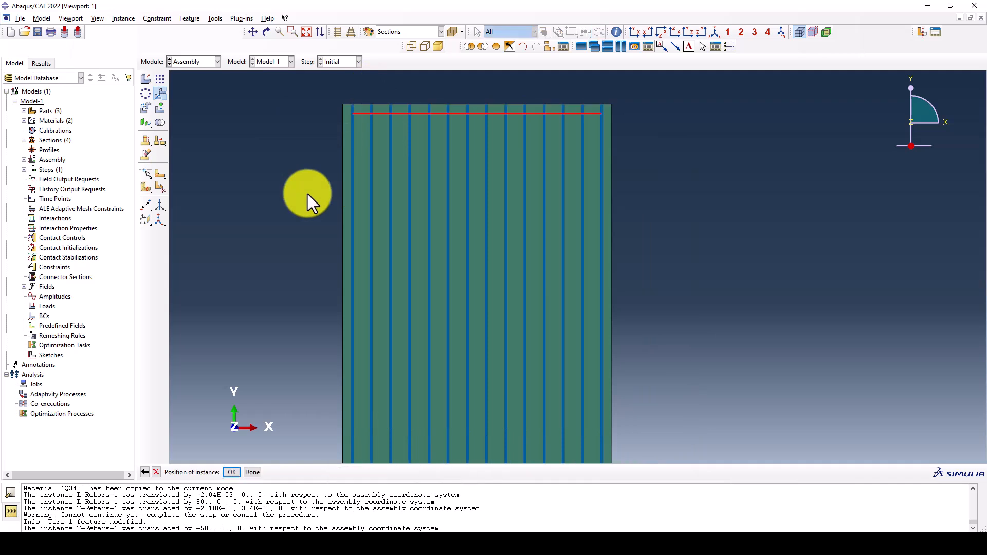
scroll(289, 138, down, 2)
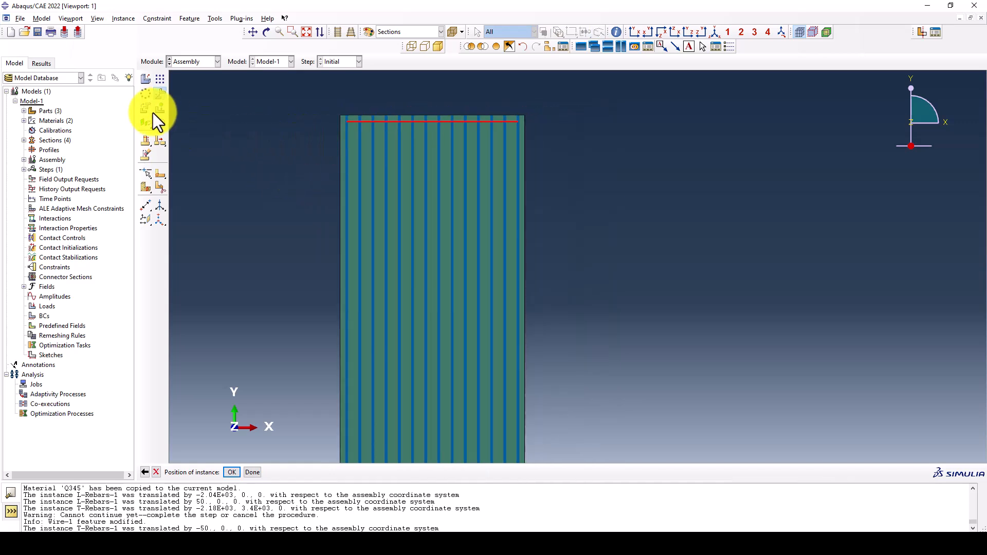
click(160, 77)
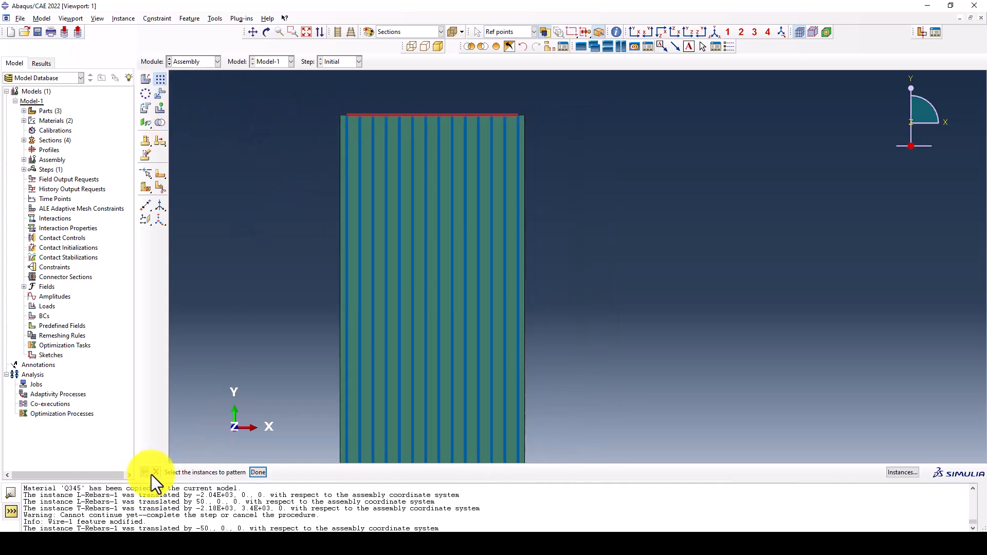
Translate the T-Rebars instance downward from the wall's top edge by the vector 0,-50 and accept the position
click(160, 94)
scroll(396, 115, up, 1)
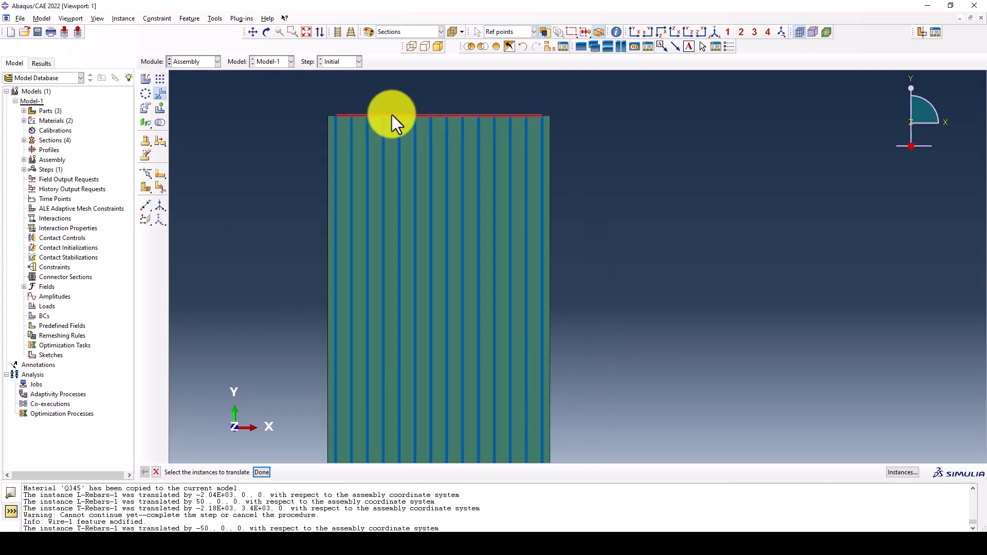
middle_click(253, 136)
middle_click(255, 138)
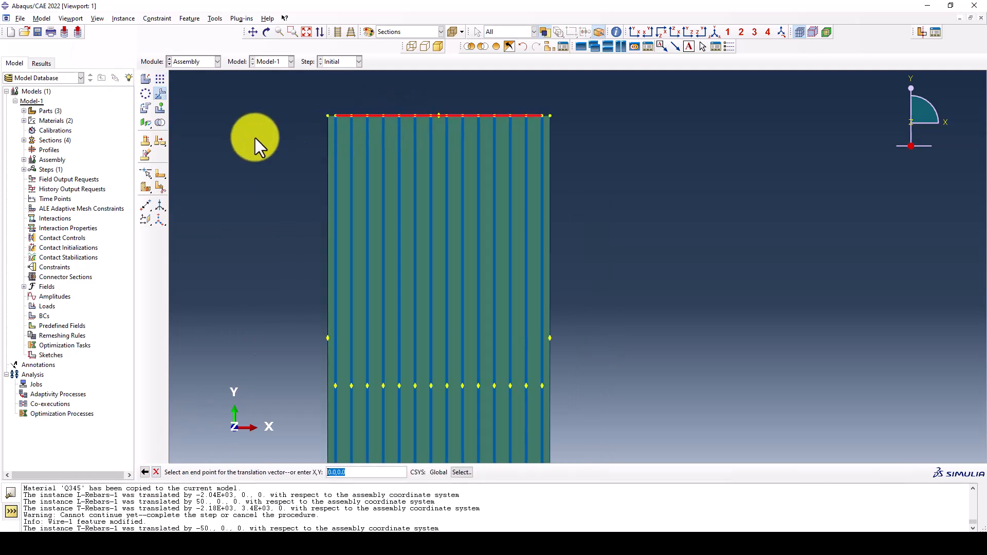
text(0,-50)
key(Return)
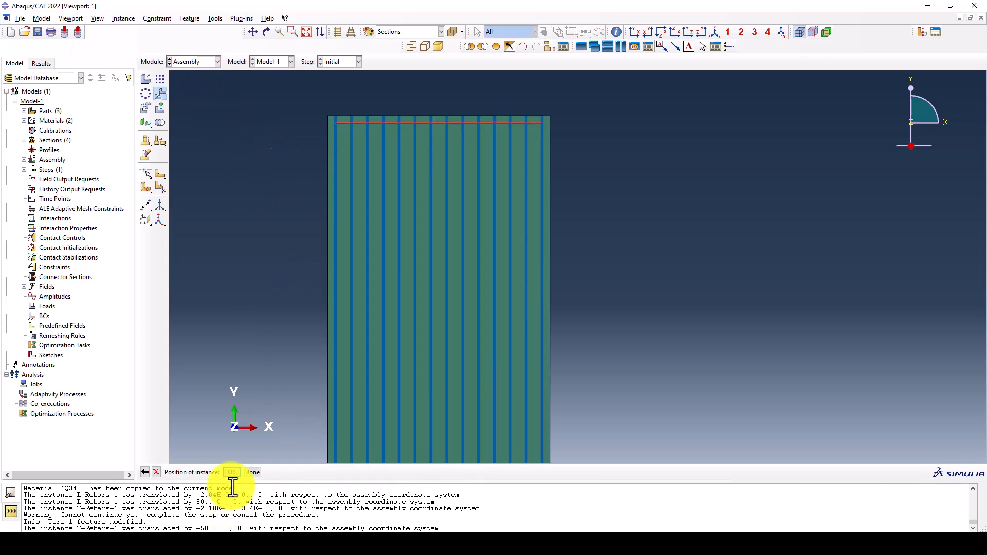
click(232, 472)
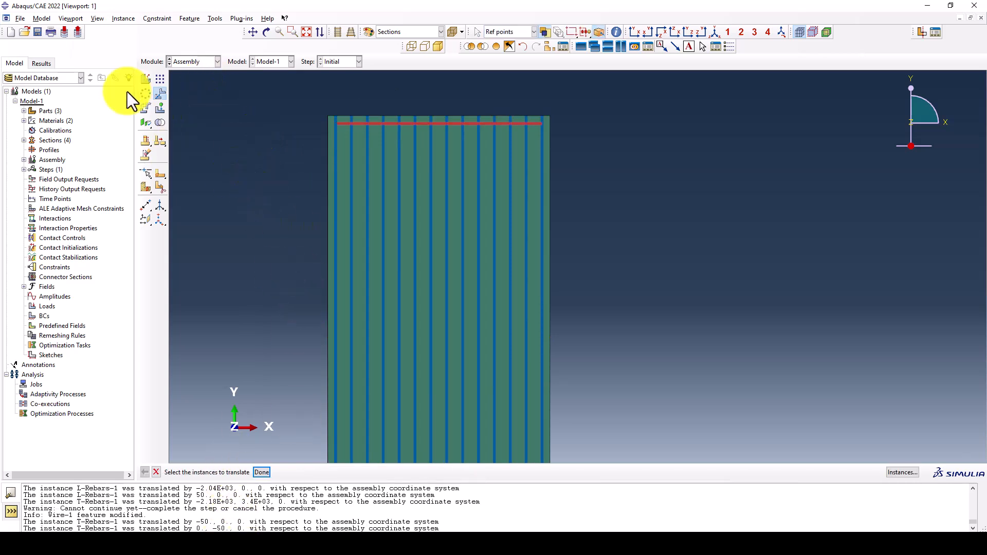
Set up a linear pattern of the T-Rebars instance downward along the wall's left edge with an offset of 100
click(165, 79)
click(359, 122)
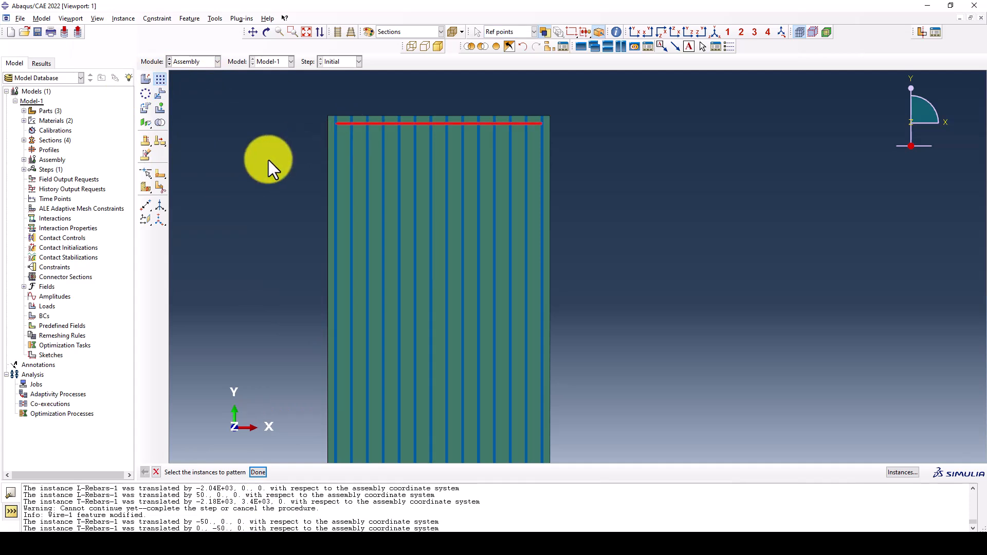
middle_click(268, 160)
click(184, 155)
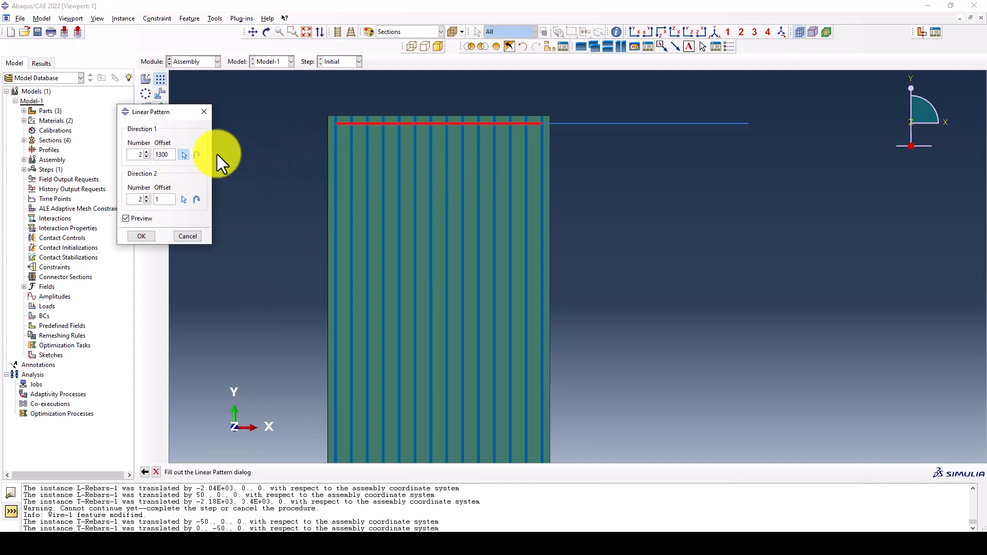
click(321, 146)
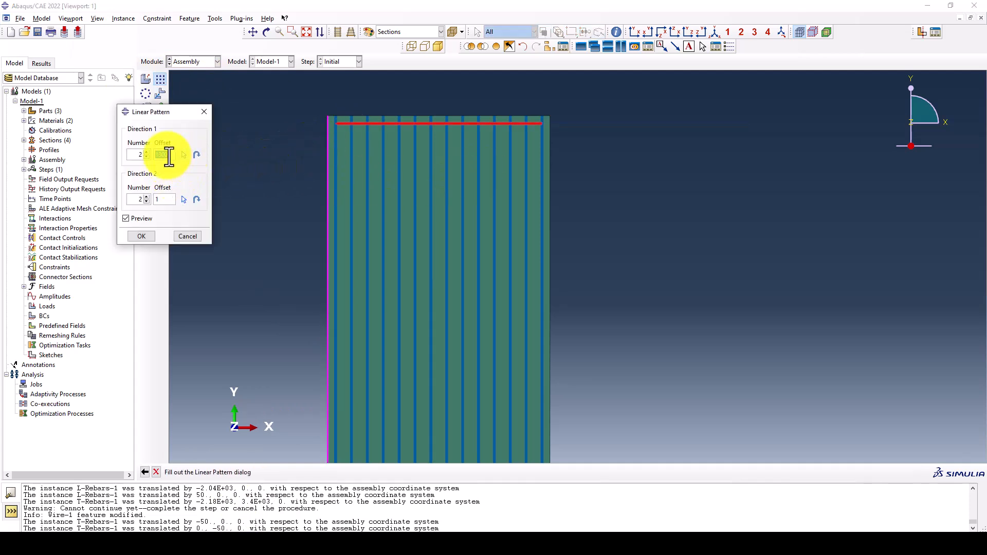
text(100)
click(195, 155)
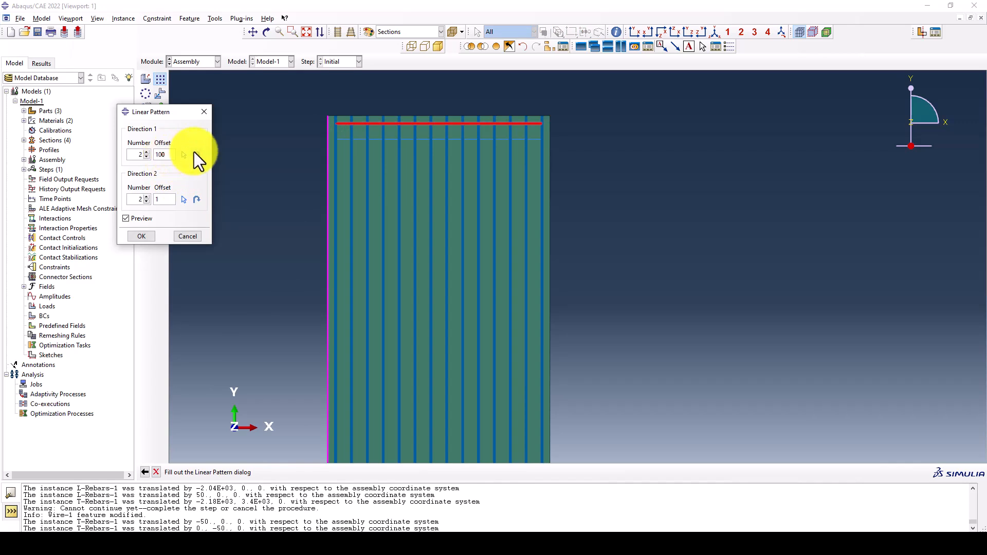
Set the pattern's second direction to 1 copy, increase the first direction's number to fill wall and foundation, and create the pattern
click(145, 202)
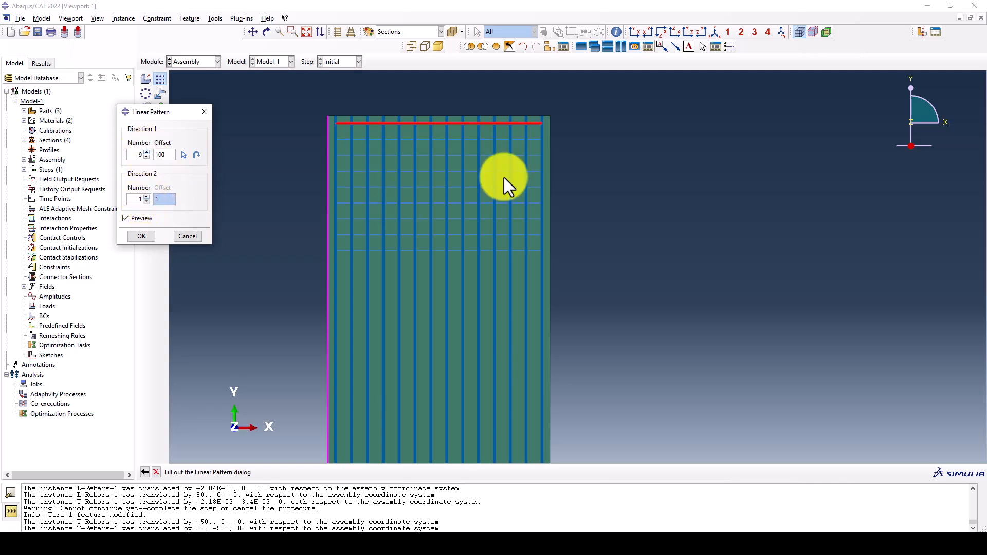
scroll(504, 177, down, 3)
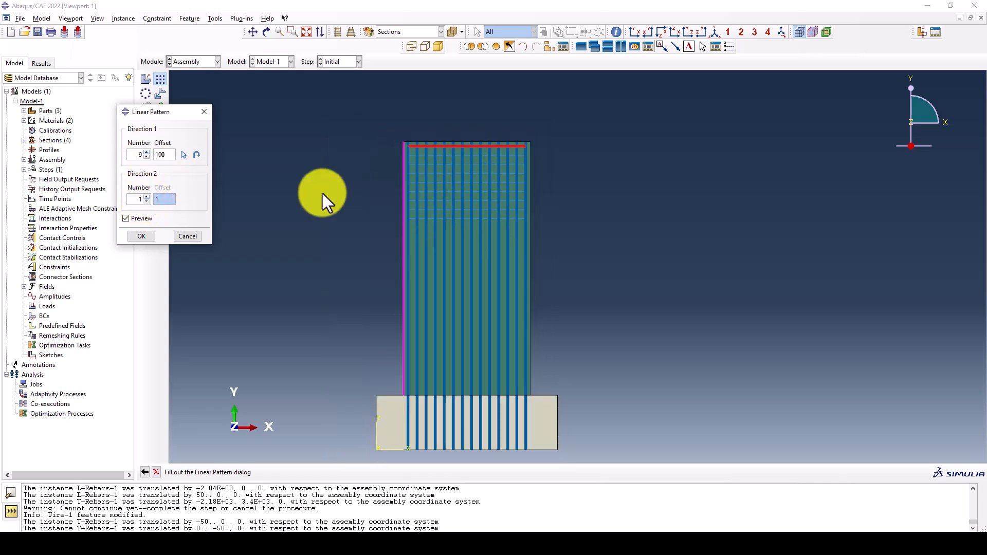
click(147, 152)
click(147, 152)
click(147, 152)
click(147, 153)
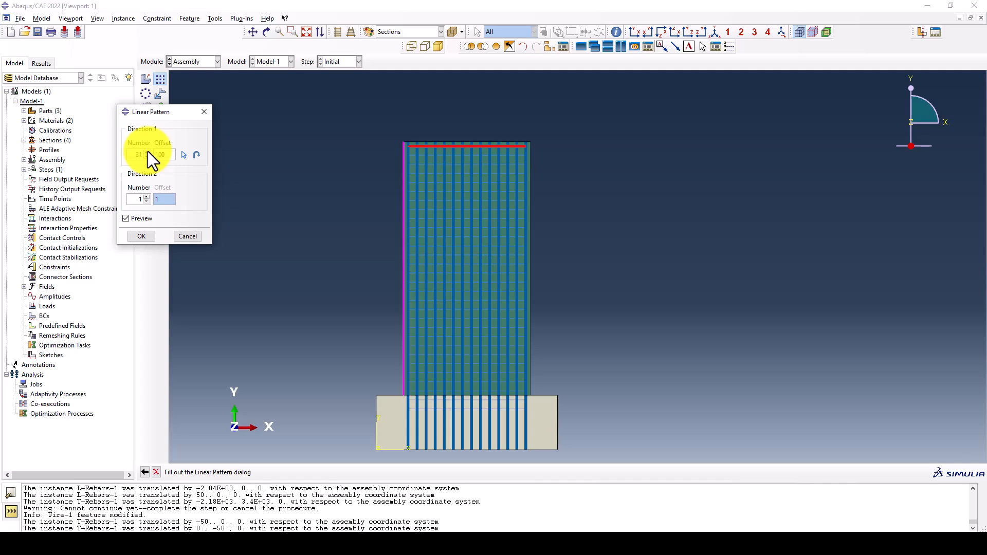
click(143, 236)
scroll(463, 283, up, 4)
scroll(422, 212, down, 1)
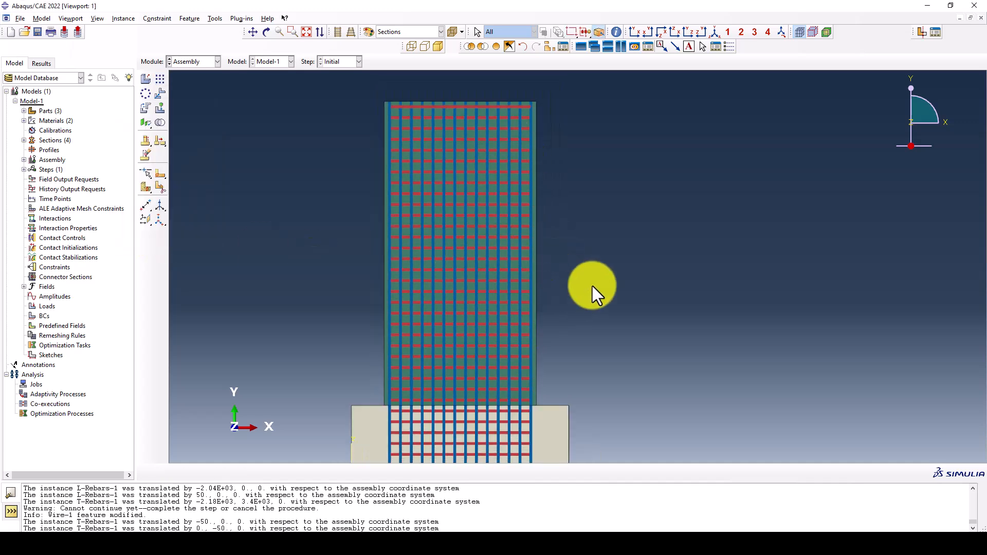
scroll(368, 146, down, 1)
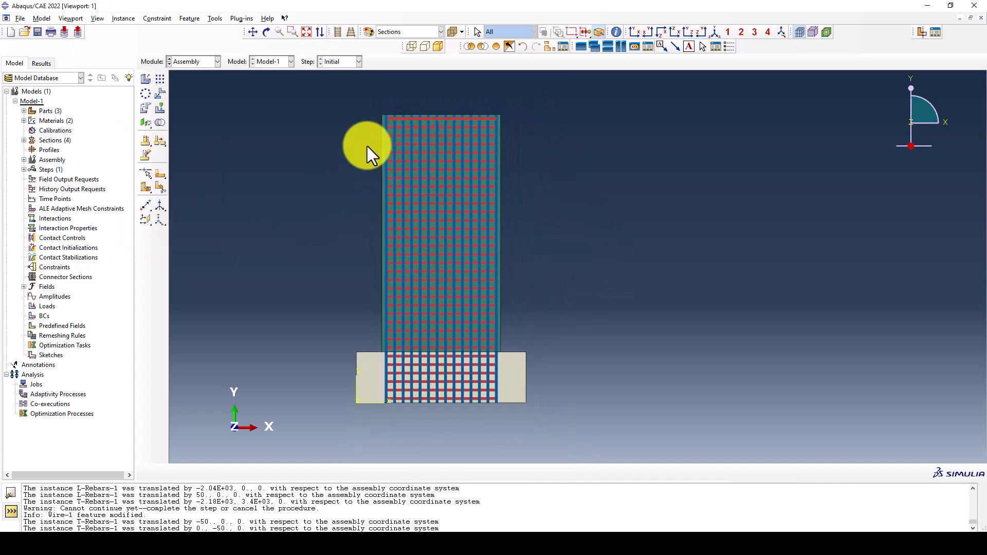
Start creating an assembly geometry set named Rebars
click(226, 20)
mouse_move(231, 60)
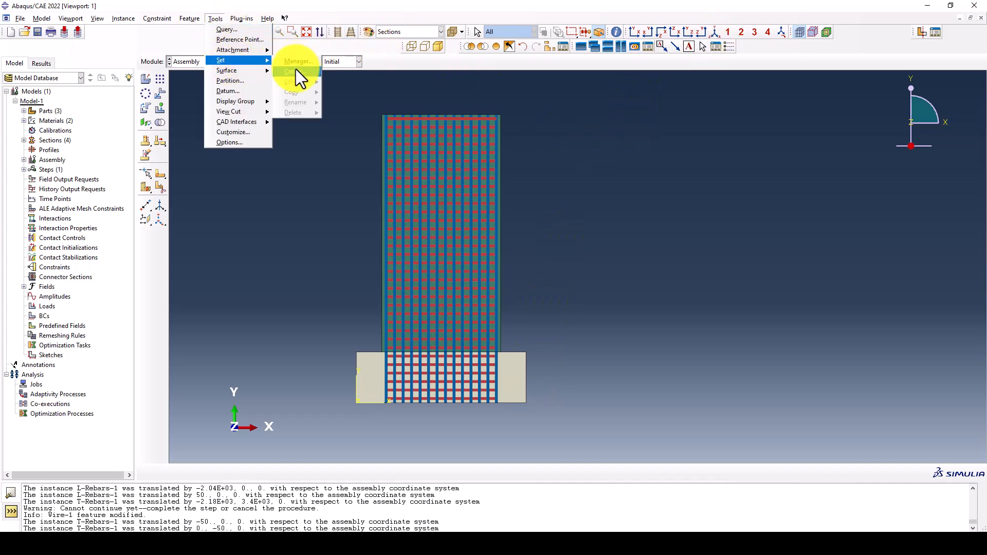
click(296, 72)
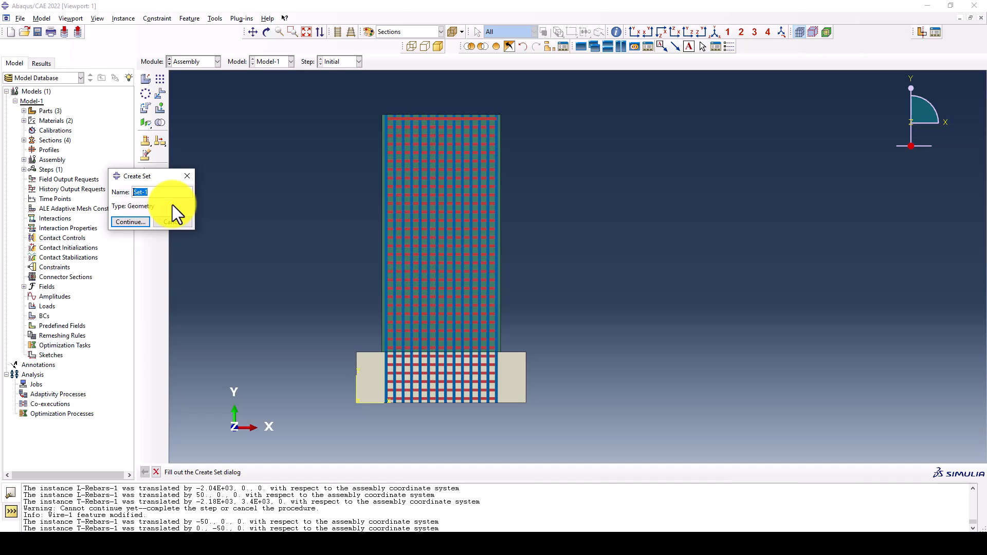
text(Rebars)
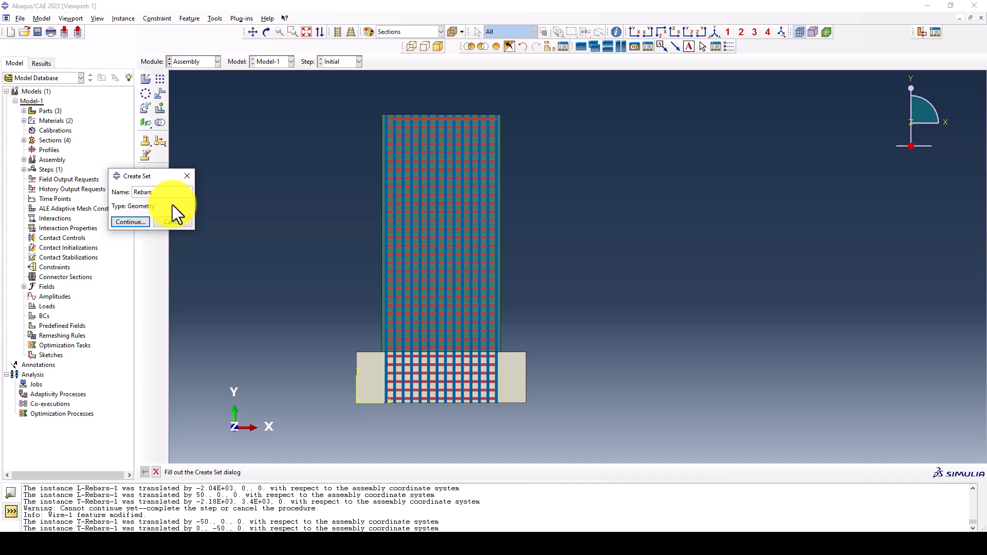
click(130, 222)
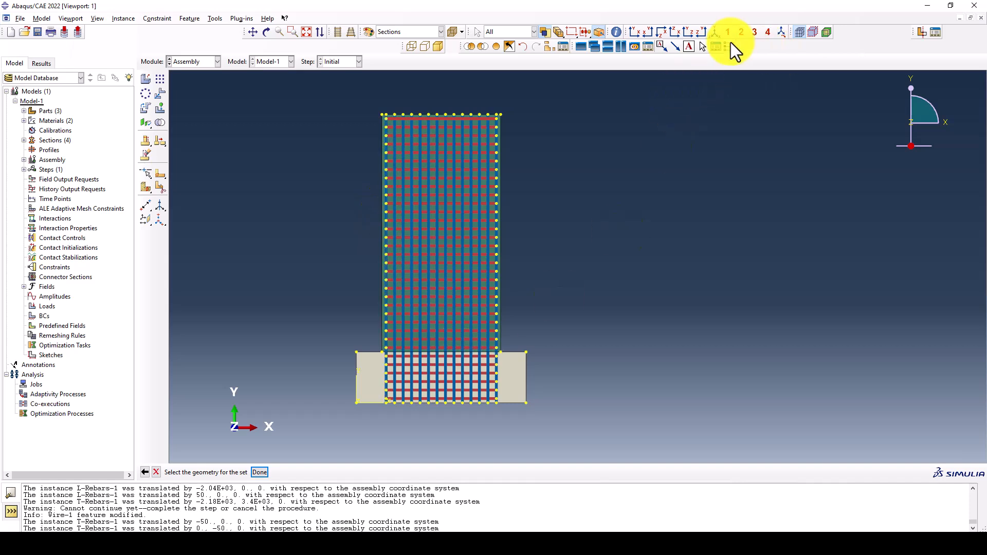
Remove the CShear-Wall-1 instance from the display and assign all longitudinal and transverse rebars to the Rebars set
click(546, 46)
click(516, 122)
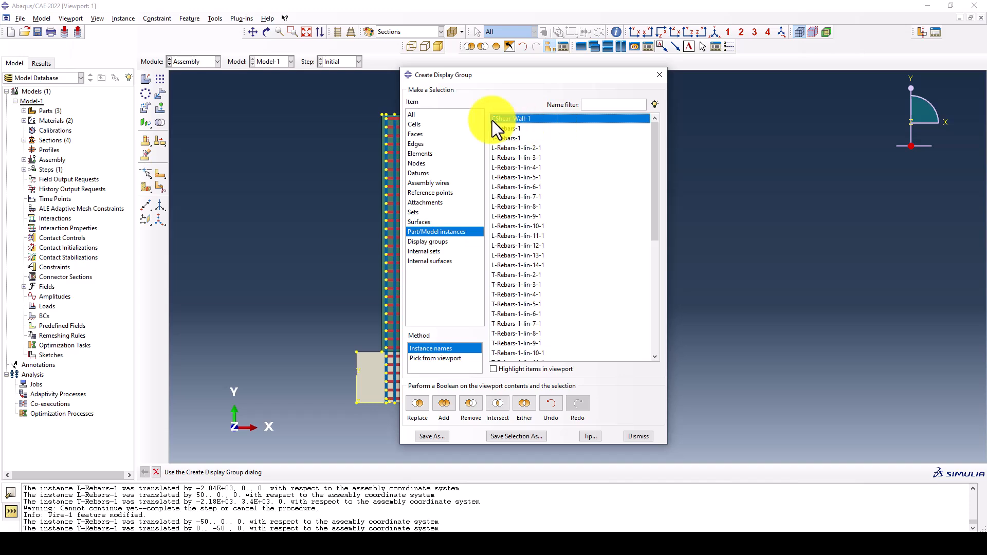
click(471, 403)
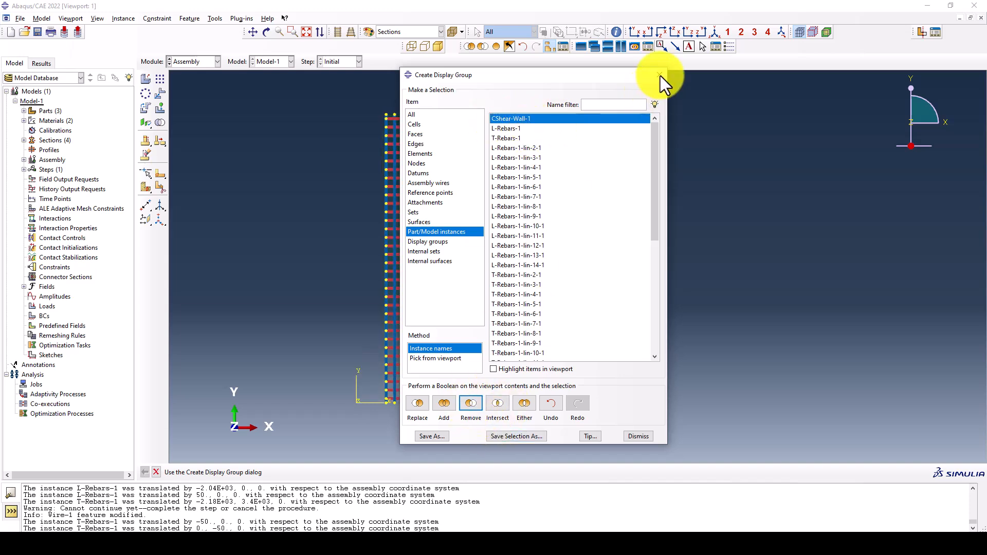
click(659, 75)
drag(346, 103, 548, 443)
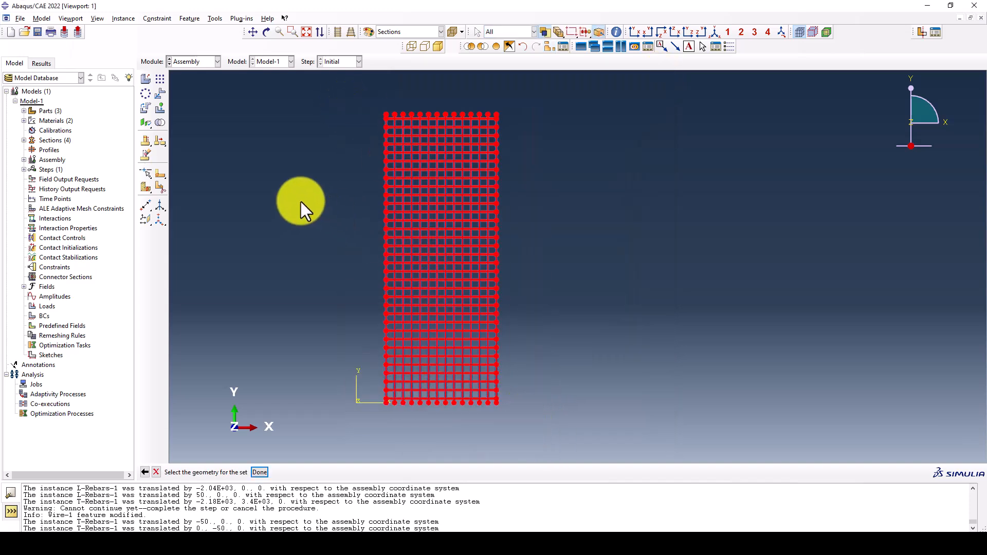
middle_click(301, 202)
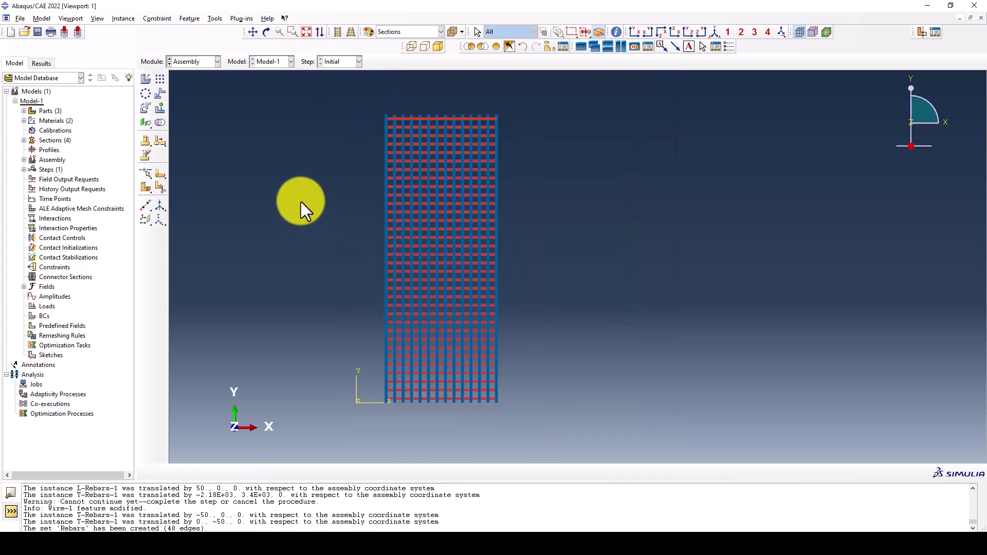
Restore all instances and replace the display with only the CShear-Wall-1 instance
click(497, 45)
click(552, 46)
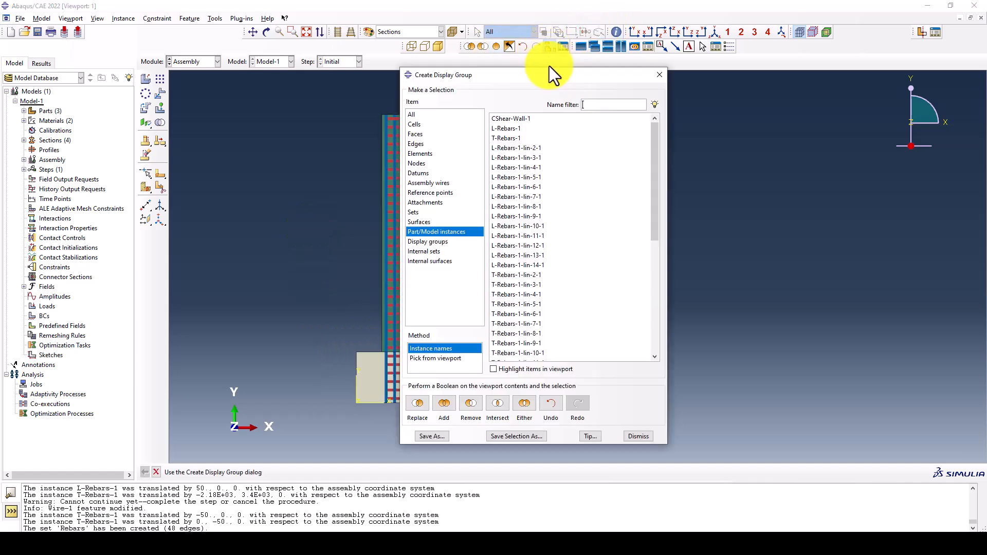
click(418, 403)
click(659, 74)
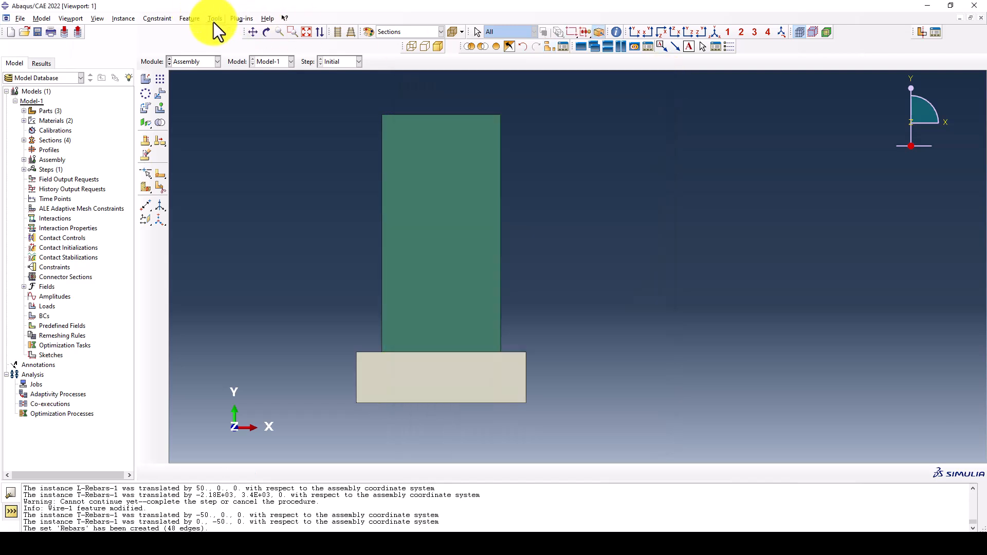
Create an assembly geometry set named Concrete containing the wall and foundation faces
click(215, 19)
mouse_move(257, 61)
click(297, 72)
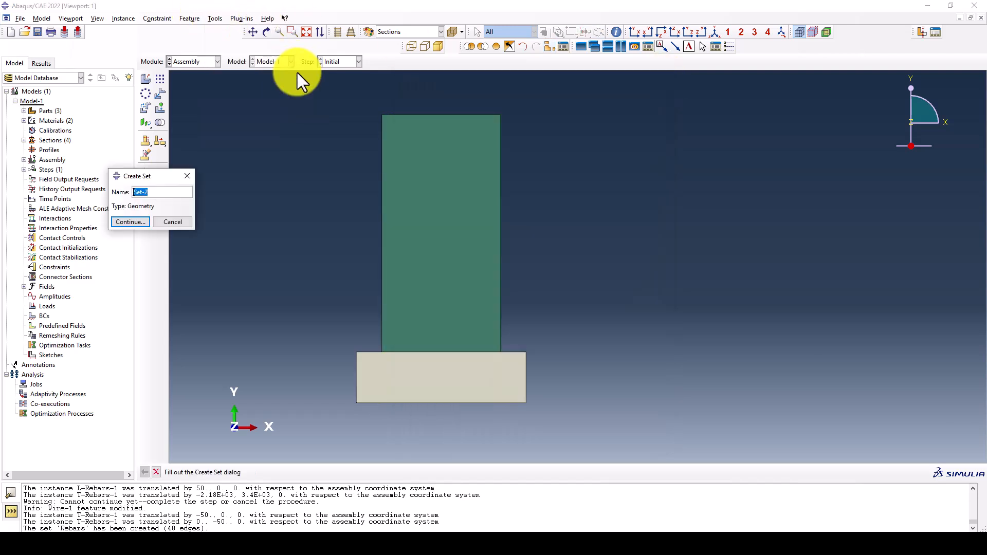
text(Concrete)
click(129, 222)
drag(304, 90, 574, 413)
middle_click(580, 339)
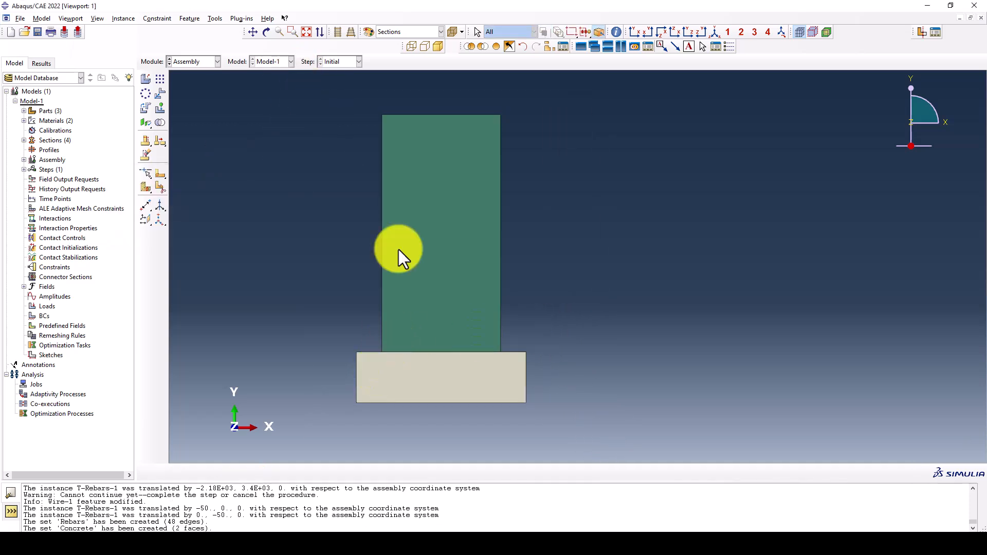
Switch to the Word document to review the wall dimensions, lateral load and 3% drift target, and return to Abaqus
click(204, 61)
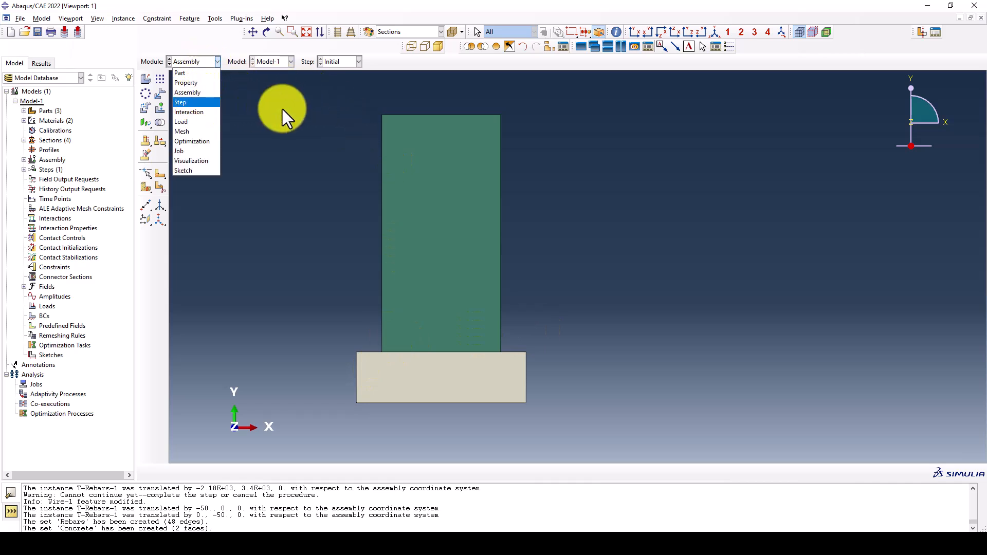
click(329, 174)
click(540, 530)
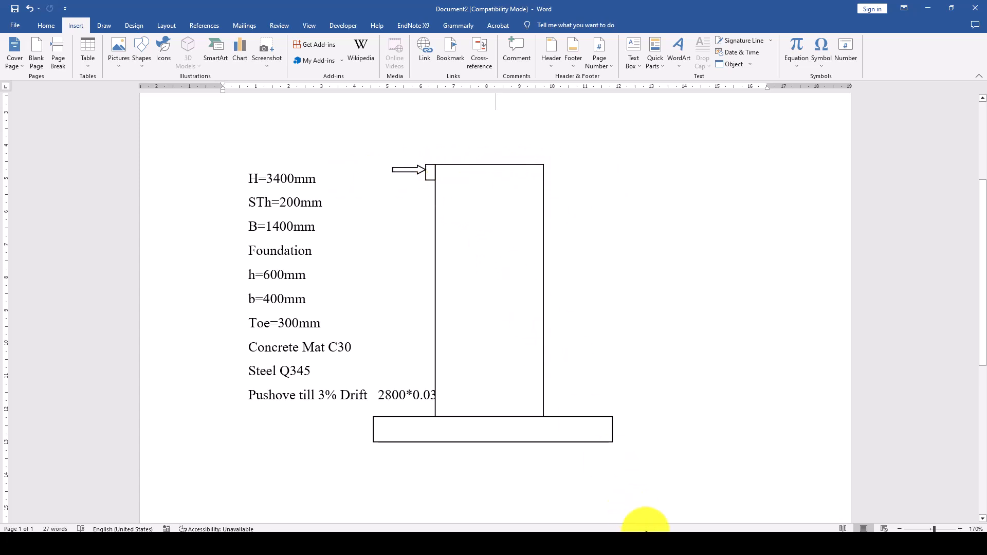
click(643, 543)
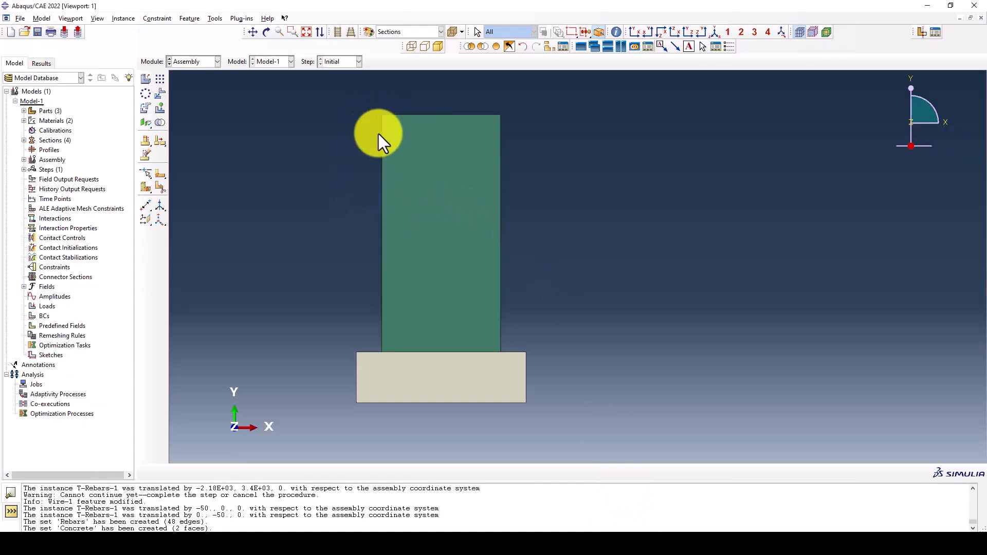
scroll(376, 125, up, 2)
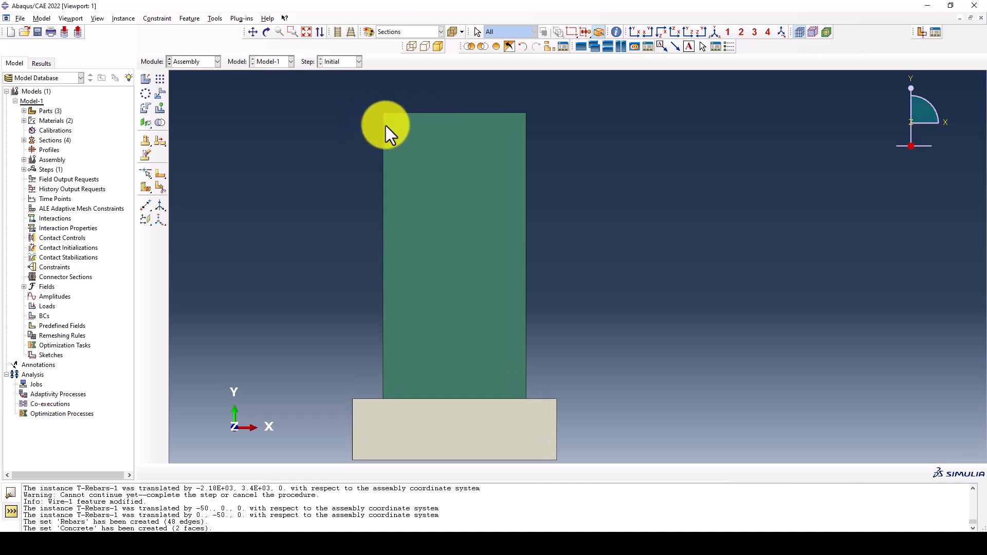
scroll(412, 149, down, 1)
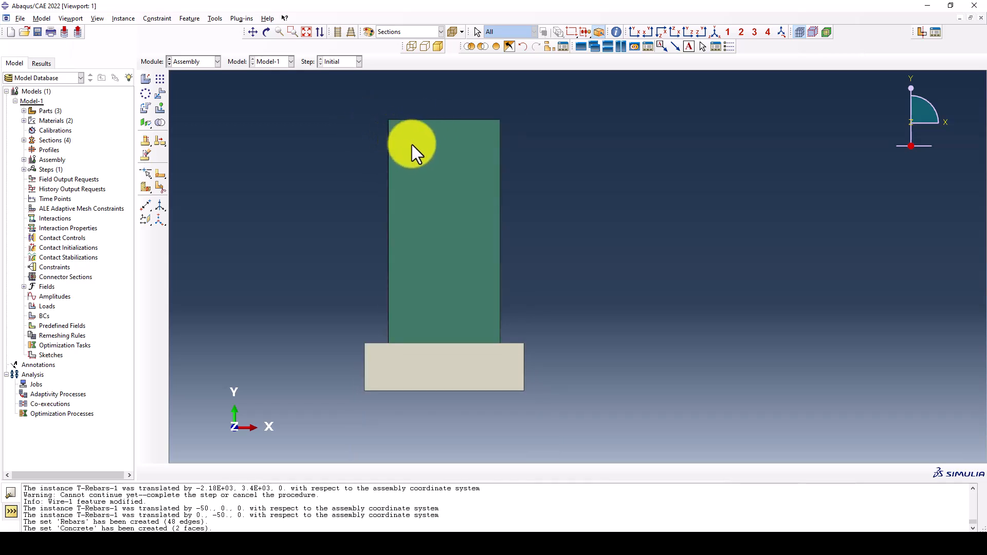
scroll(371, 123, up, 1)
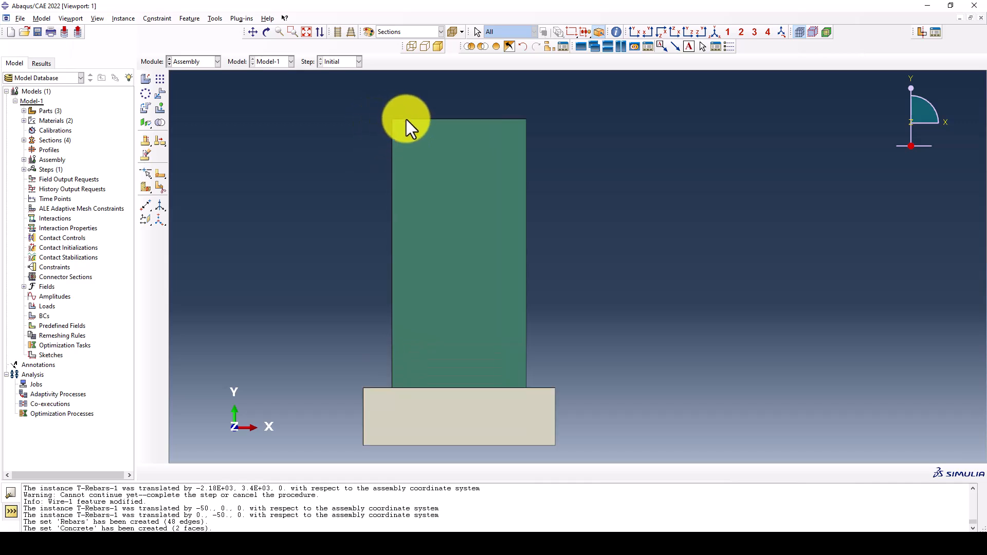
scroll(349, 154, down, 1)
Create a Static, General step named NSA after the Initial step in the Step module
click(199, 61)
click(200, 60)
click(199, 61)
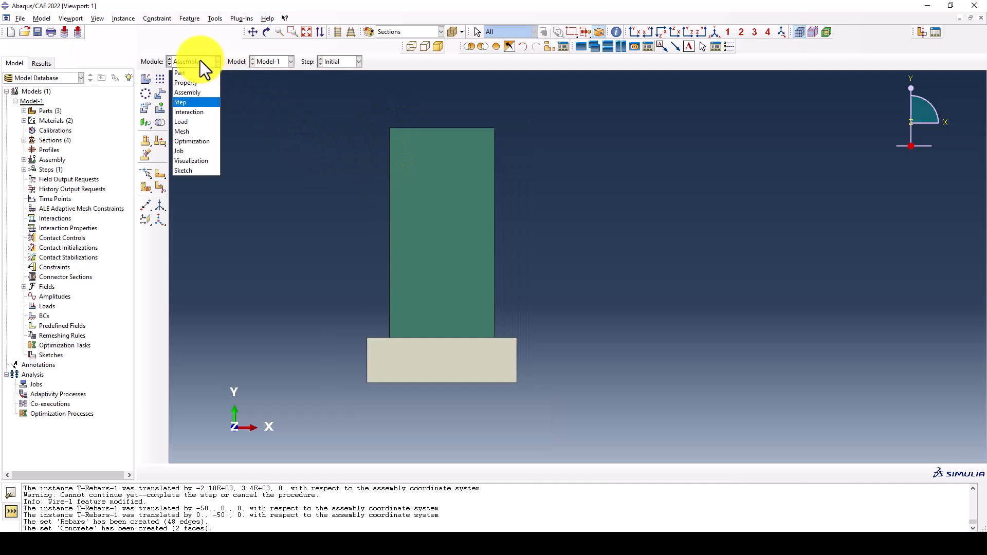
click(190, 103)
click(146, 81)
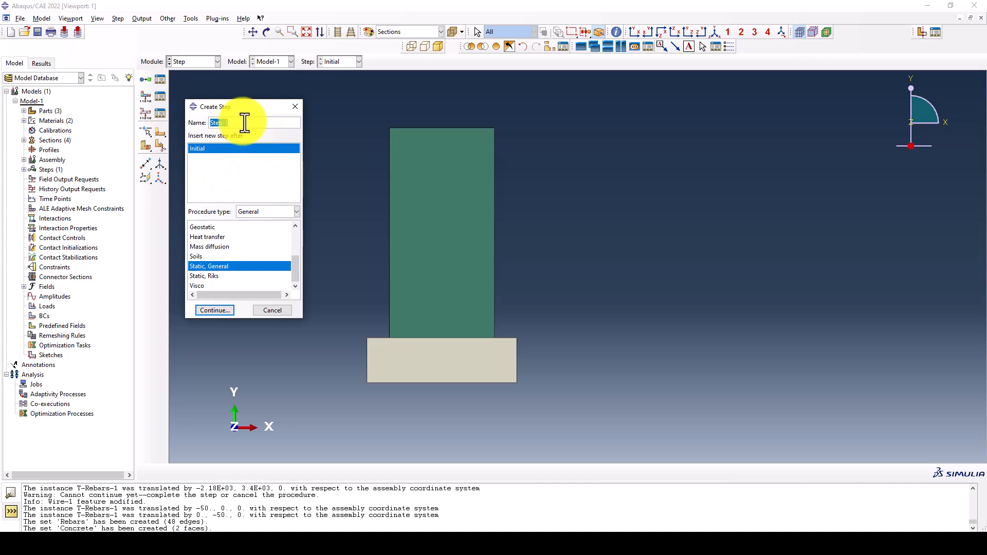
text(Pu)
key(BackSpace)
key(BackSpace)
key(BackSpace)
key(BackSpace)
key(BackSpace)
key(BackSpace)
text(NSA)
click(217, 310)
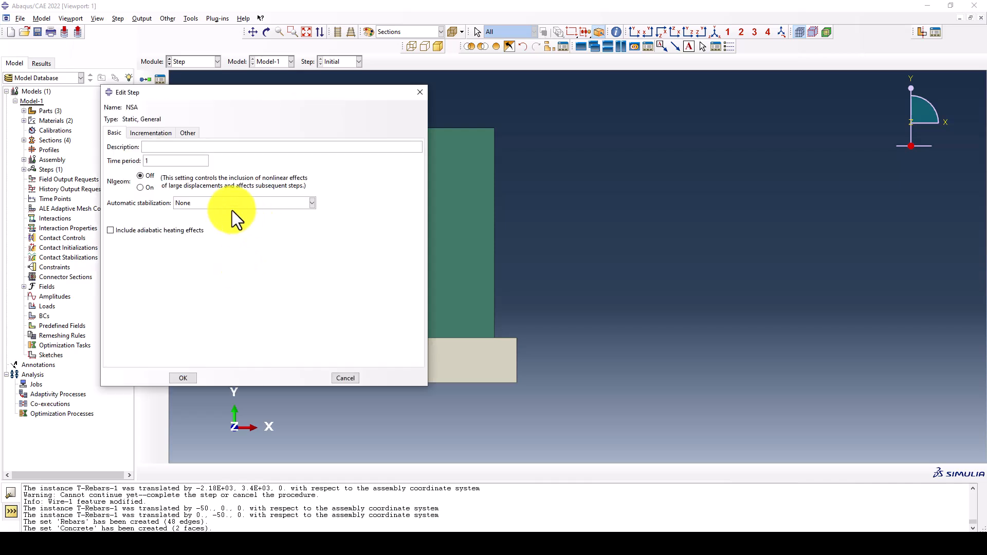
Set the NSA step's time period to 10 and turn Nlgeom on
click(211, 204)
click(212, 206)
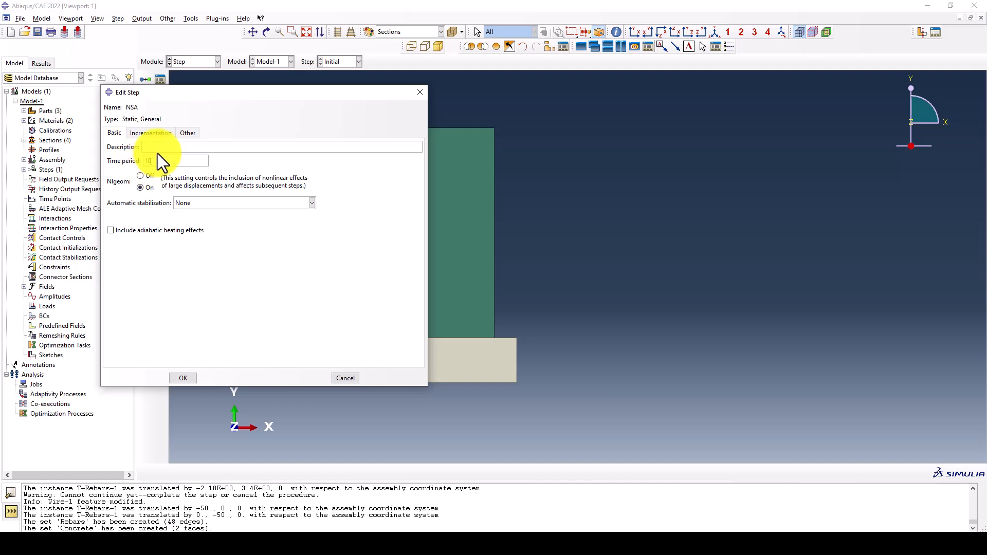
drag(238, 93, 269, 115)
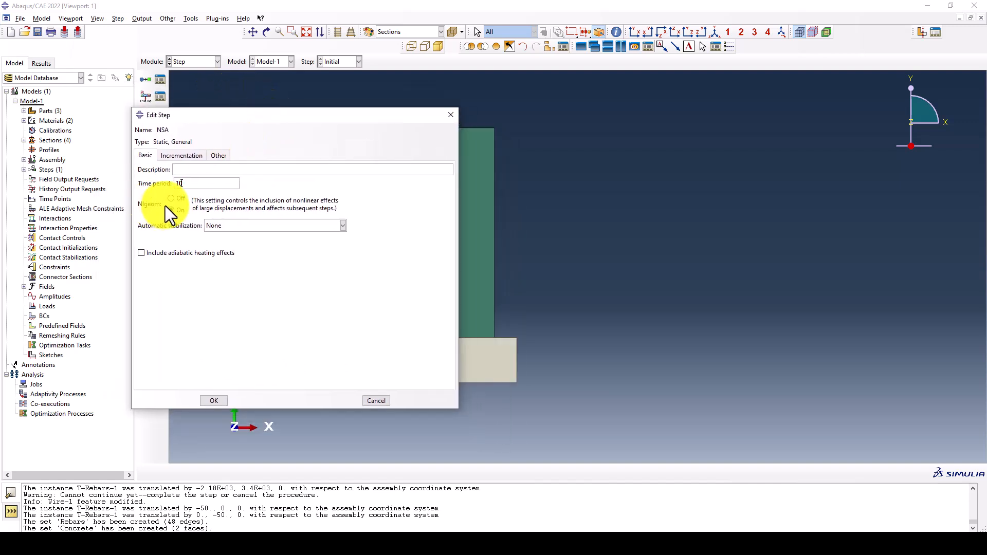
Set the maximum number of increments for the NSA step to 10000
click(178, 156)
drag(249, 182, 228, 180)
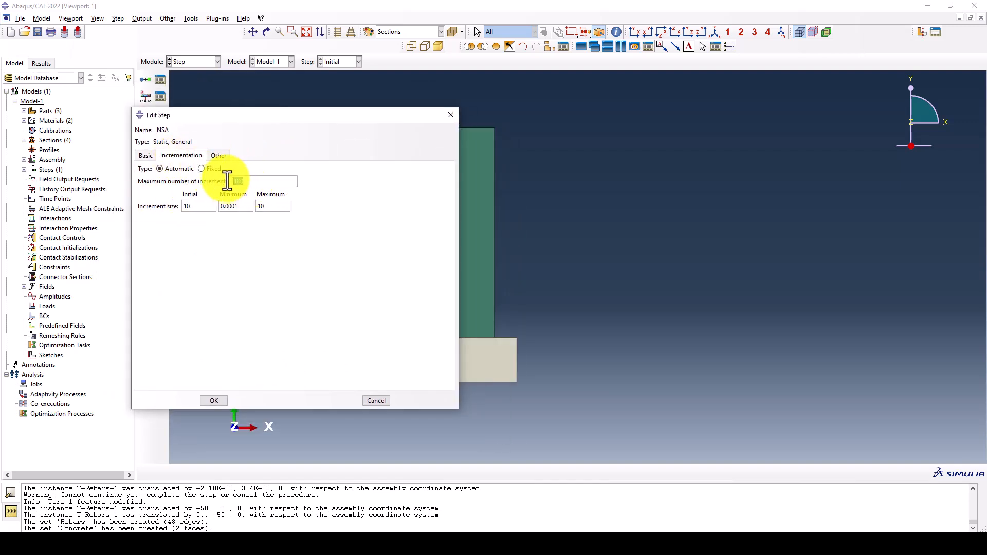
text(20)
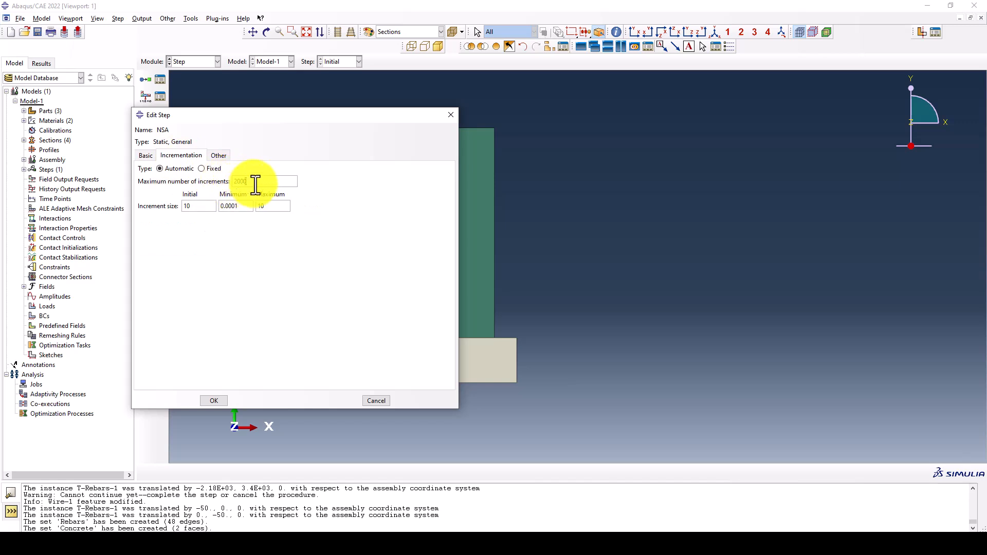
drag(262, 184, 236, 182)
key(BackSpace)
text(10000)
Set the initial increment size to 0.01, the minimum to 1e-15 and the maximum to 0.01, and accept the step
drag(258, 183, 159, 205)
text(0.01)
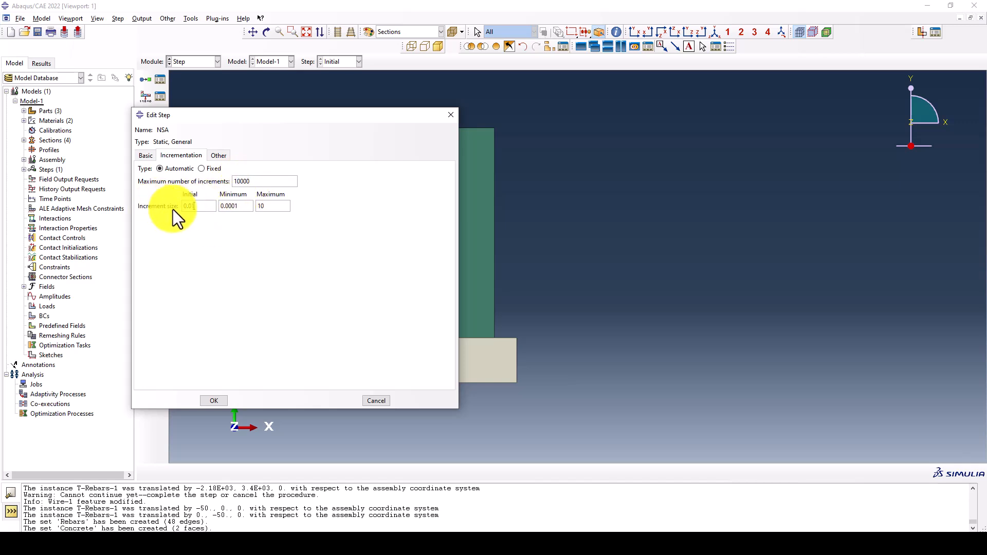
drag(239, 206, 224, 211)
key(BackSpace)
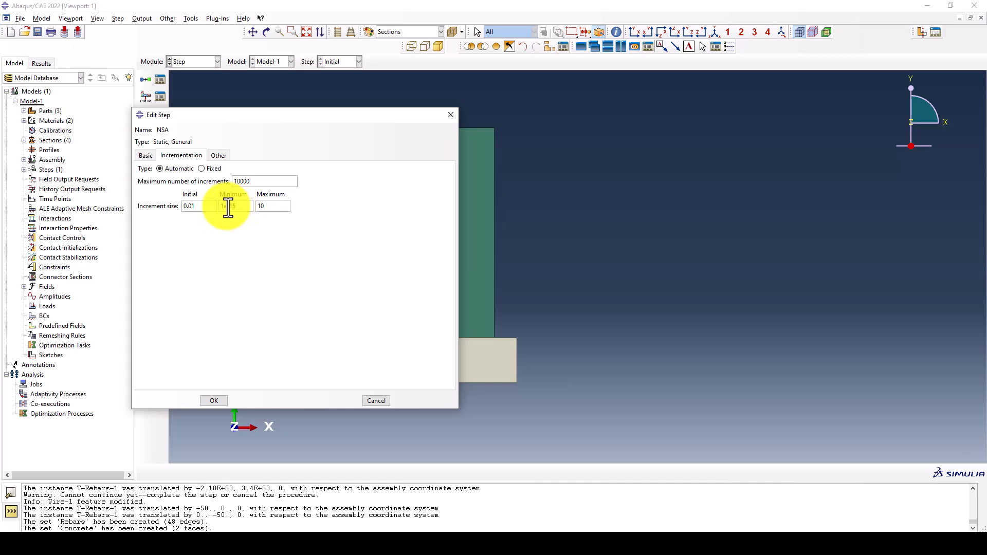
drag(271, 209, 250, 207)
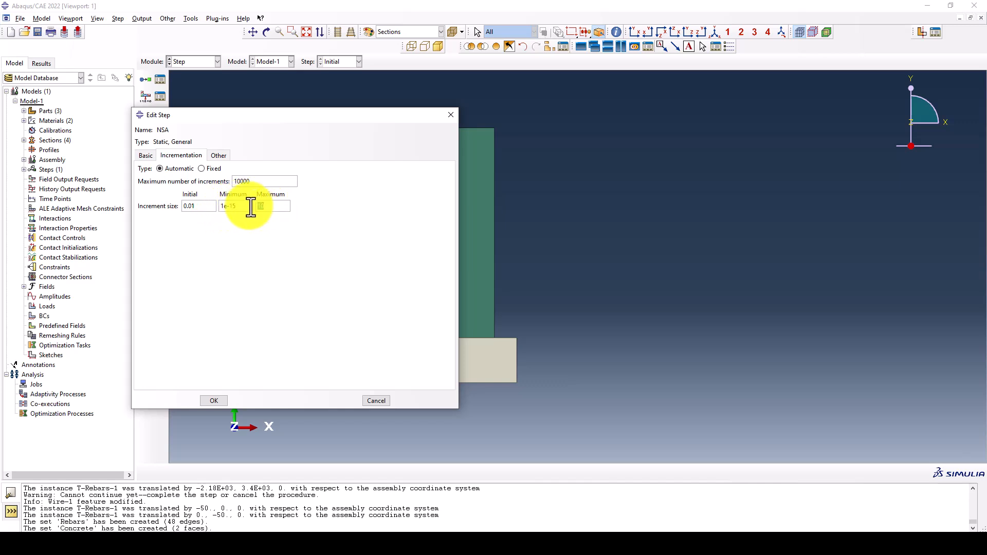
text(0.01)
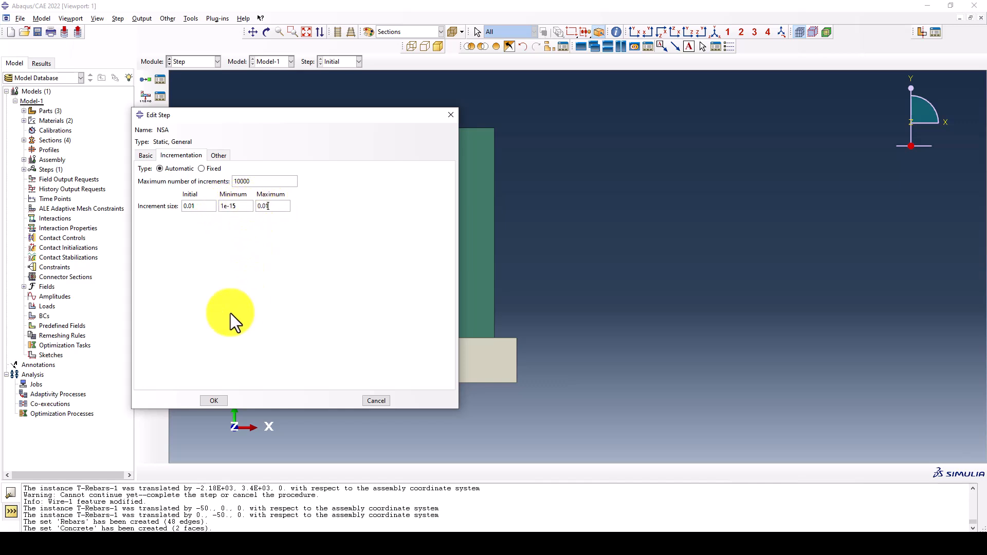
click(209, 402)
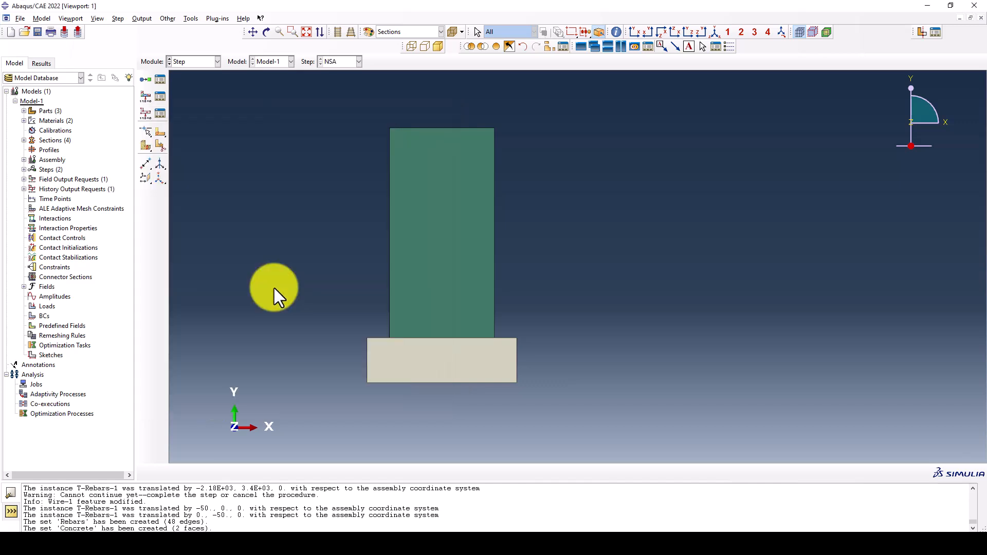
Add DAMAGEC, DAMAGET and SDEG to the output variables of the F-Output-1 field output request
click(163, 97)
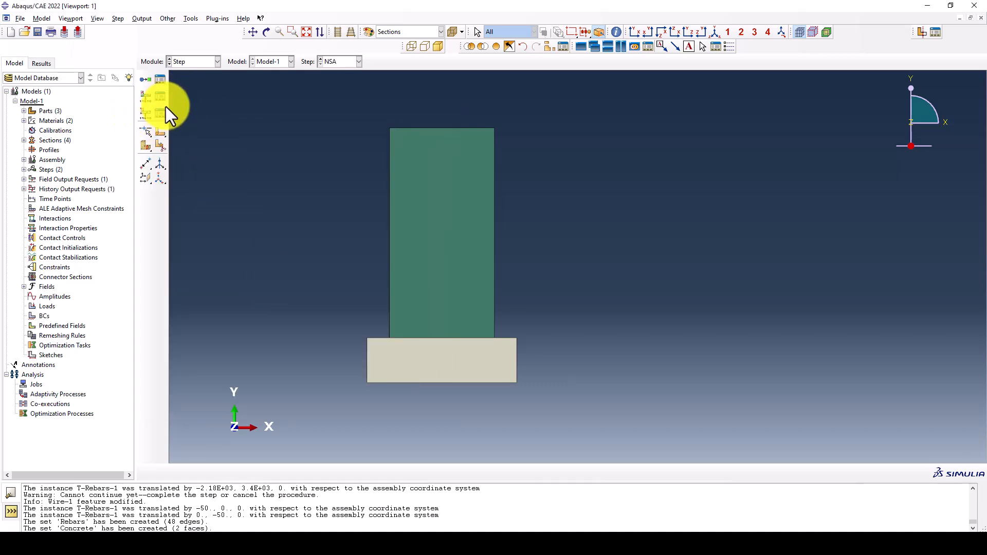
click(580, 137)
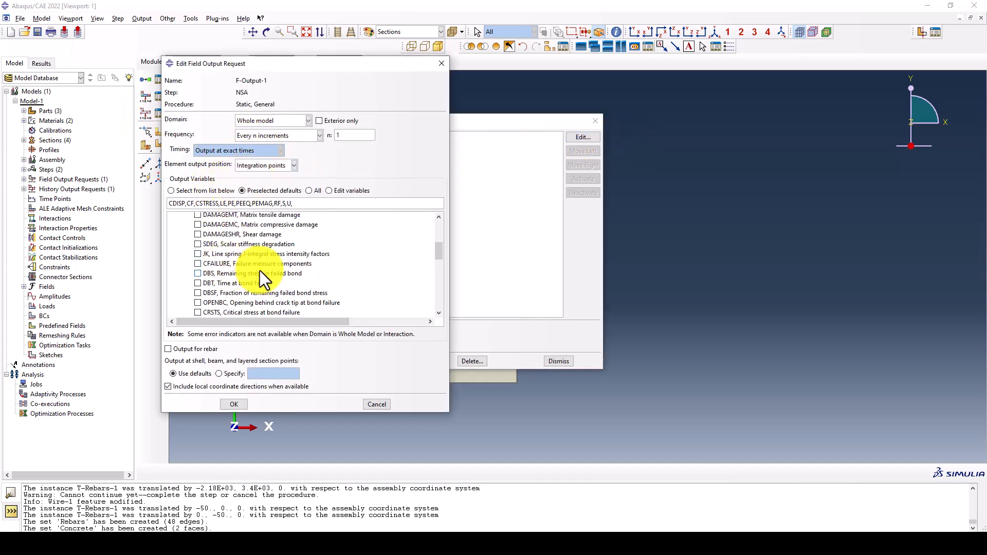
scroll(260, 270, down, 3)
scroll(252, 273, down, 3)
scroll(248, 271, up, 5)
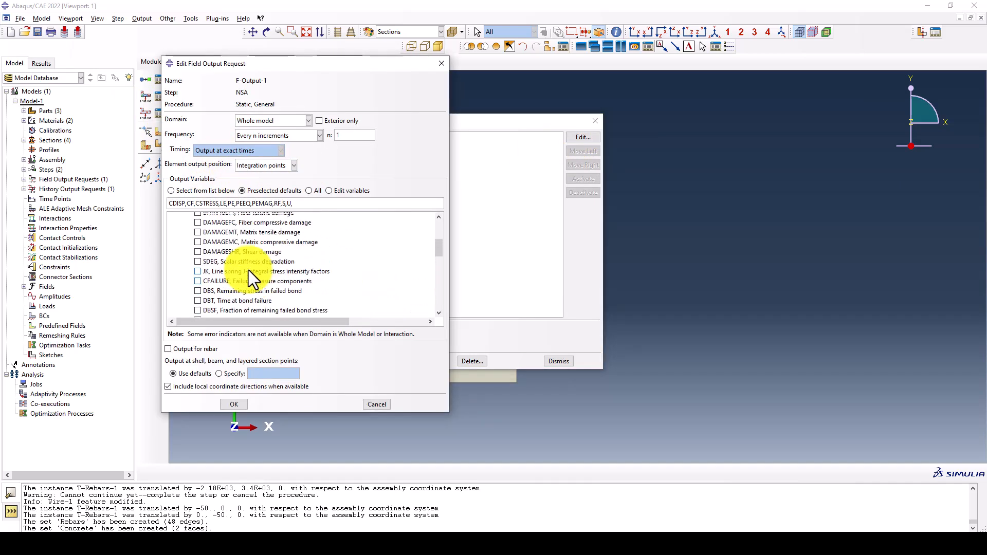
click(197, 269)
click(198, 278)
scroll(298, 279, down, 2)
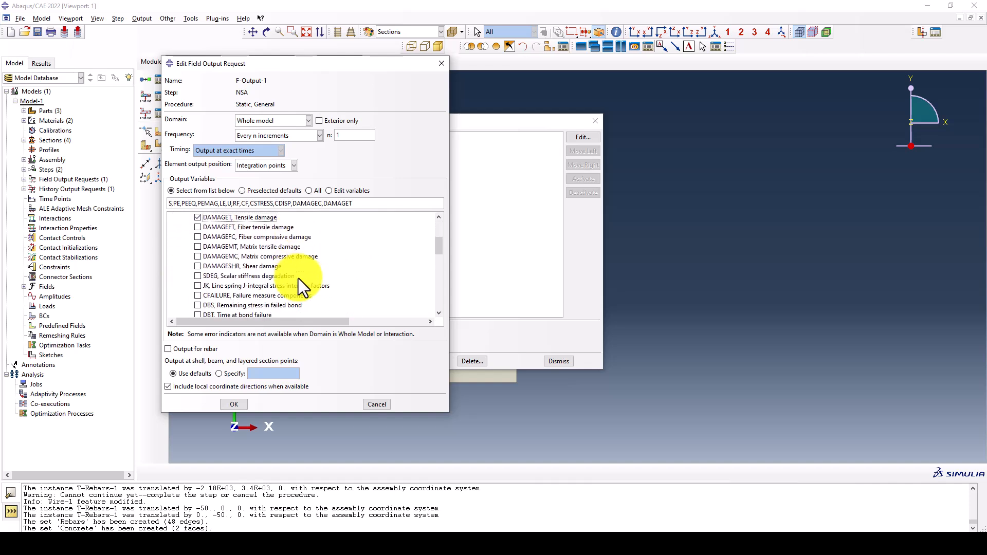
click(198, 275)
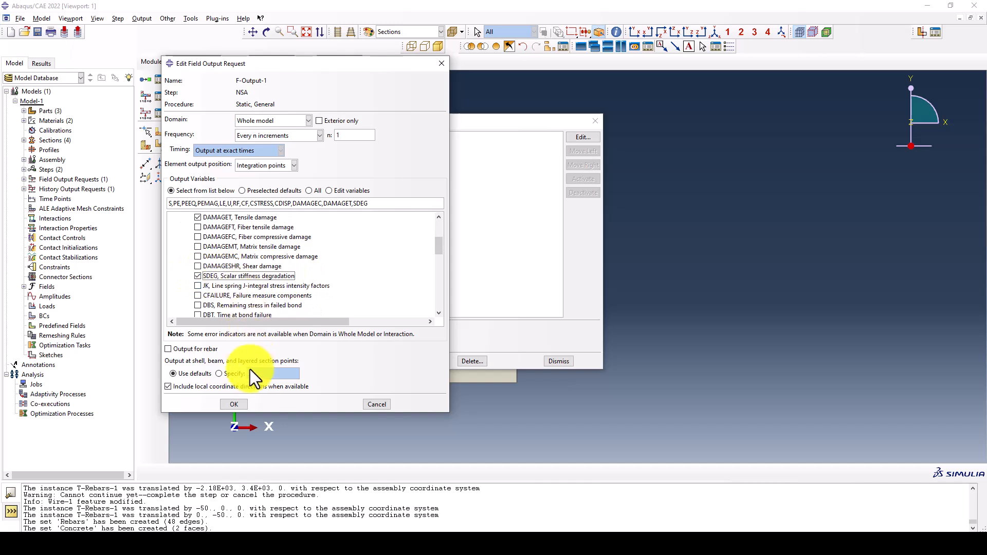
click(238, 404)
click(559, 361)
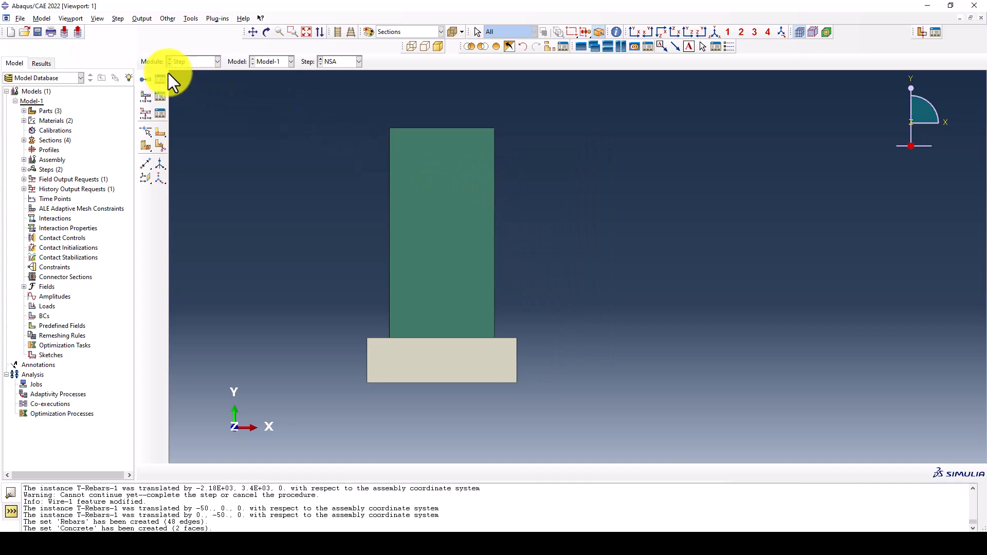
Assign the linear Truss element type T2D2 to the T-Rebars part in the Mesh module
click(196, 62)
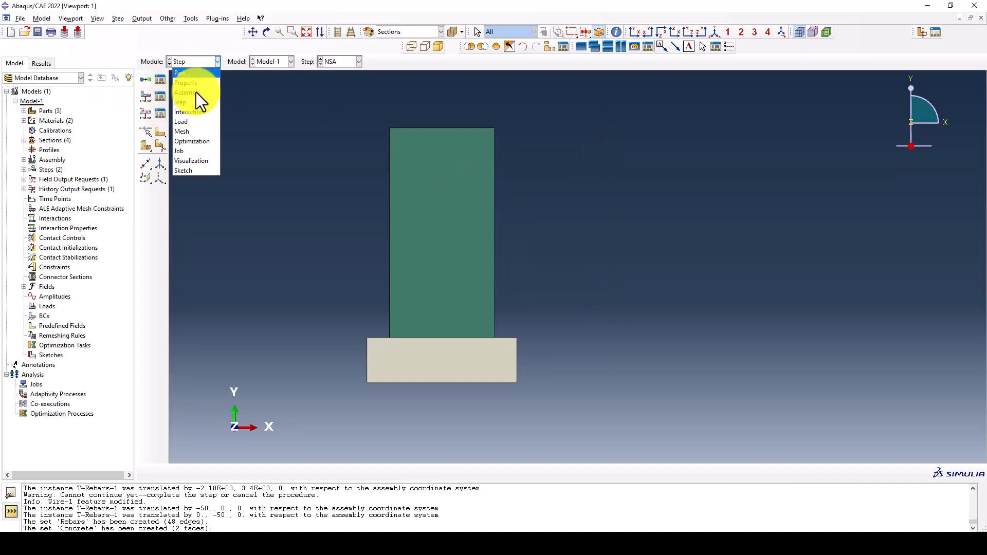
click(193, 132)
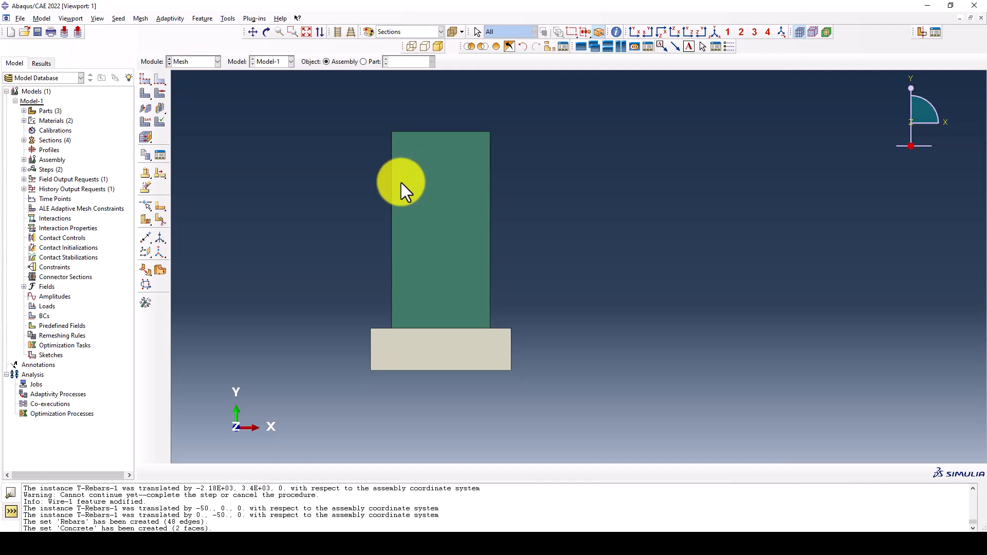
click(371, 61)
click(146, 121)
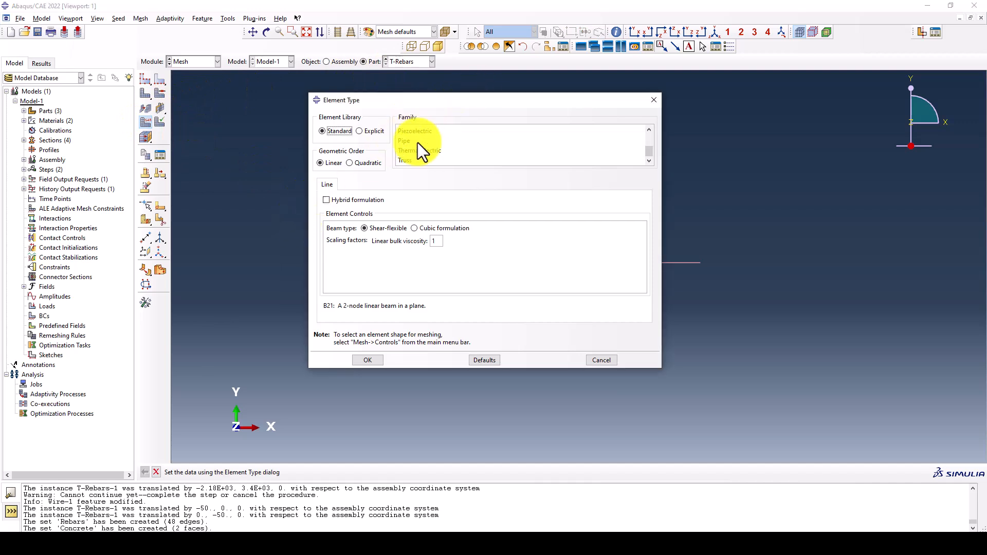
click(405, 184)
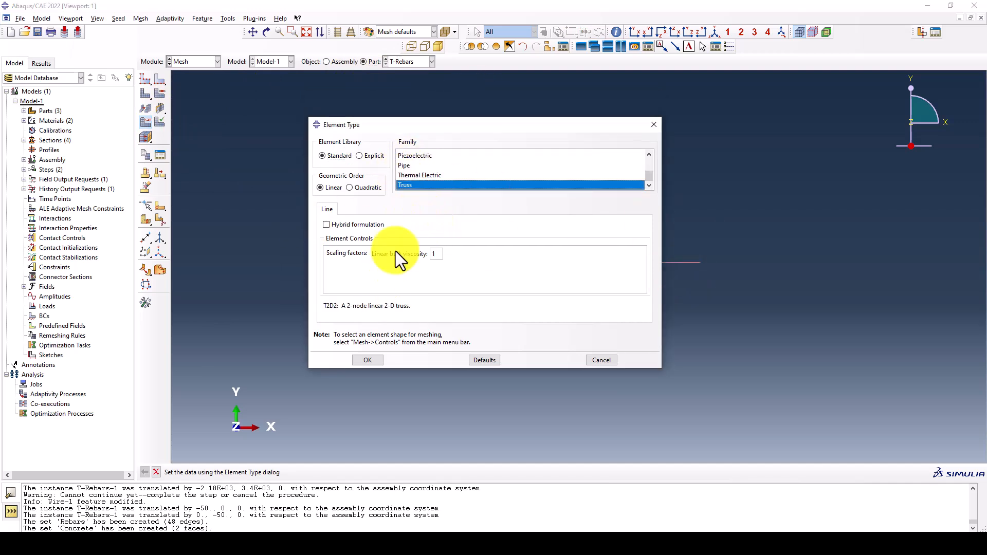
click(383, 360)
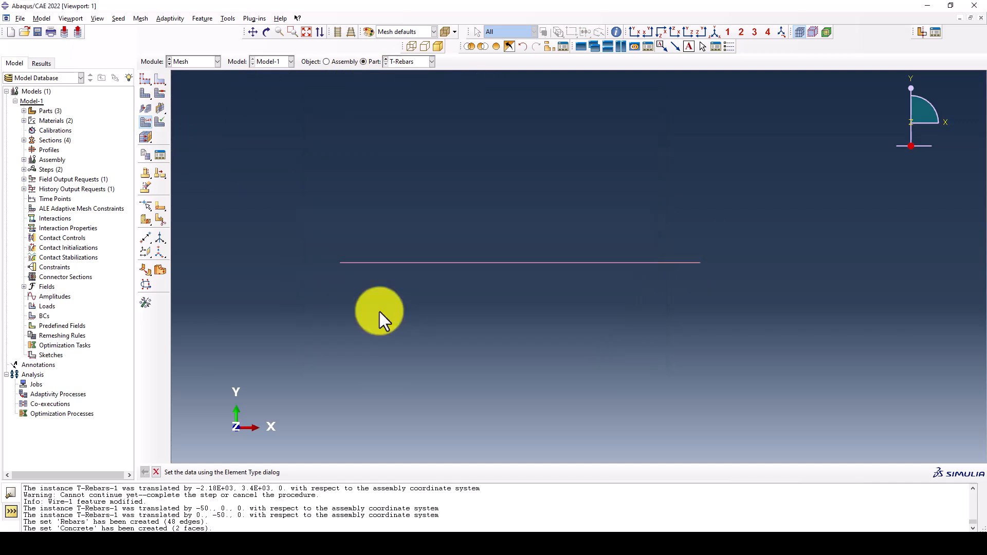
Seed the T-Rebars part with an approximate global size of 130 and mesh it
click(144, 78)
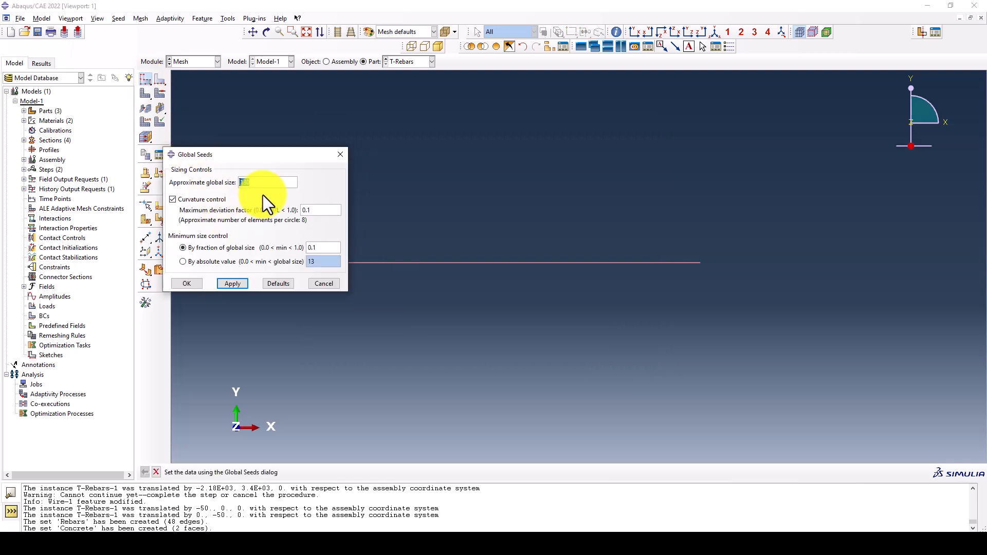
text(200)
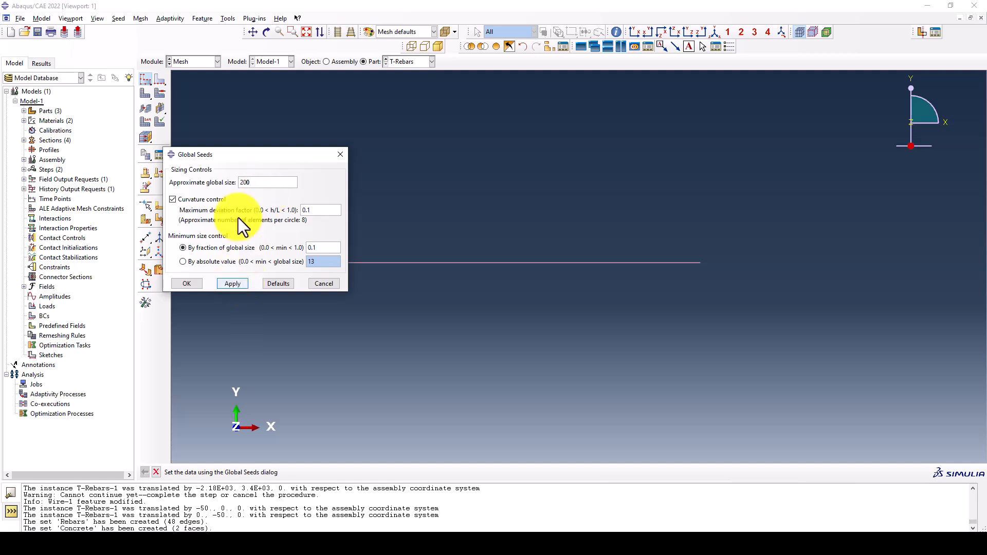
drag(249, 183, 234, 183)
text(130)
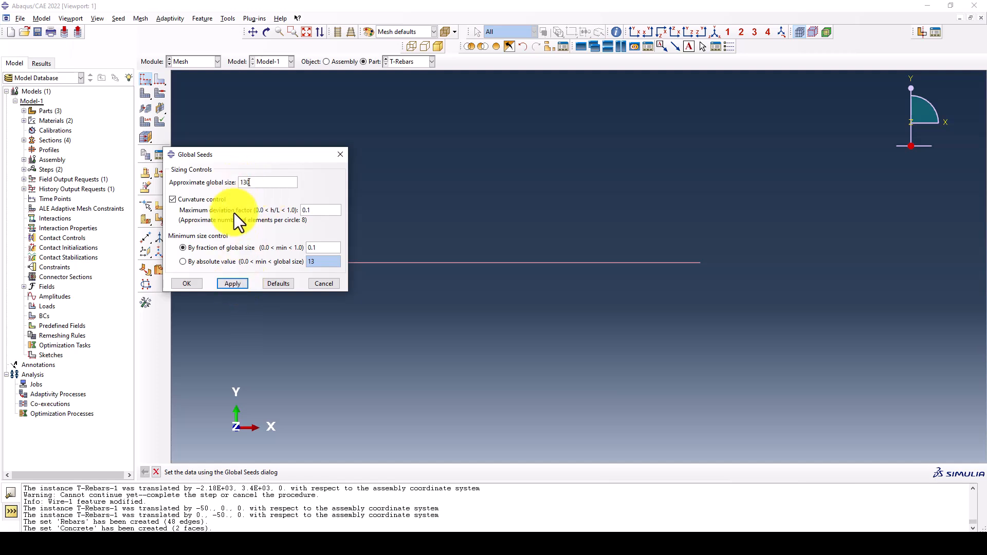
click(233, 283)
click(184, 284)
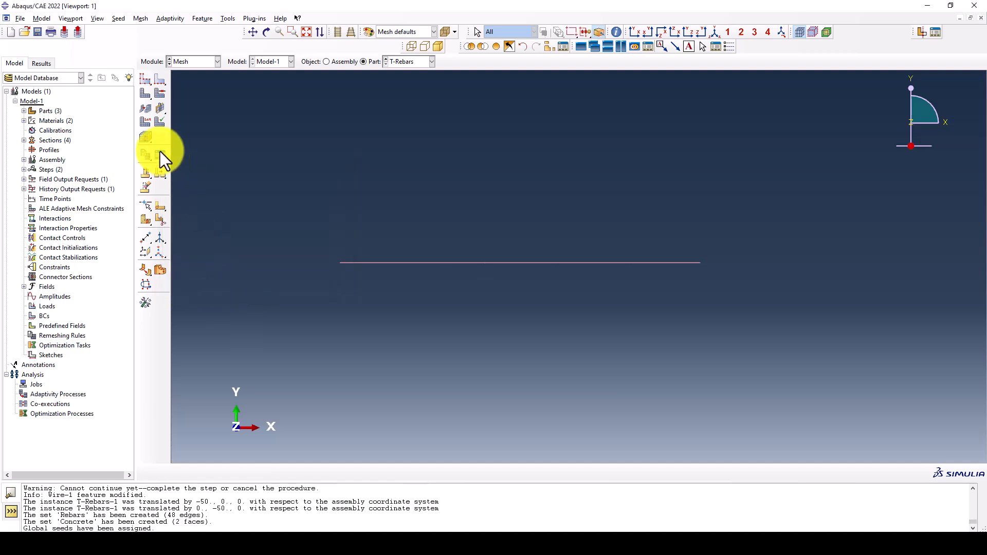
click(145, 93)
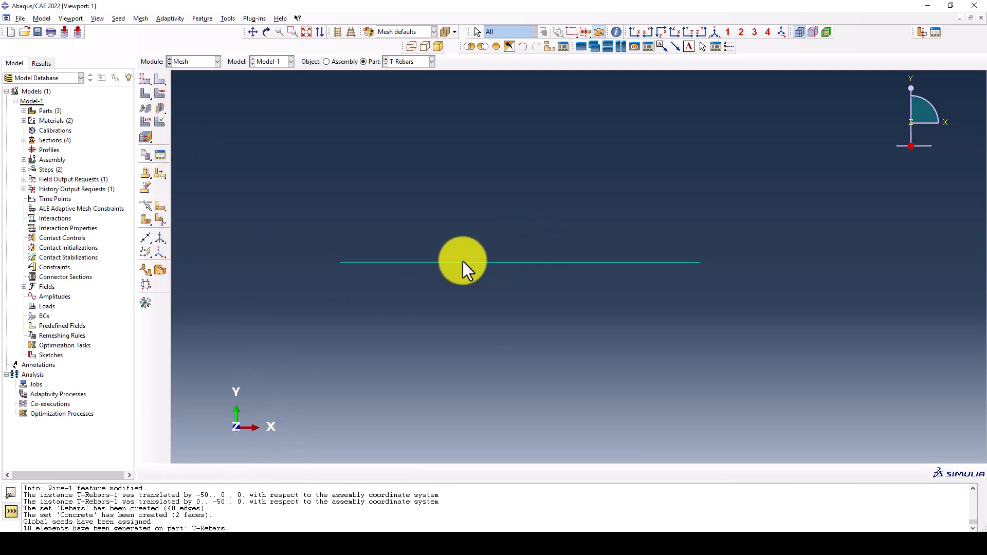
Assign the linear Truss element type T2D2 to the L-Rebars part
click(403, 62)
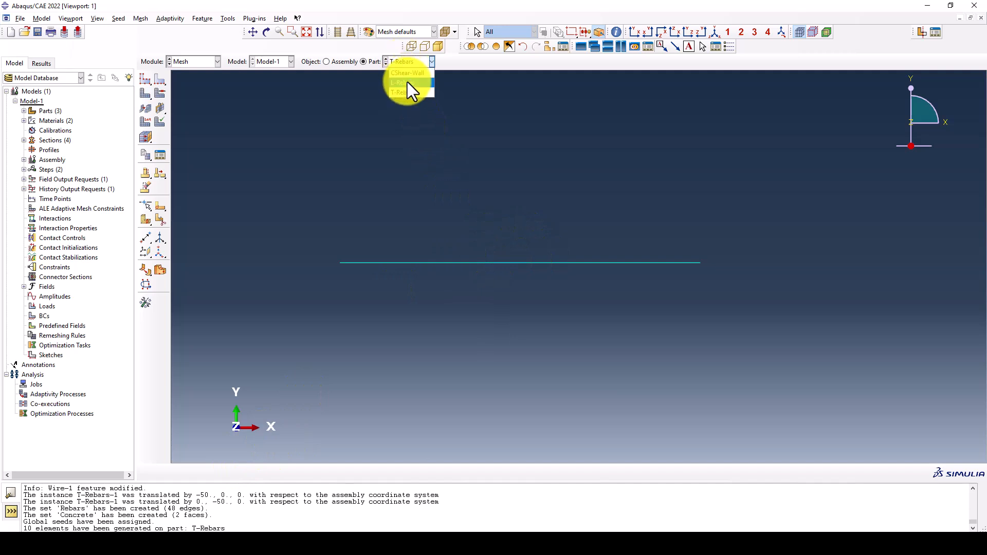
click(407, 82)
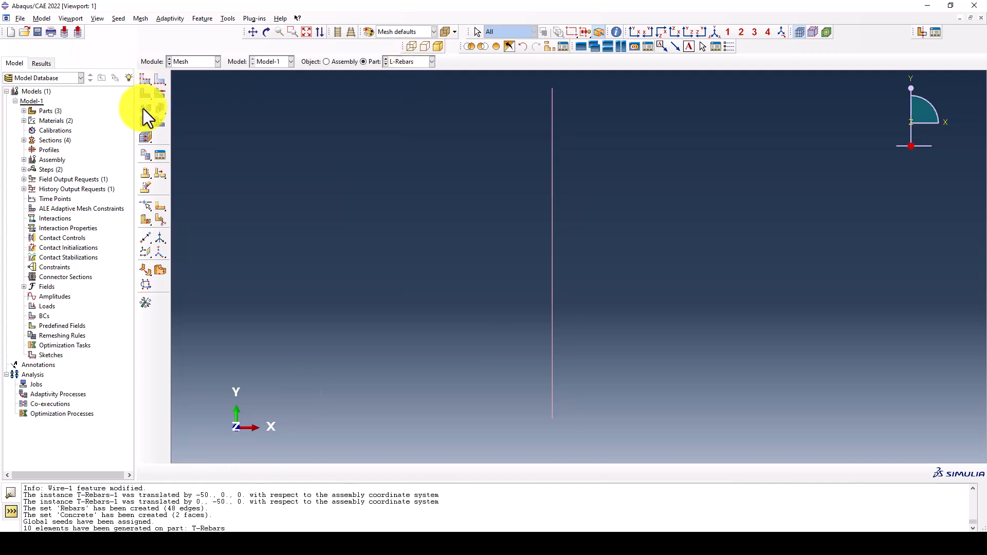
click(145, 121)
click(402, 186)
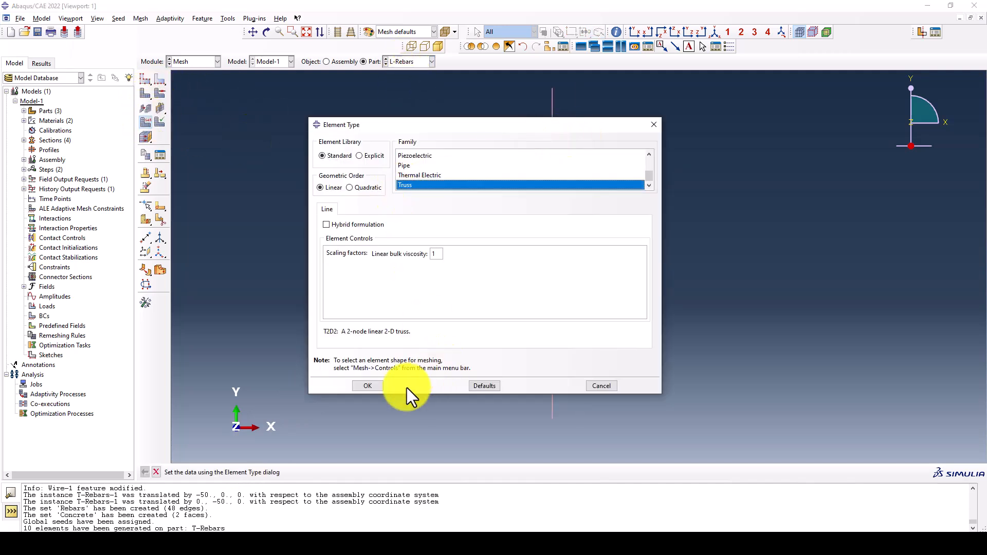
click(366, 387)
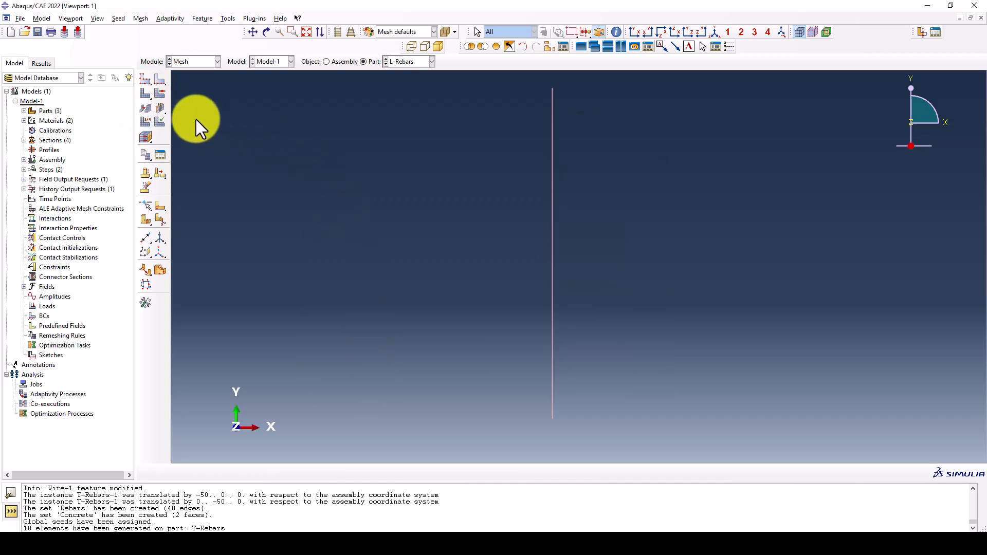
Seed the L-Rebars part with an approximate global size of 140 and mesh it
click(145, 79)
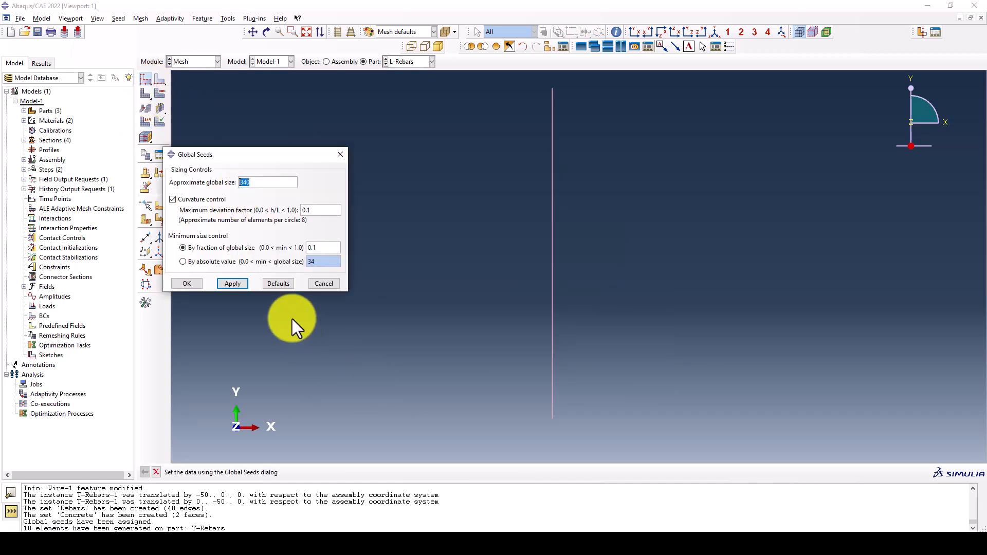
click(187, 280)
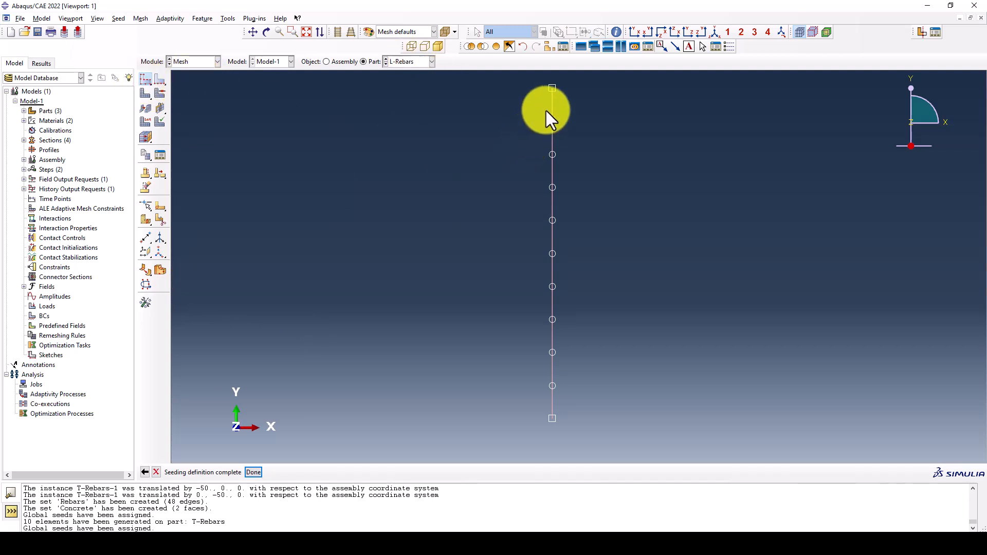
click(143, 80)
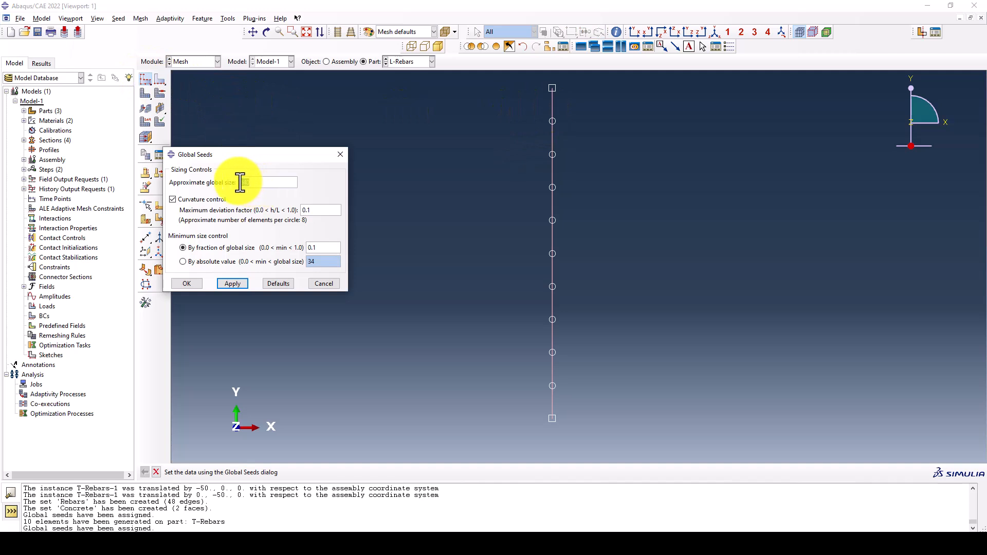
text(40)
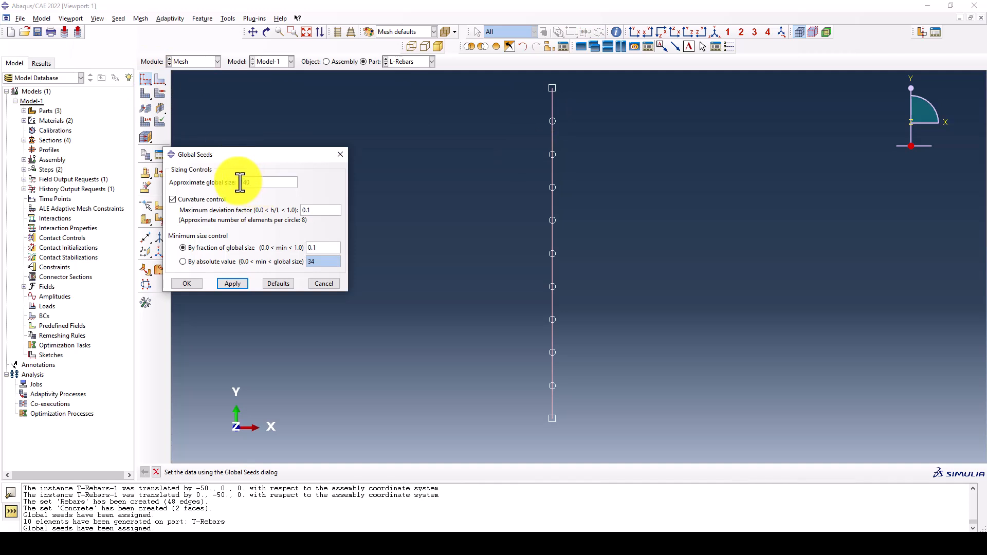
click(232, 283)
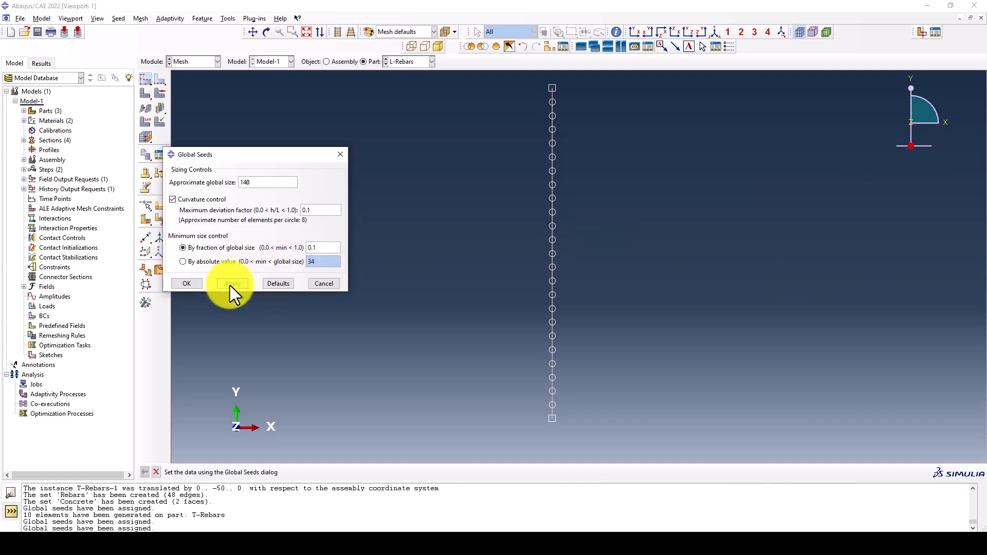
click(201, 283)
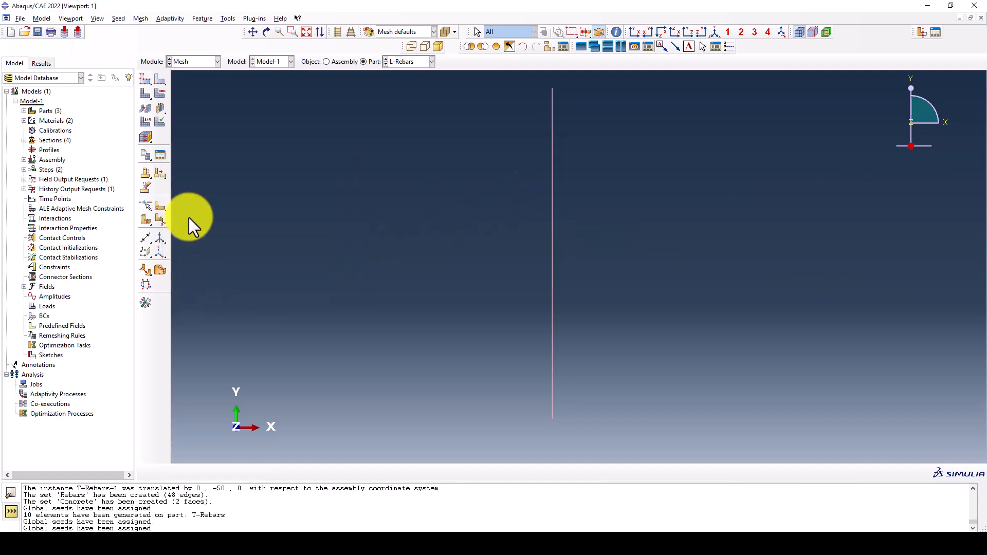
click(142, 103)
click(233, 470)
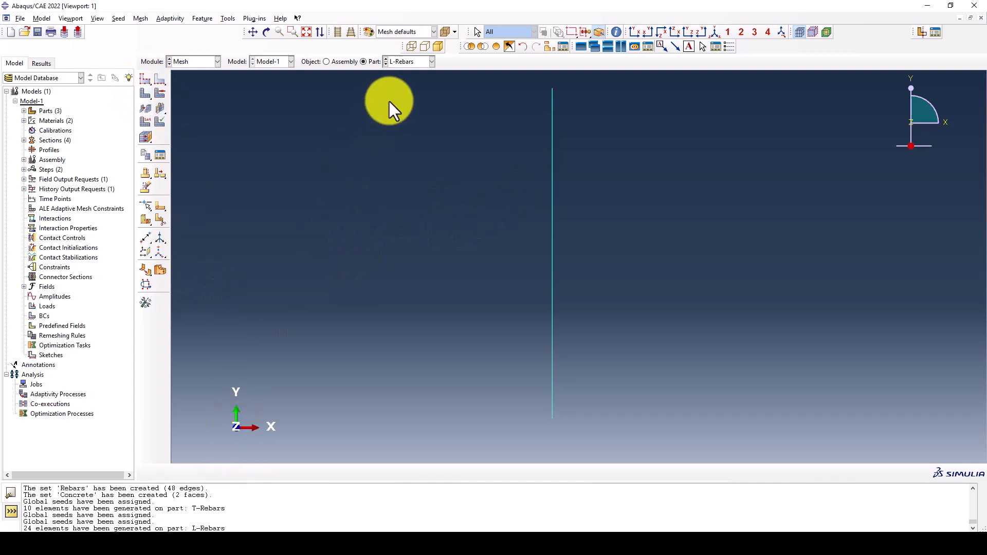
Set the mesh controls of both CShear-Wall faces to Quad elements with the Free technique and Medial axis algorithm
click(401, 61)
click(406, 73)
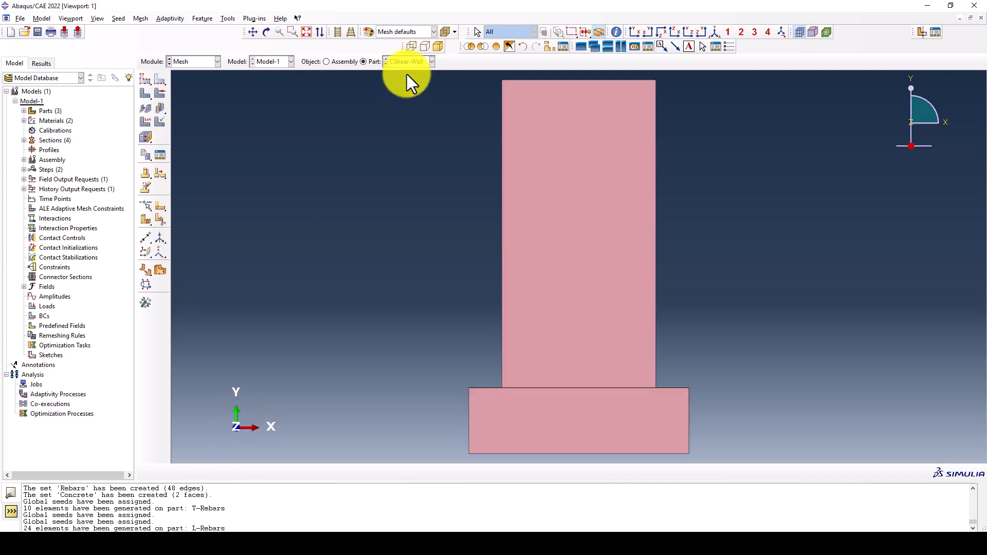
scroll(328, 174, down, 2)
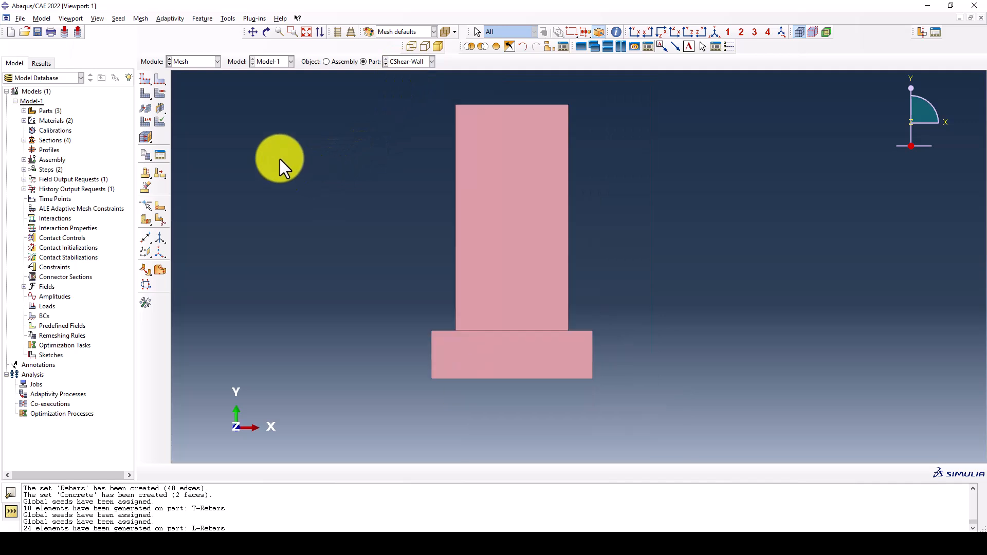
click(154, 89)
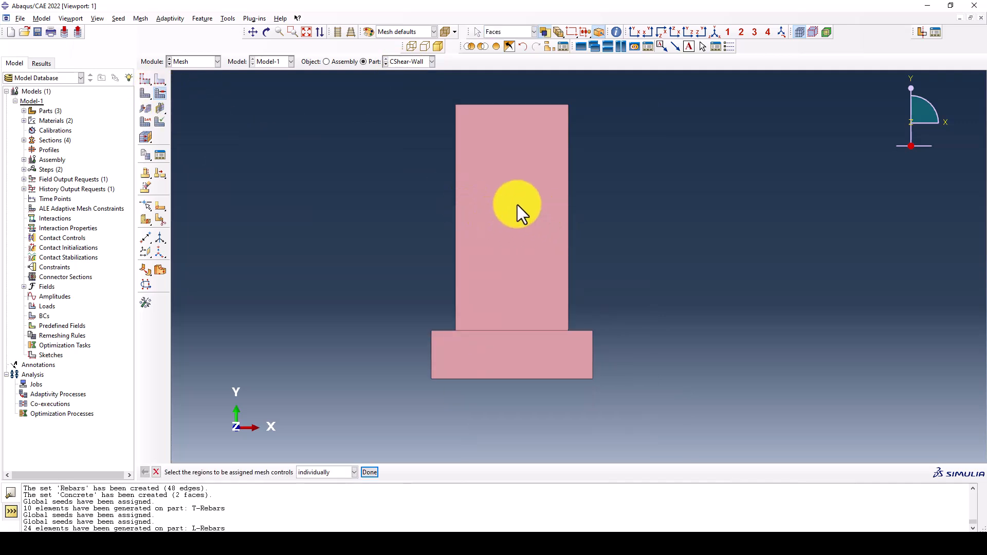
click(480, 230)
shift+click(575, 341)
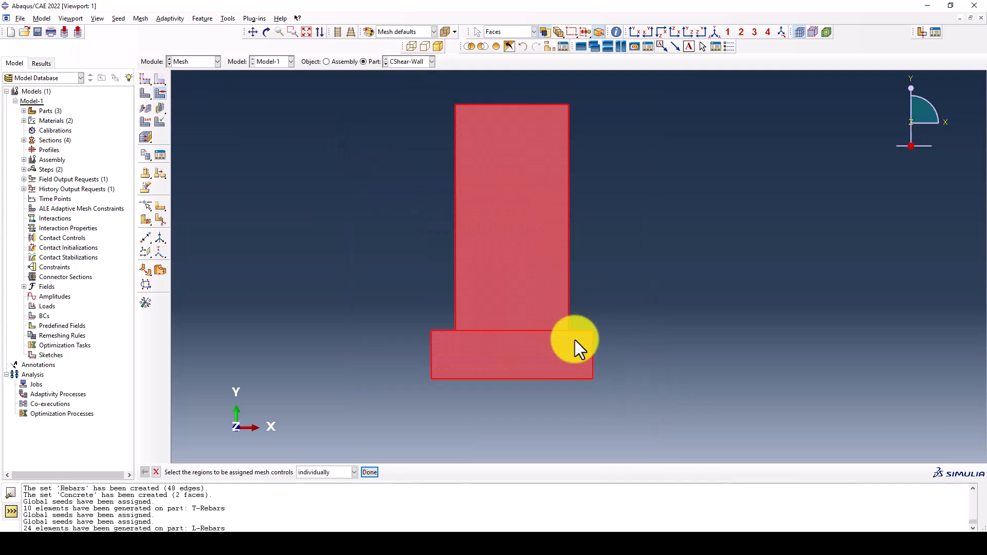
middle_click(489, 286)
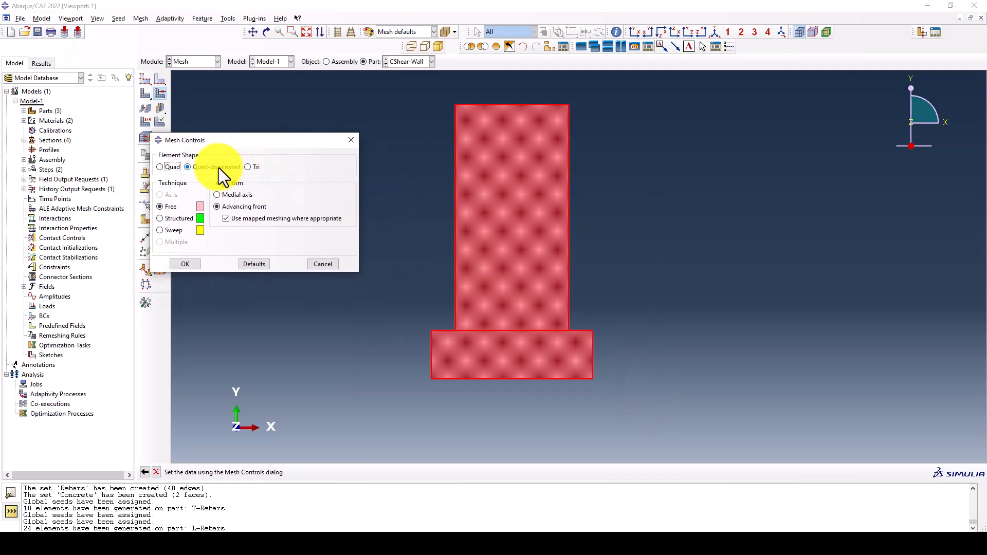
click(173, 167)
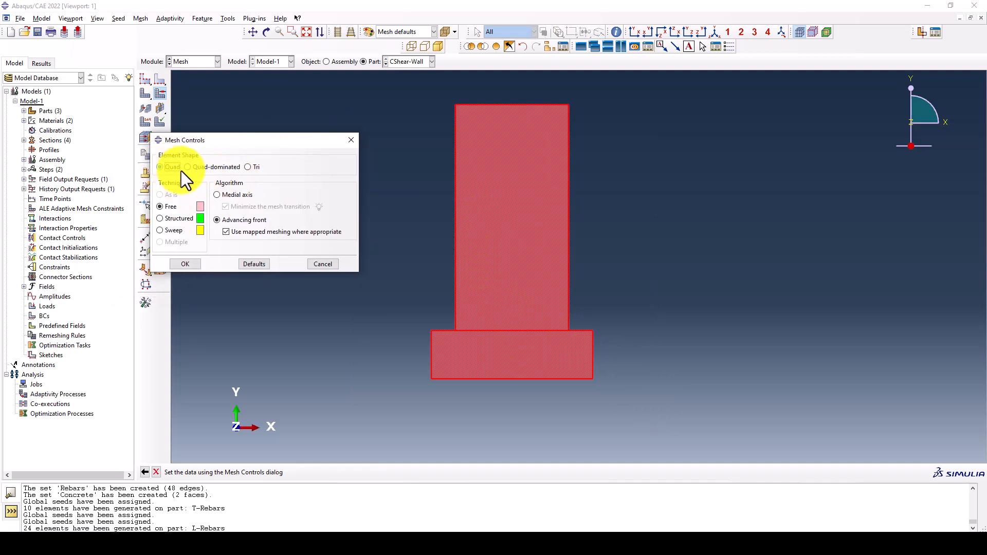
click(221, 194)
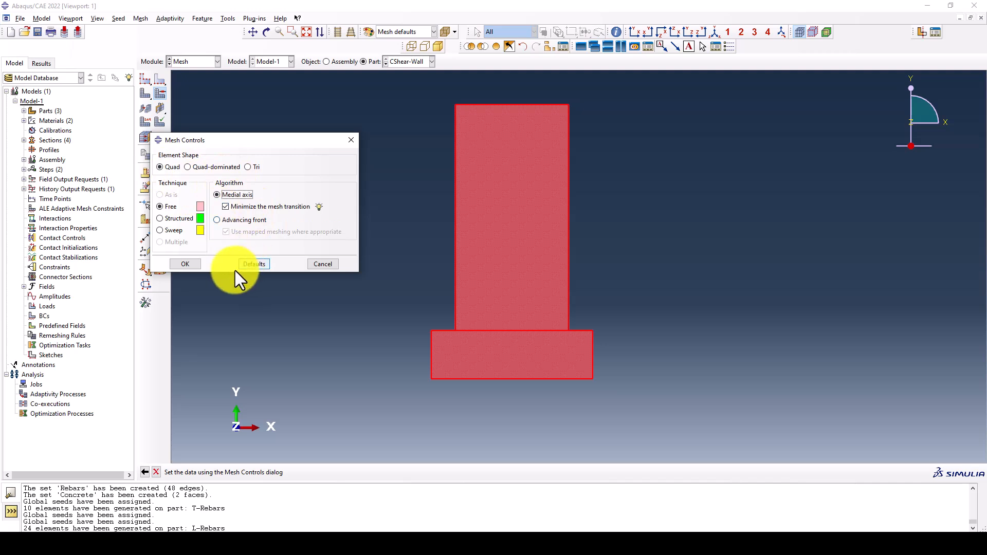
click(185, 264)
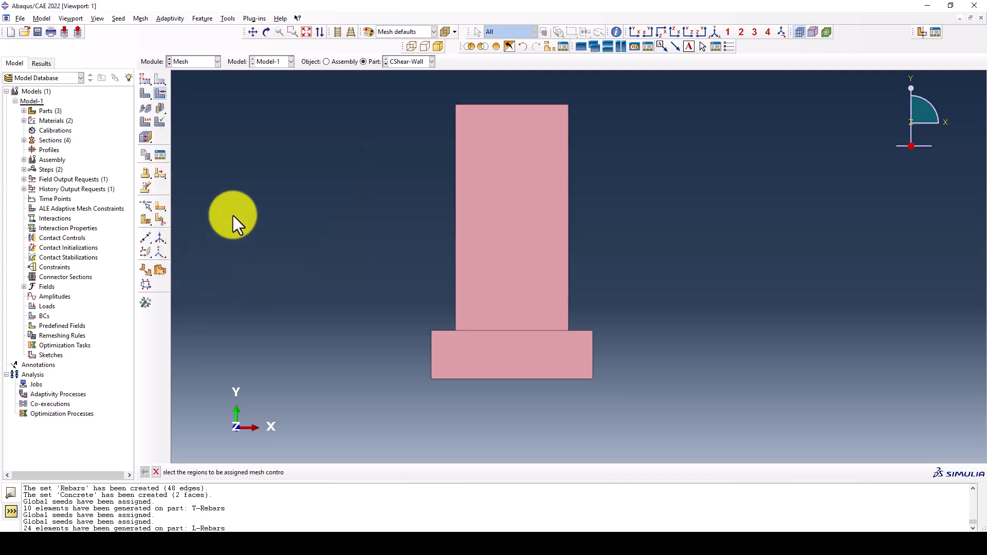
Seed the CShear-Wall part with an approximate global size of 100 and mesh it
click(145, 81)
text(100)
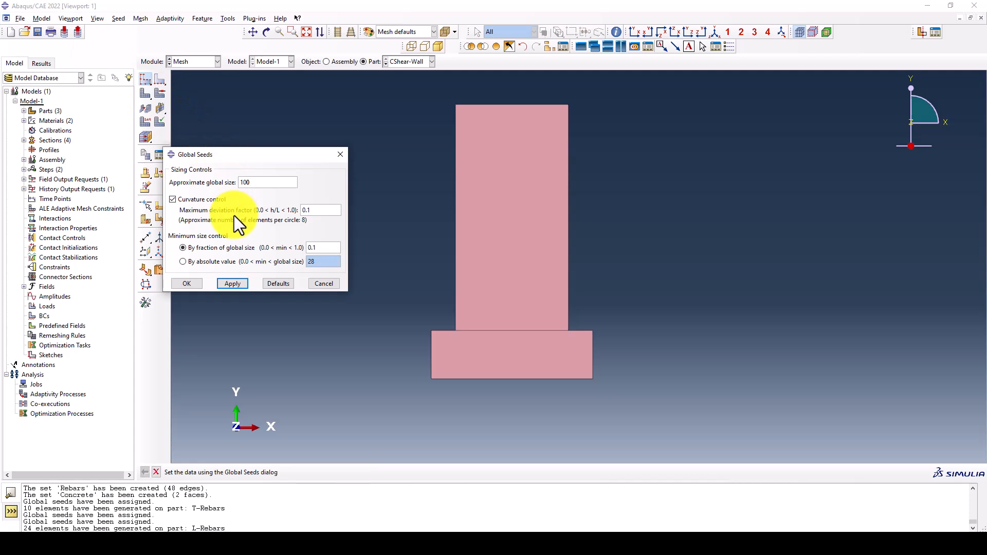
double_click(244, 183)
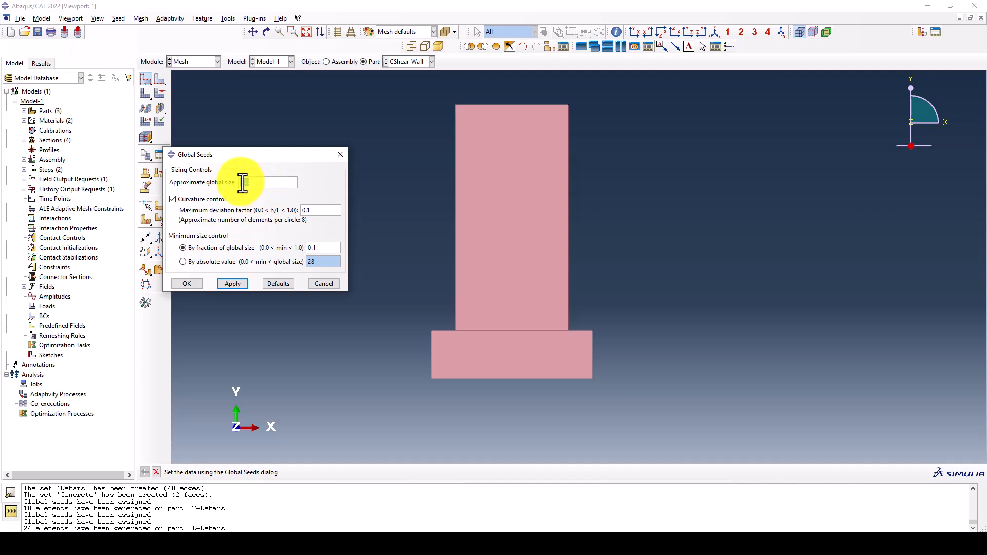
click(237, 284)
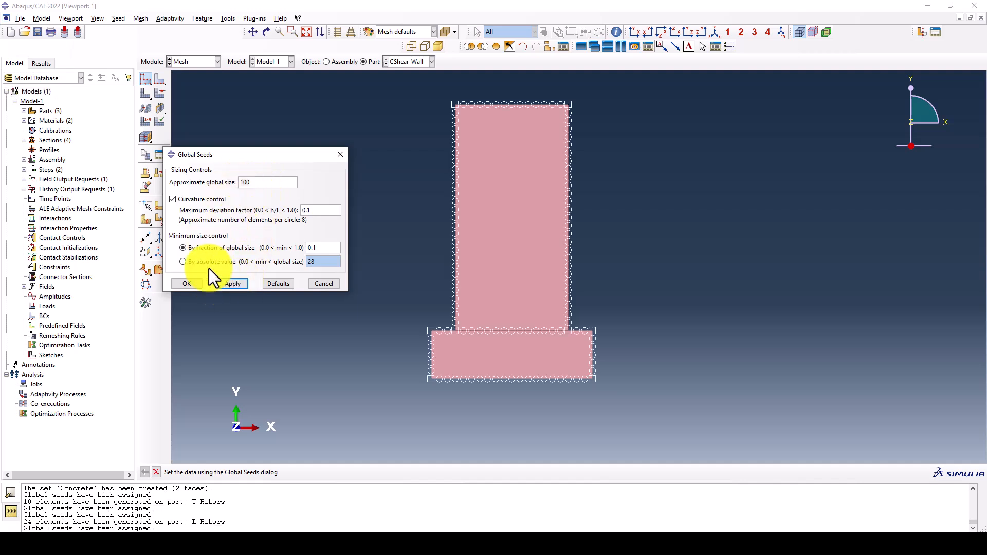
click(188, 285)
click(143, 93)
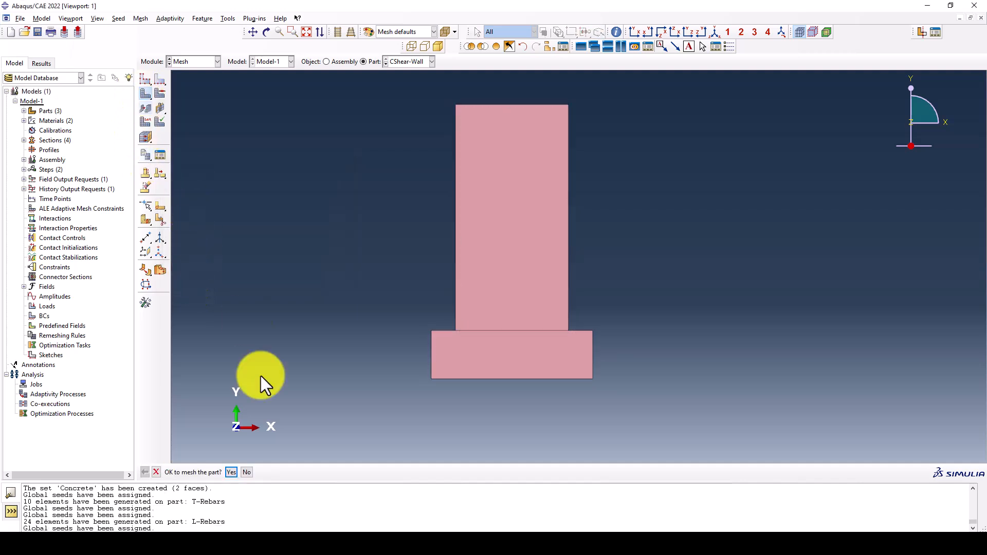
middle_click(445, 264)
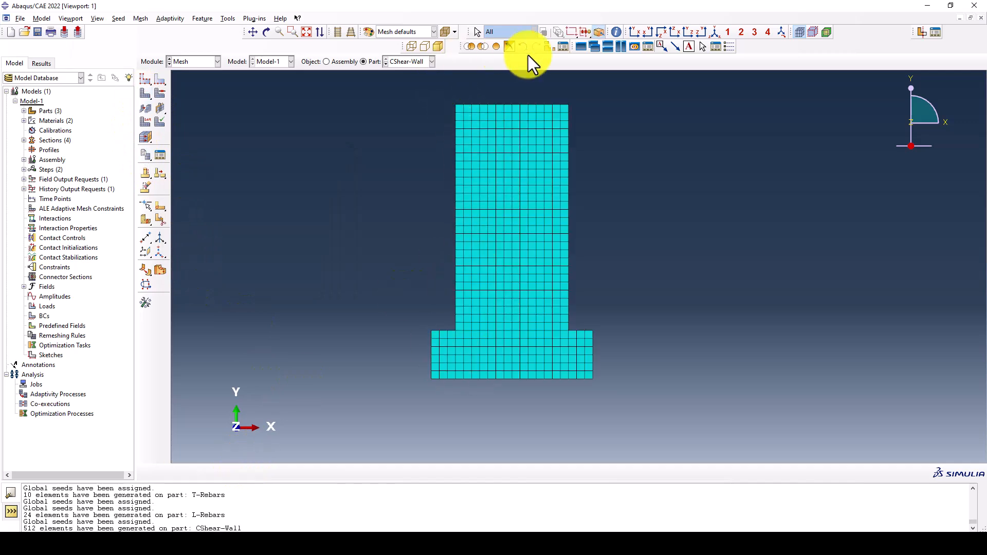
Create an assembly node set named Displacement from the node at the wall's top-left corner
click(339, 63)
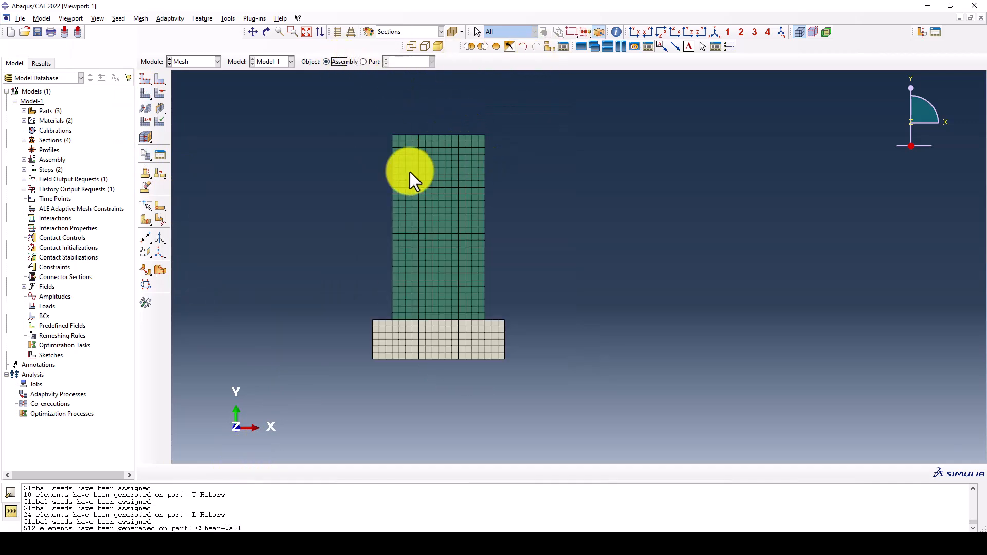
click(228, 19)
mouse_move(235, 40)
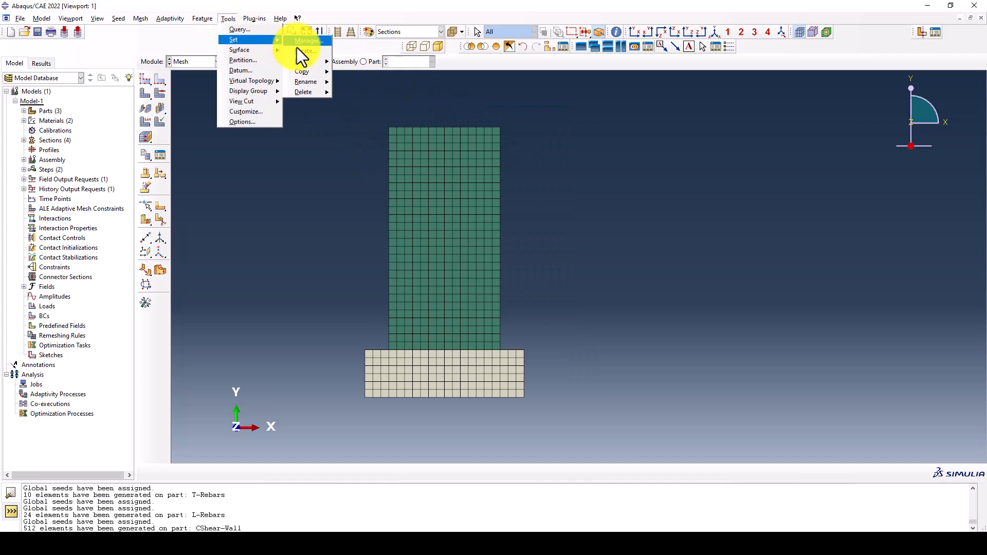
click(297, 50)
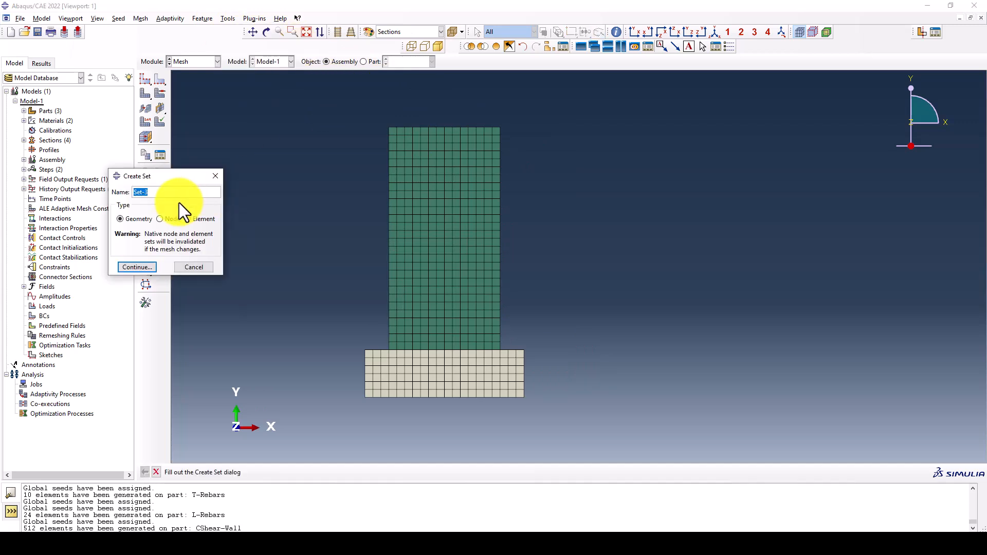
text(Displacement)
click(161, 219)
click(137, 267)
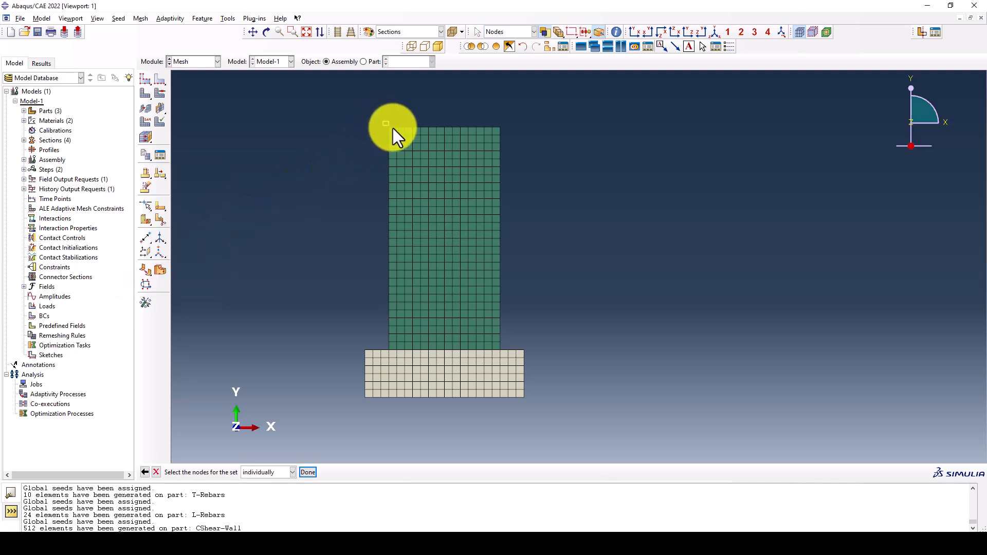
middle_click(353, 144)
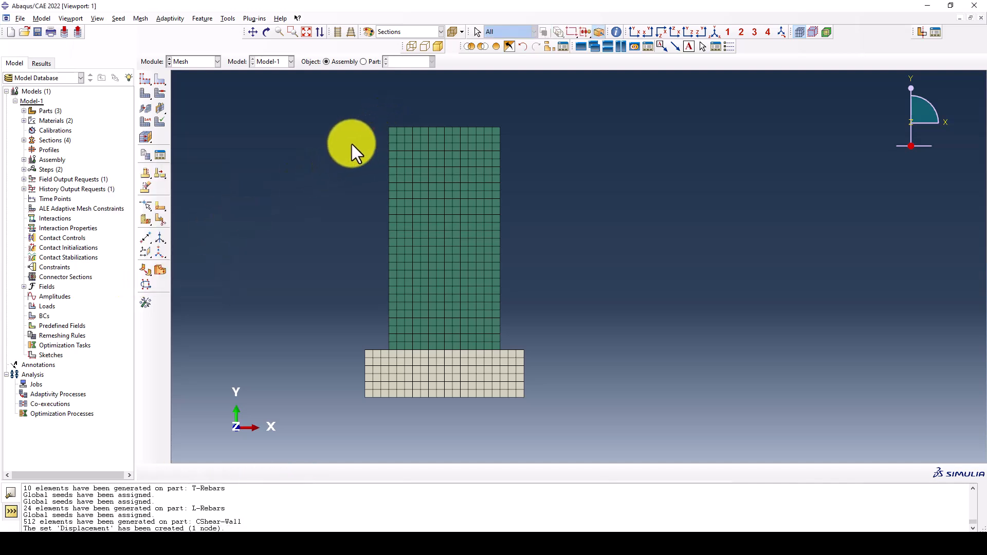
Reopen the Displacement set to check its corner node selection and accept it
click(225, 18)
mouse_move(239, 39)
mouse_move(305, 61)
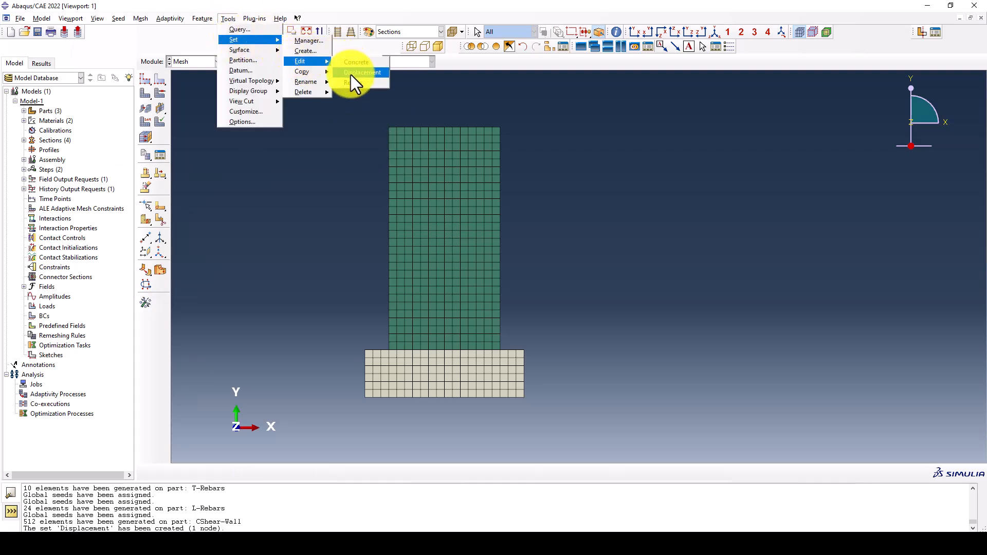
click(363, 72)
scroll(389, 127, up, 2)
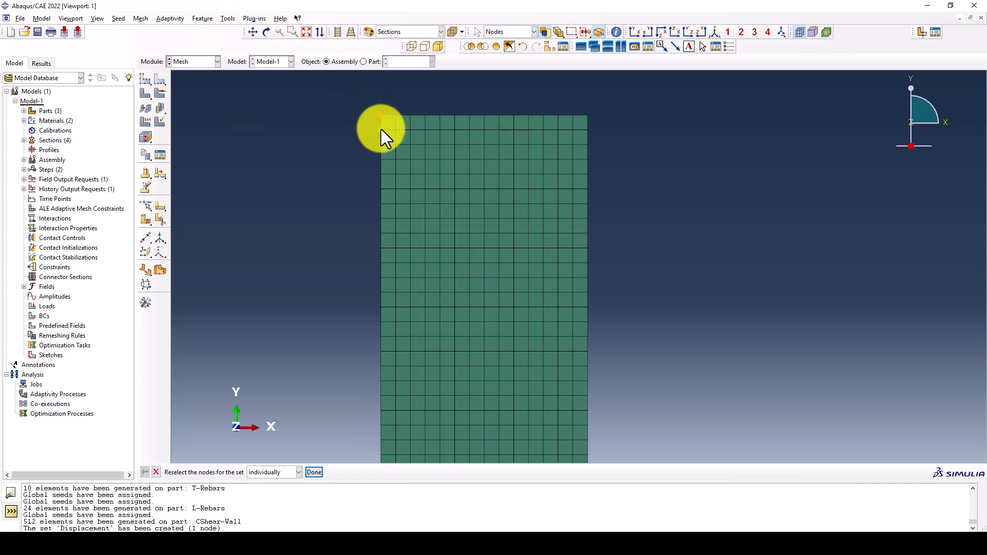
middle_click(328, 128)
scroll(328, 128, down, 2)
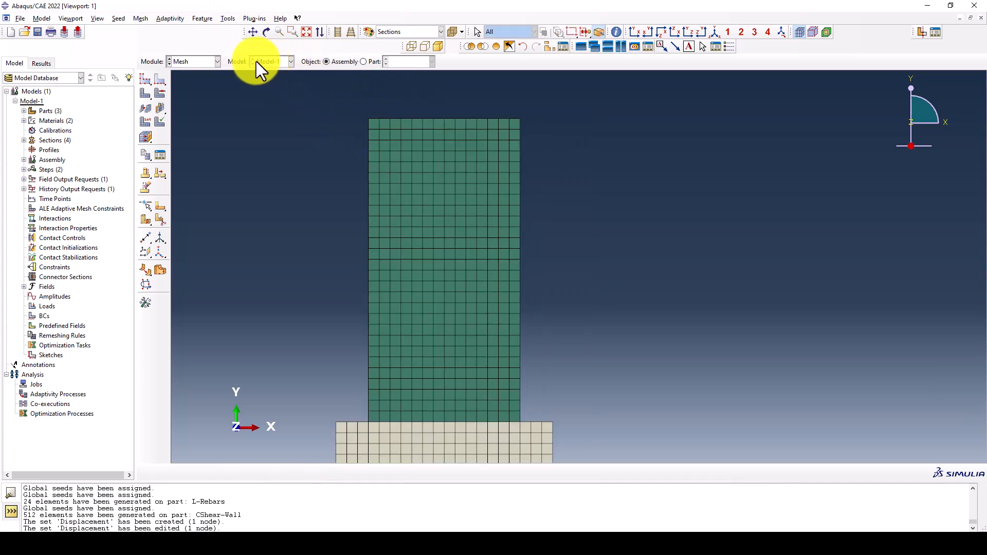
Edit the H-Output-1 history output request in the NSA step so its domain is the Displacement set
click(198, 63)
click(186, 100)
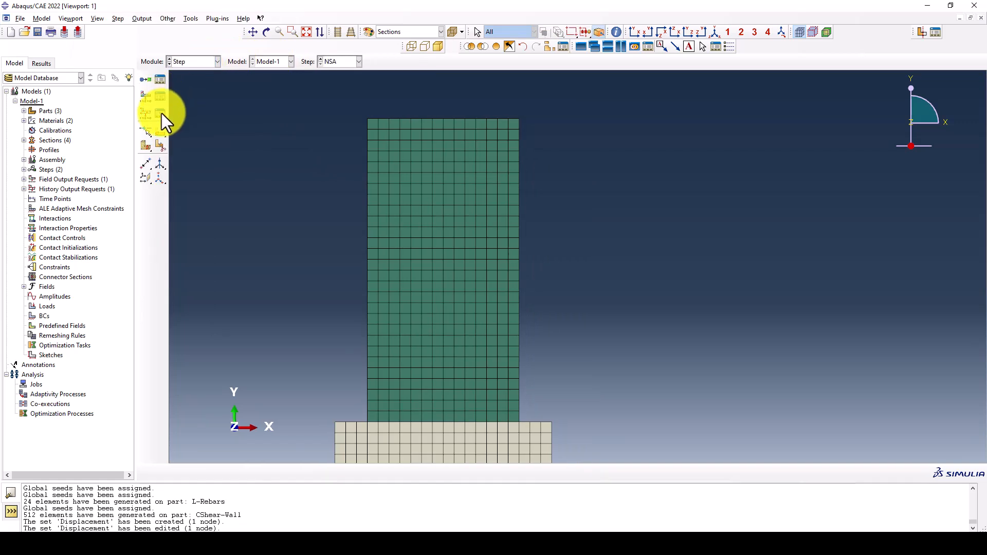
click(160, 113)
click(342, 128)
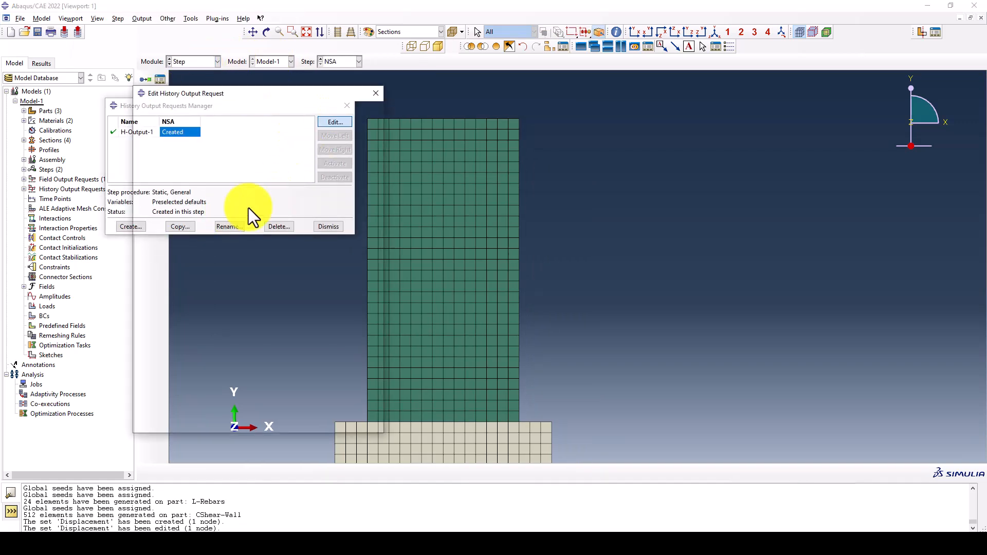
scroll(626, 223, down, 2)
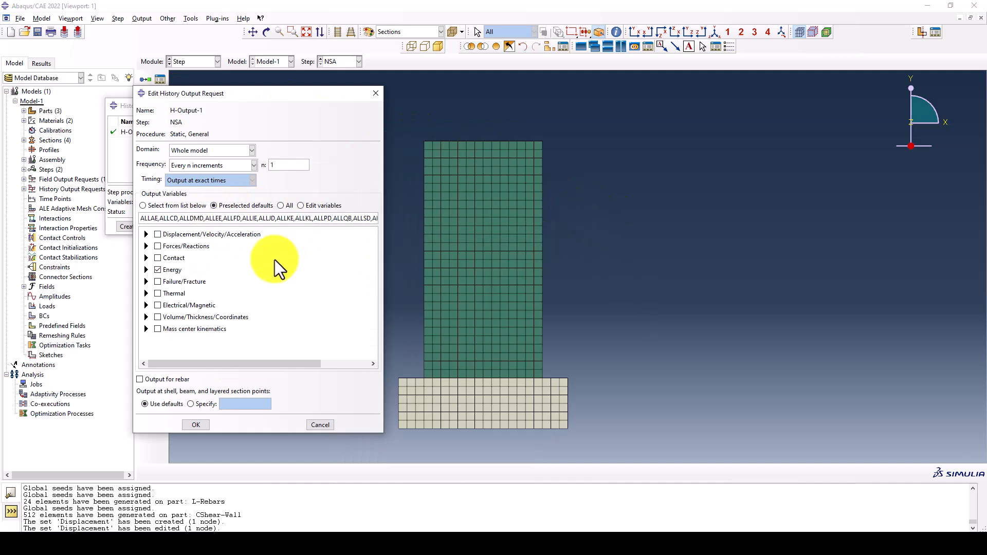
click(211, 150)
click(205, 171)
click(276, 150)
click(284, 170)
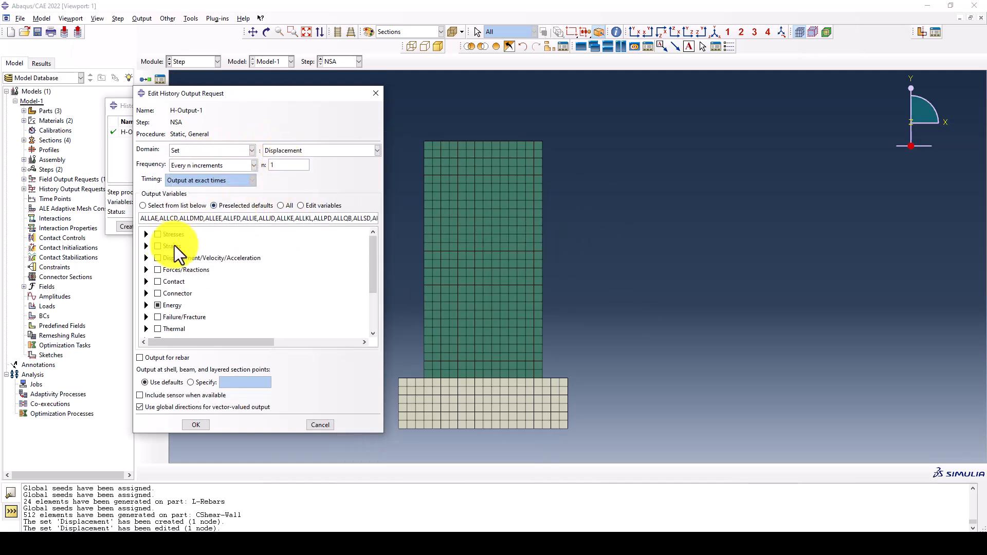
Replace the preselected energy variables of H-Output-1 with reaction force RF2 and displacement U2, and accept the request
click(157, 306)
click(146, 270)
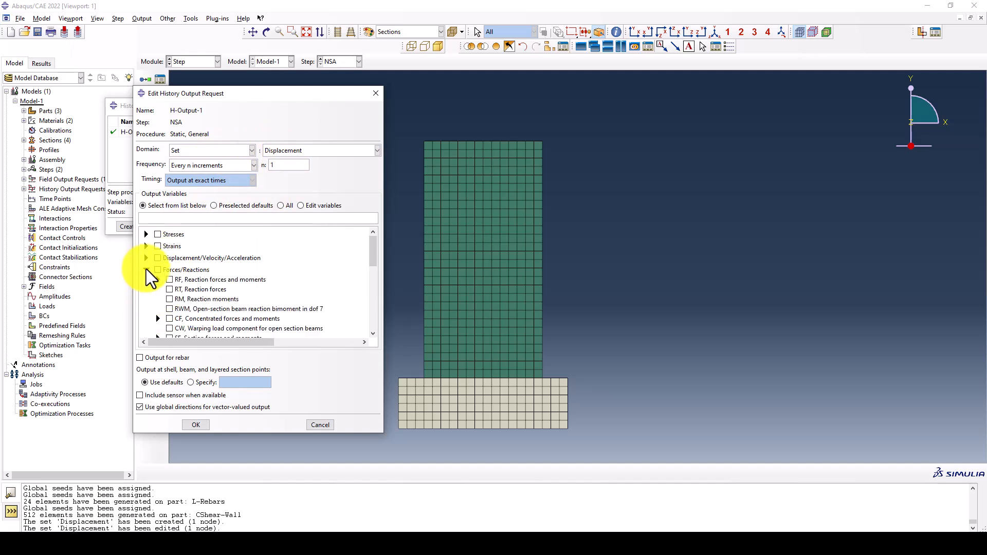
click(158, 279)
click(181, 298)
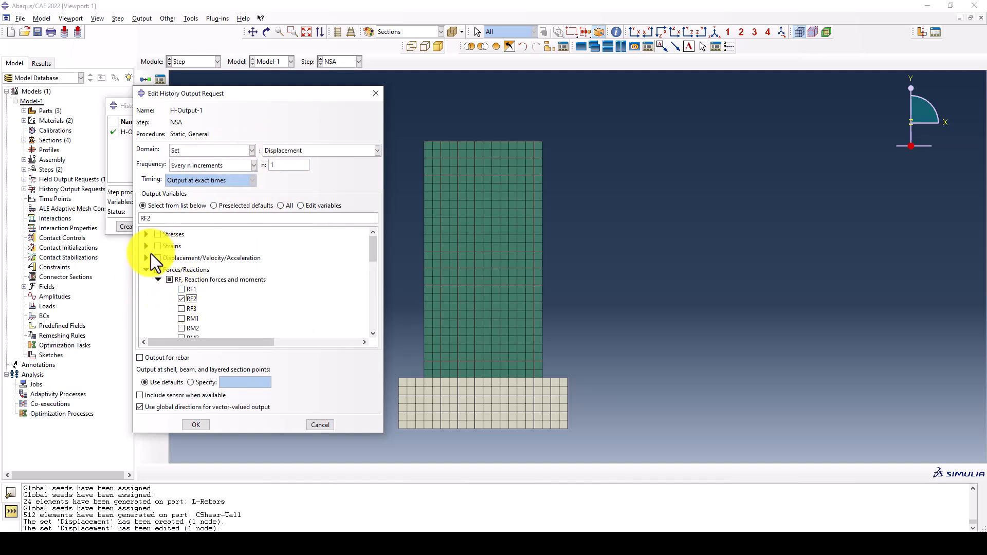
click(147, 258)
click(158, 268)
click(181, 287)
click(203, 429)
Reopen the H-Output-1 request to check its domain and output variables, and close the history output manager
click(329, 122)
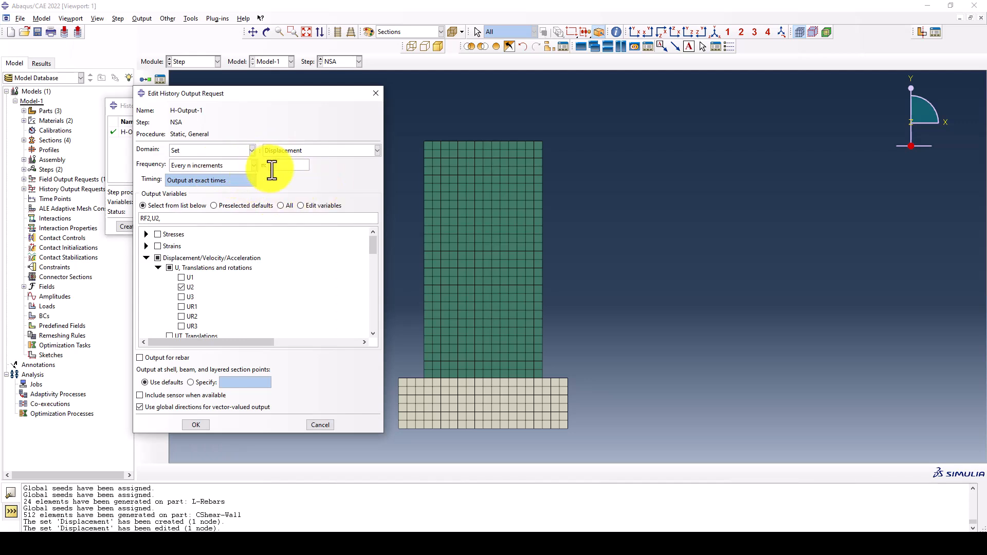
click(204, 422)
click(329, 223)
Create an embedded region constraint with the Rebars set as embedded region and the Concrete set as host, keeping the default tolerances
click(195, 63)
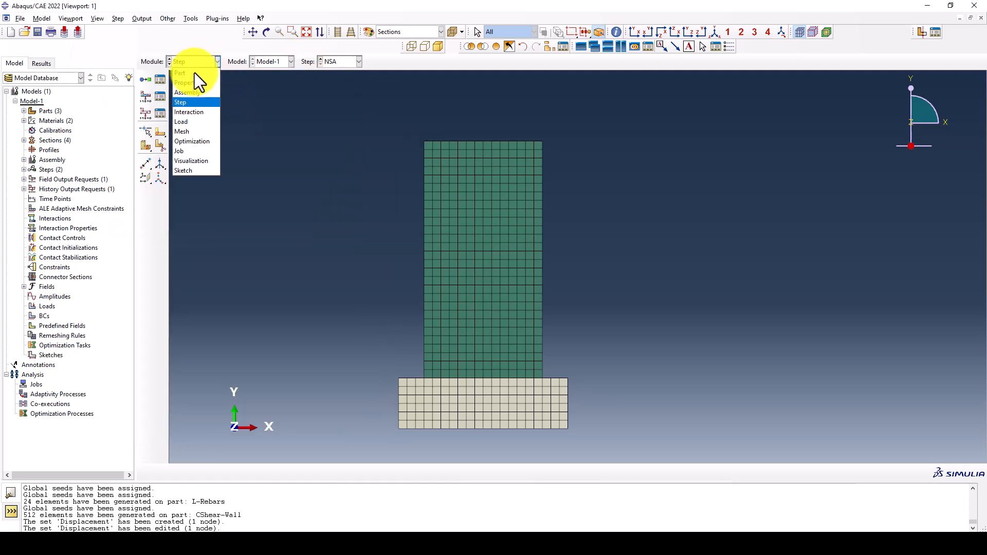
click(203, 113)
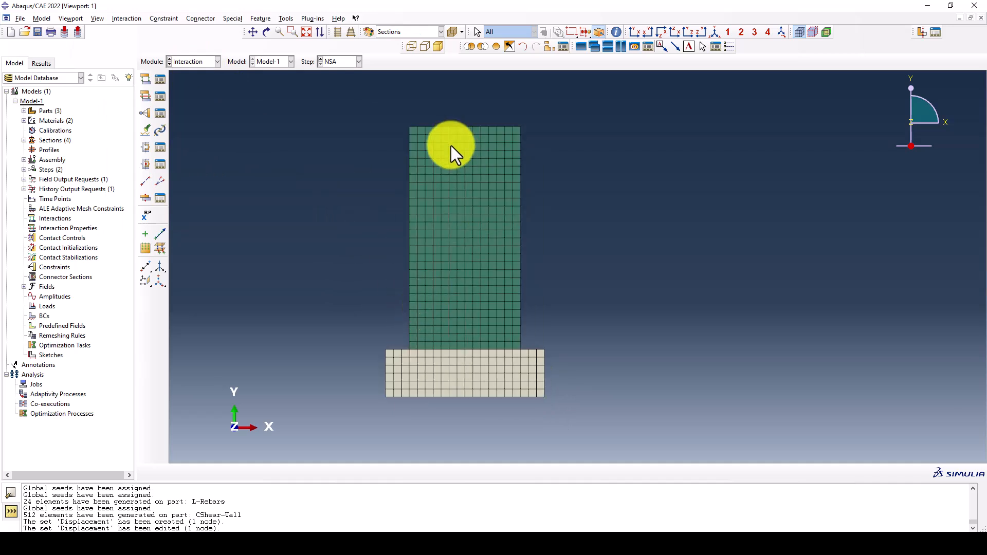
click(145, 116)
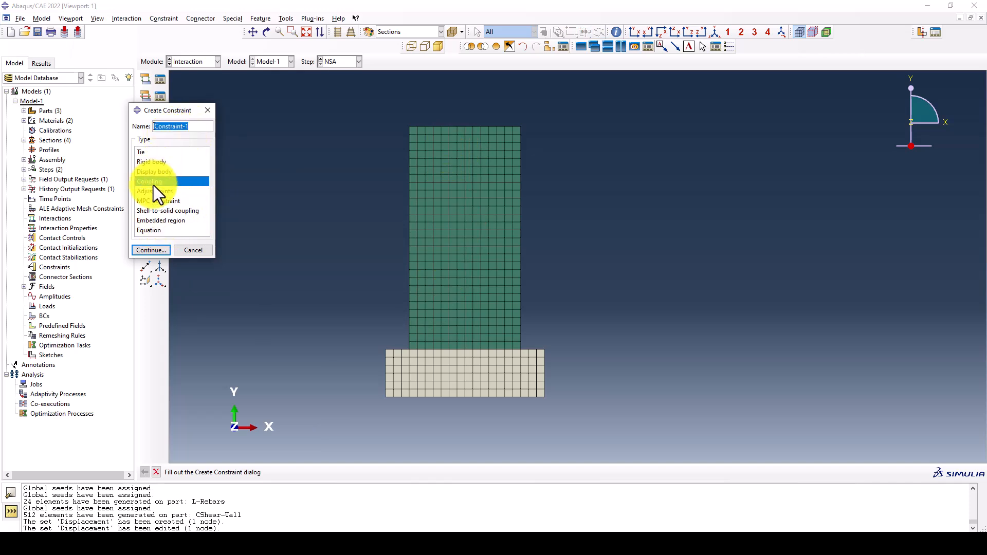
click(165, 221)
click(167, 250)
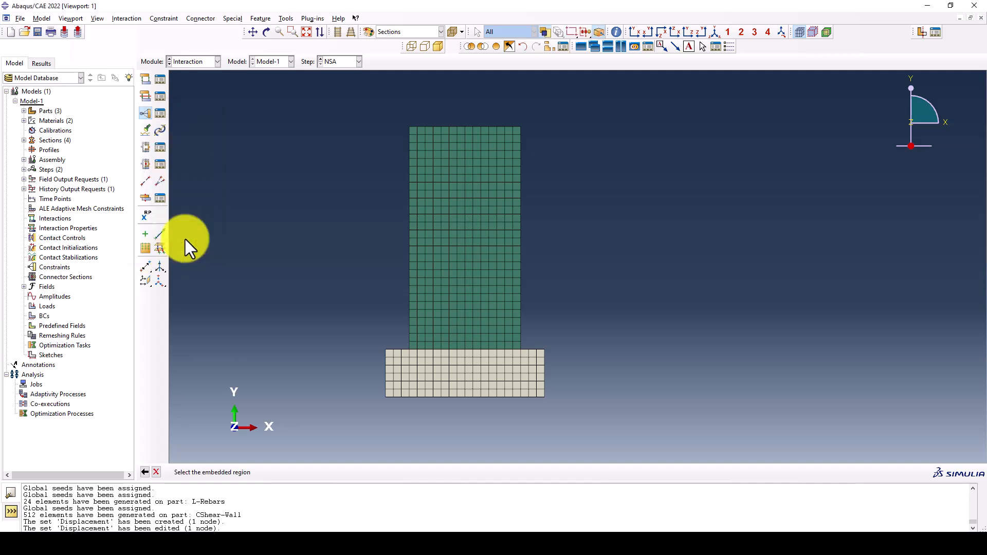
click(910, 472)
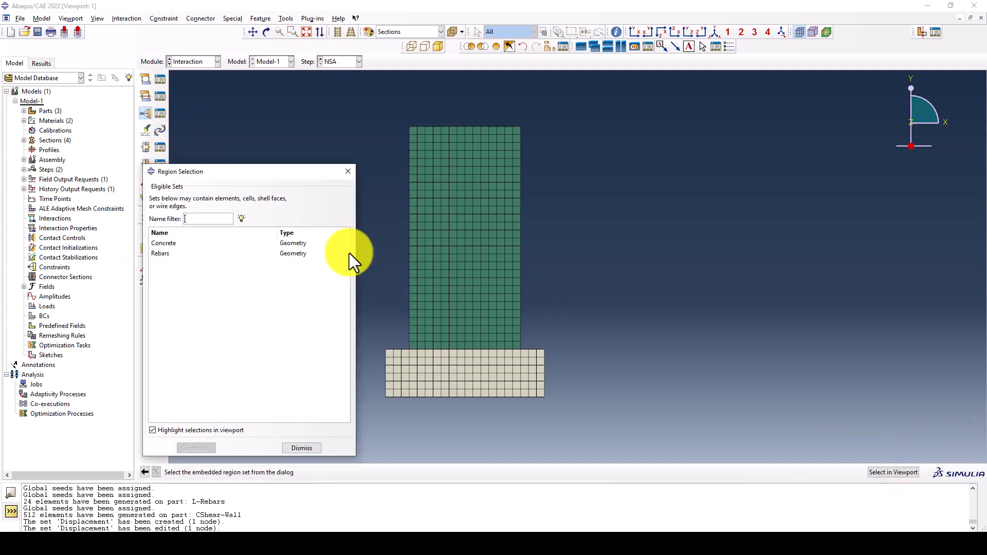
click(180, 254)
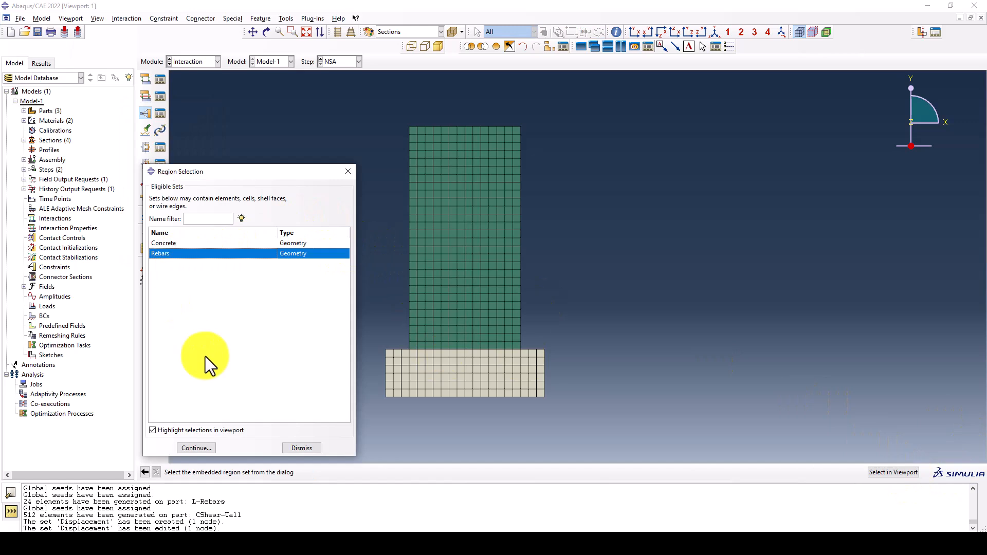
click(200, 448)
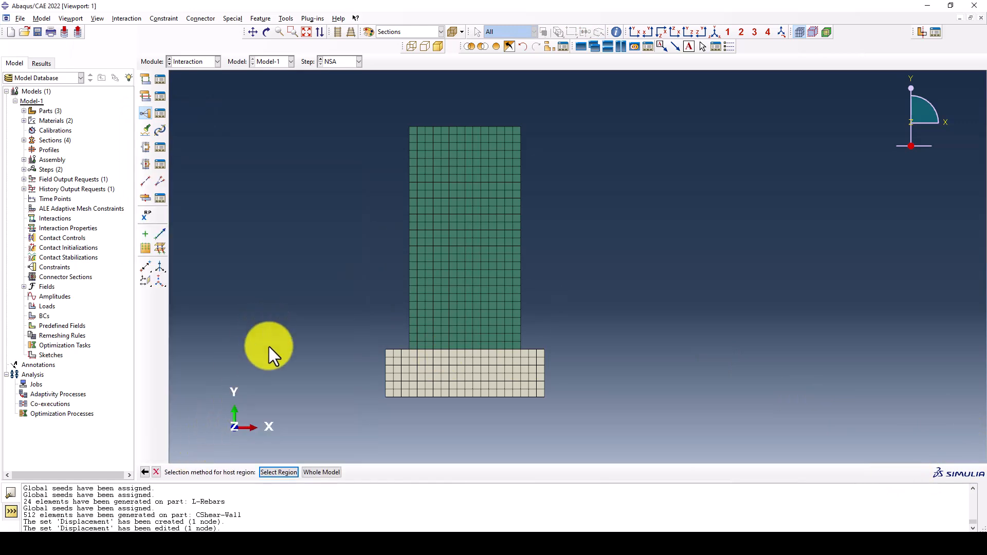
click(281, 471)
click(176, 246)
click(201, 447)
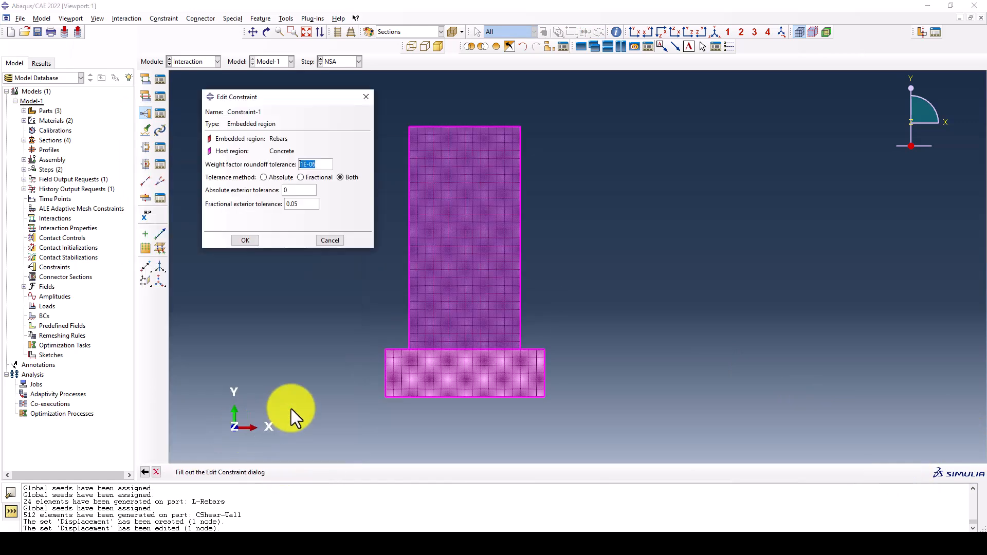
click(246, 240)
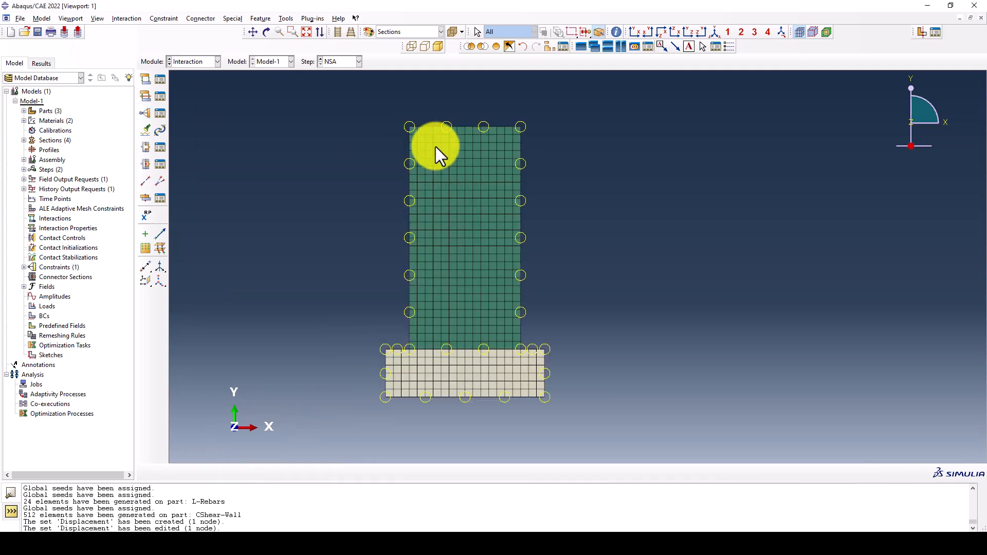
Switch to the Load module to define loads and boundary conditions on the shear wall
click(186, 61)
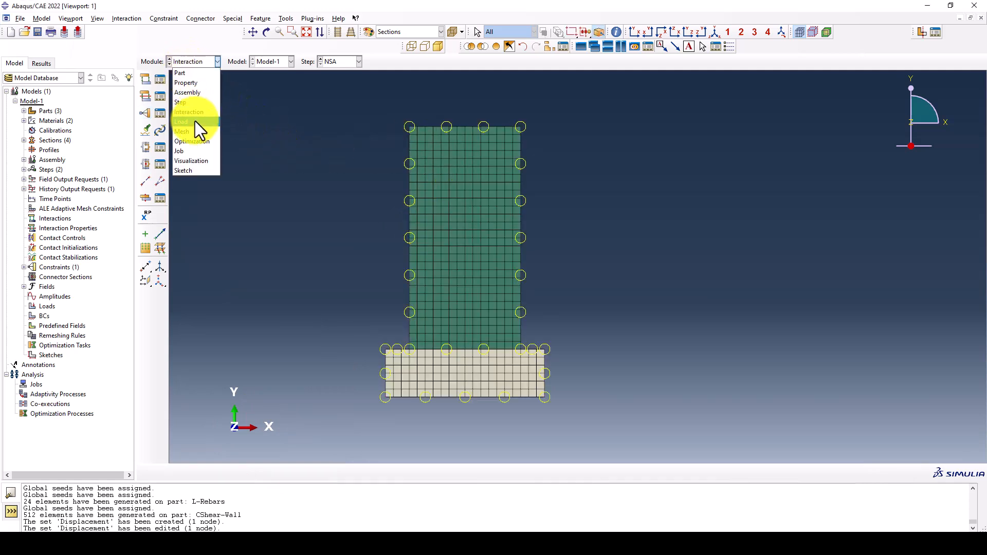
click(197, 123)
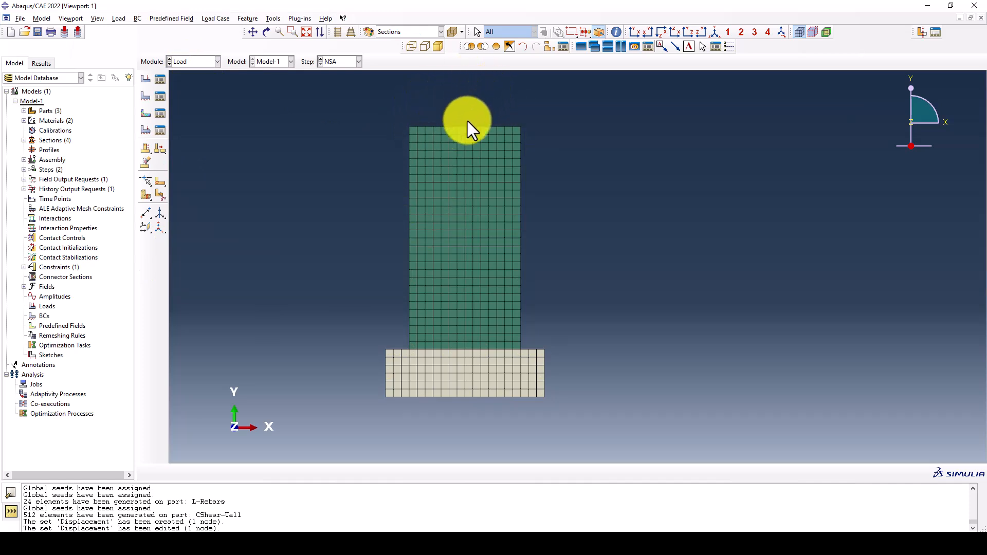
scroll(335, 134, up, 1)
scroll(376, 134, down, 2)
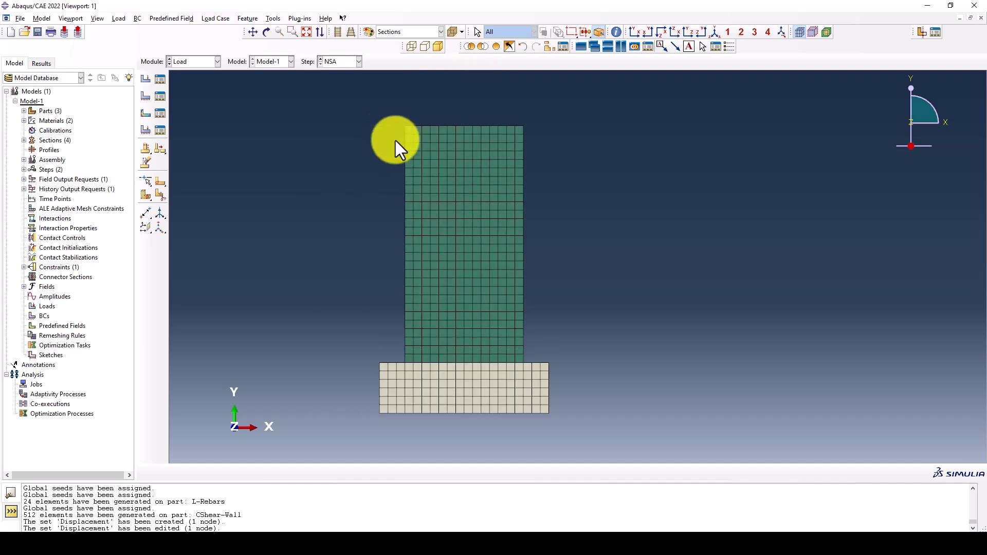
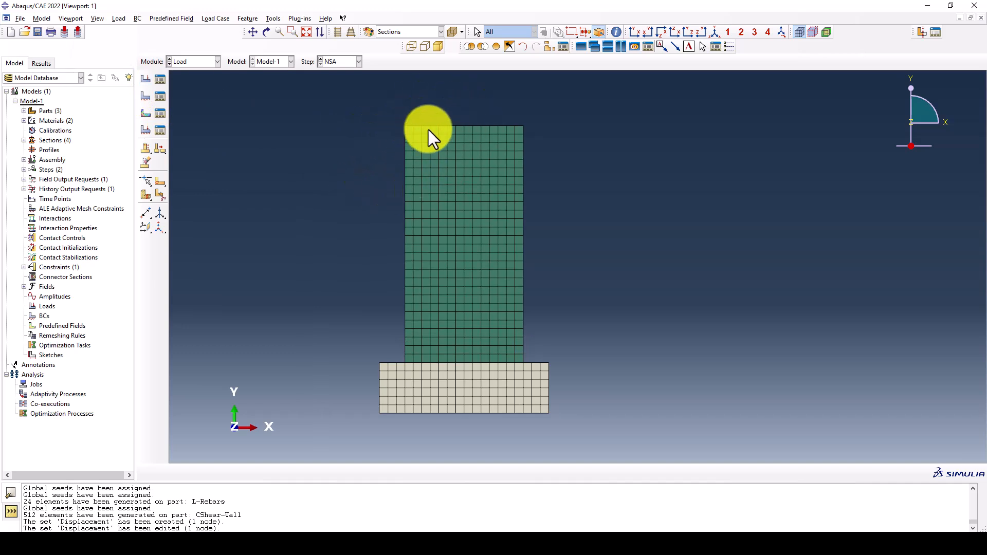
scroll(482, 118, down, 1)
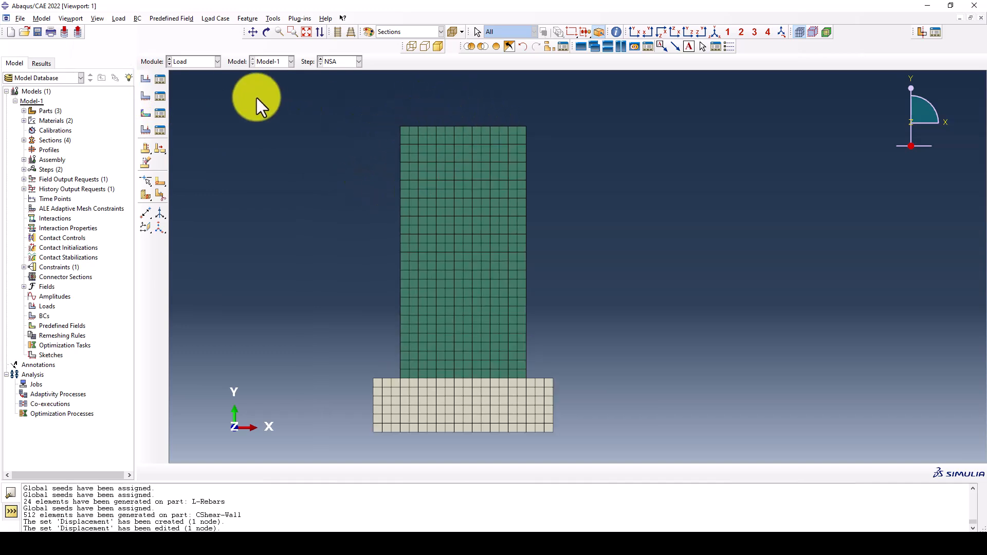
click(145, 96)
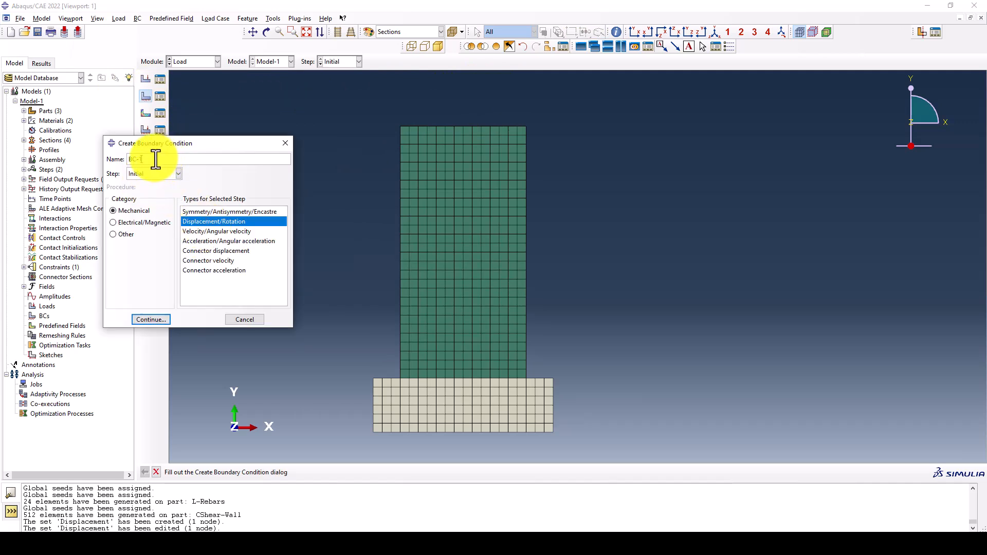
click(152, 320)
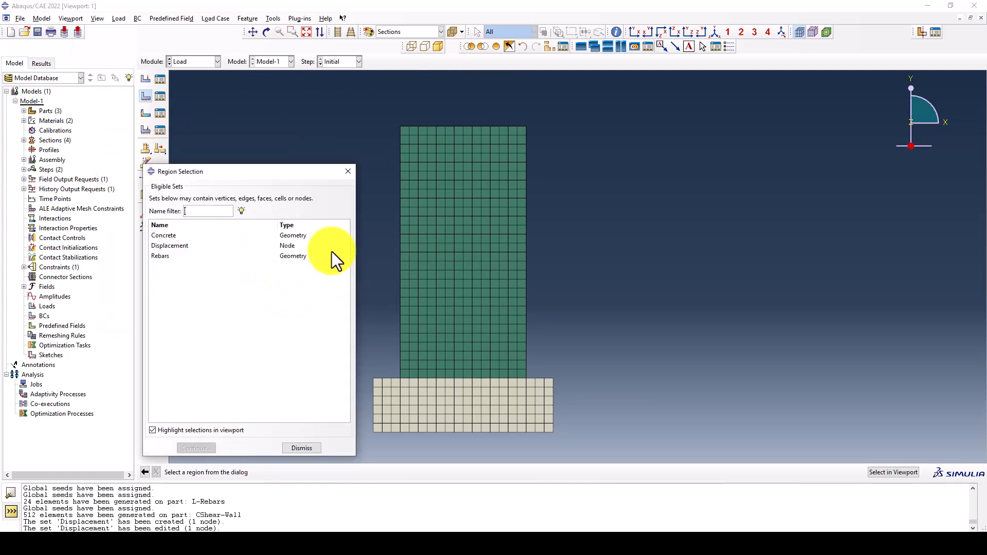
scroll(491, 156, down, 3)
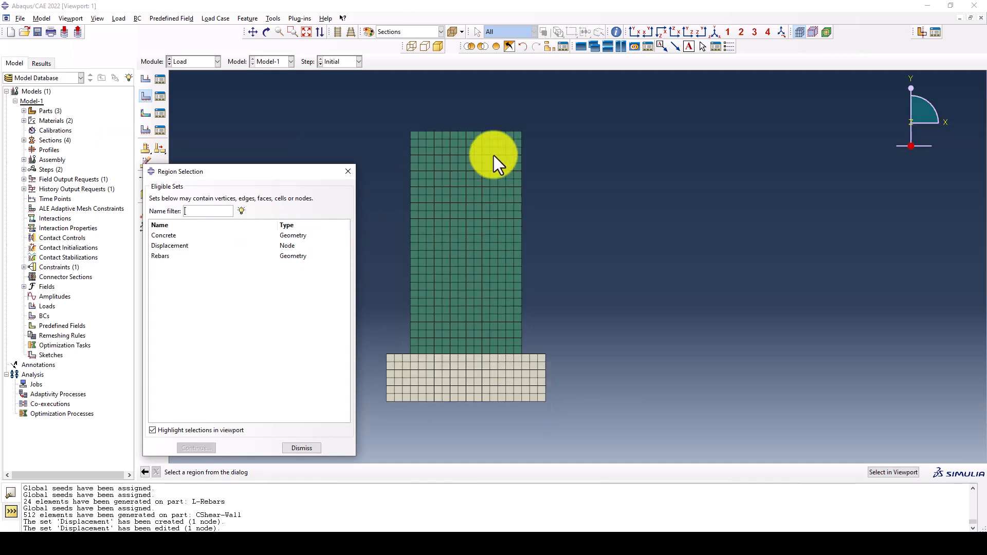
click(349, 174)
scroll(442, 354, up, 3)
drag(377, 358, 620, 381)
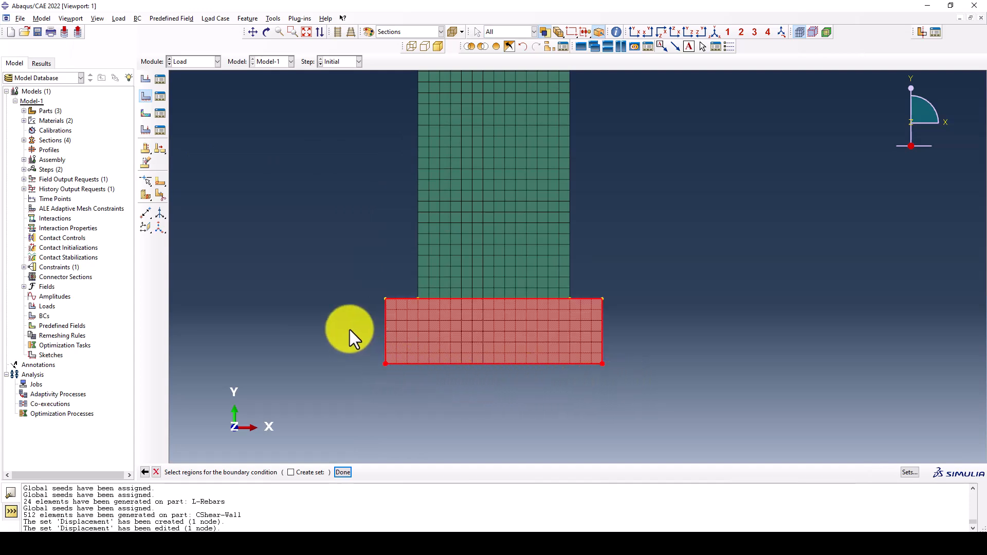
click(348, 298)
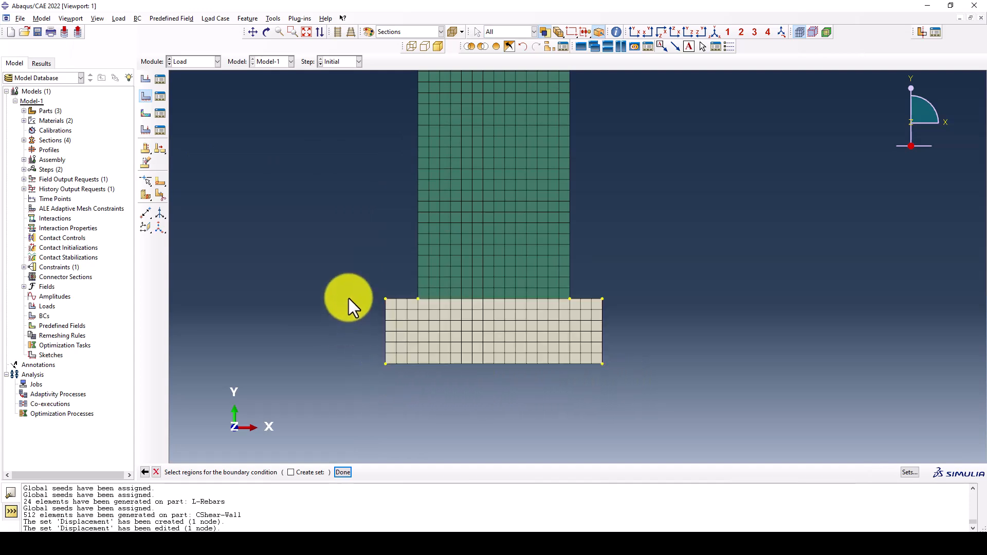
Create a node set named Fixed from the nodes along the bottom edge of the foundation
click(274, 19)
mouse_move(309, 49)
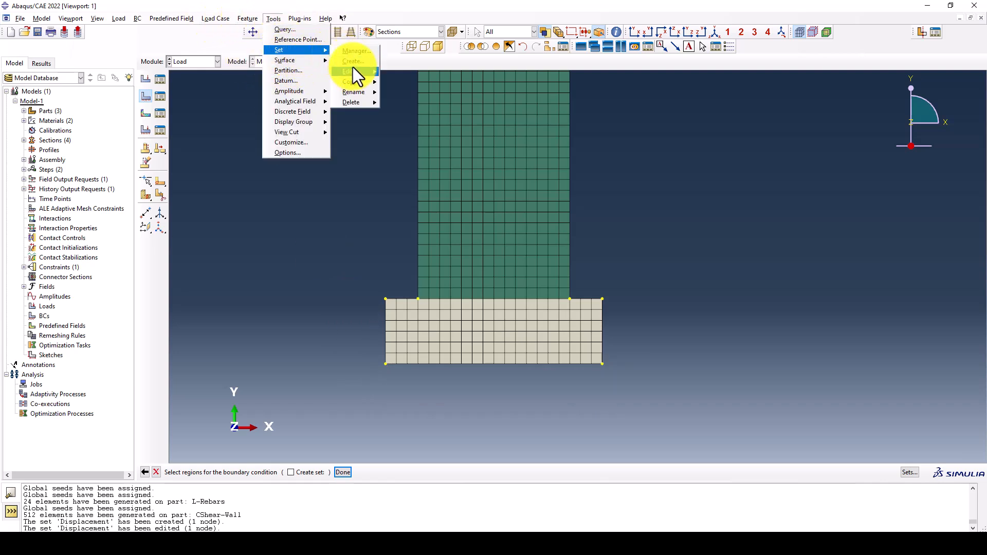
click(354, 61)
click(163, 219)
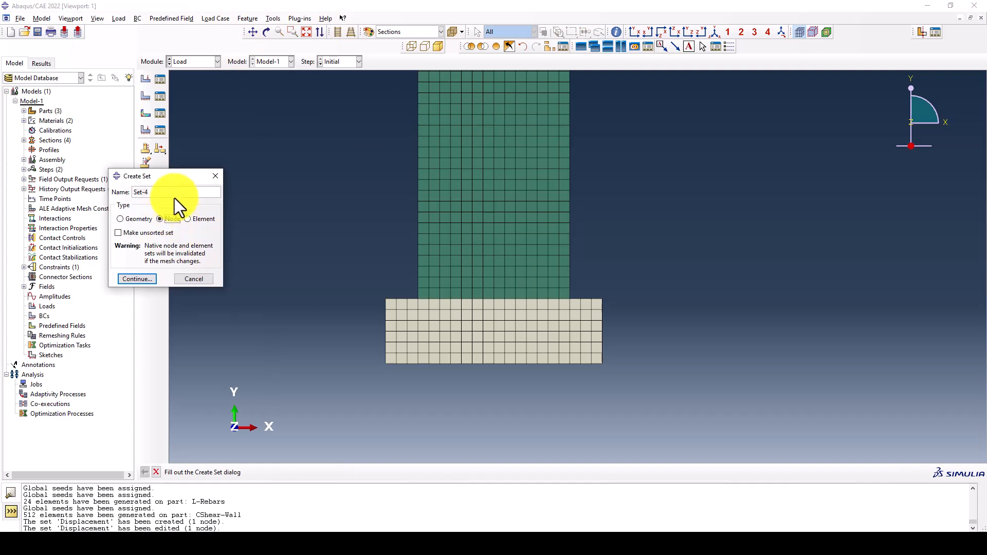
text(Fixed)
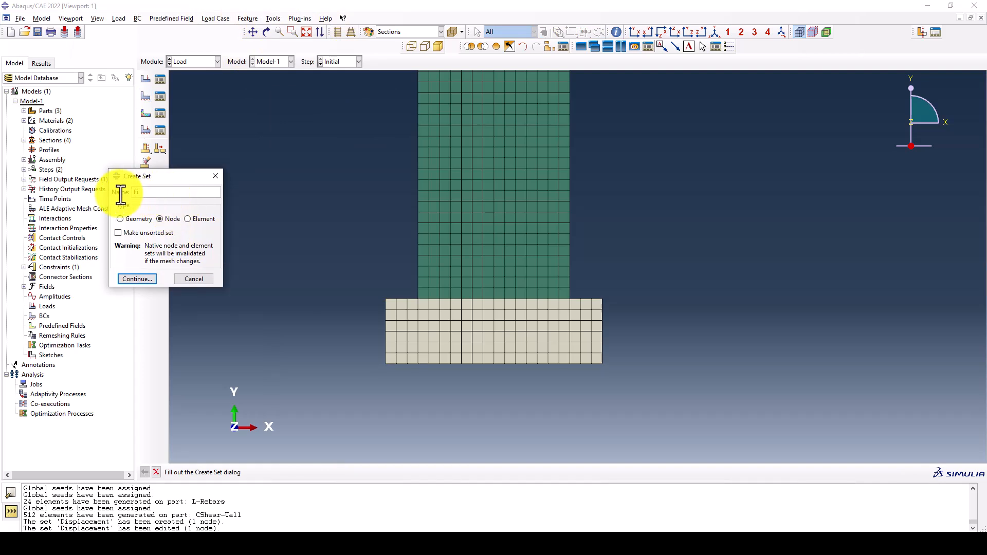
click(143, 278)
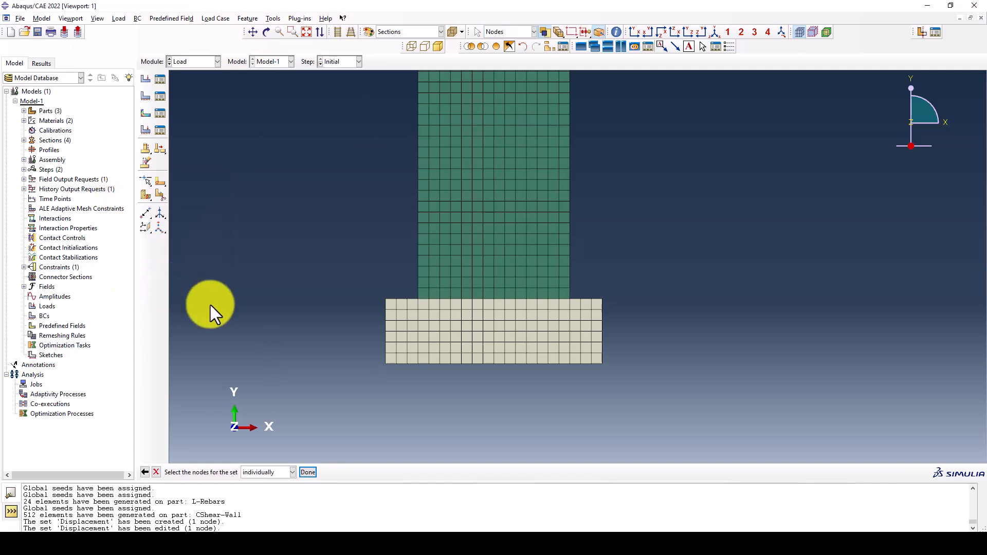
drag(375, 360, 623, 378)
middle_click(403, 373)
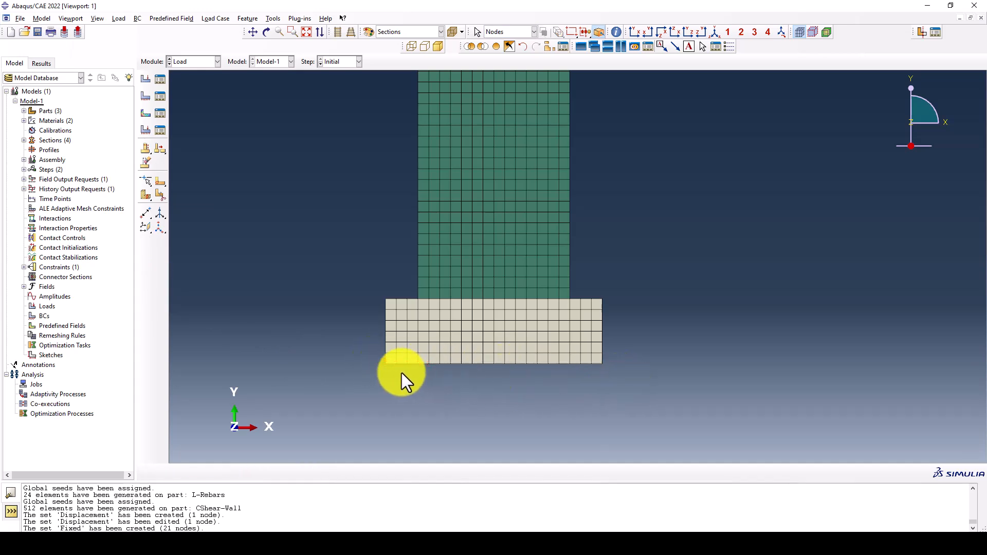
Create a displacement/rotation boundary condition in the Initial step on the Fixed set, restraining U1 and U2
click(160, 96)
click(74, 349)
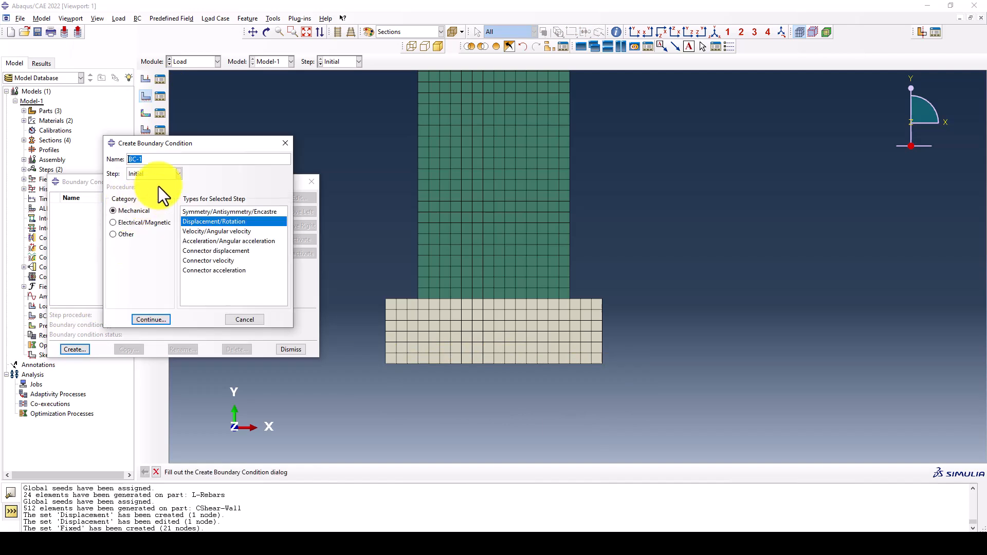
click(149, 320)
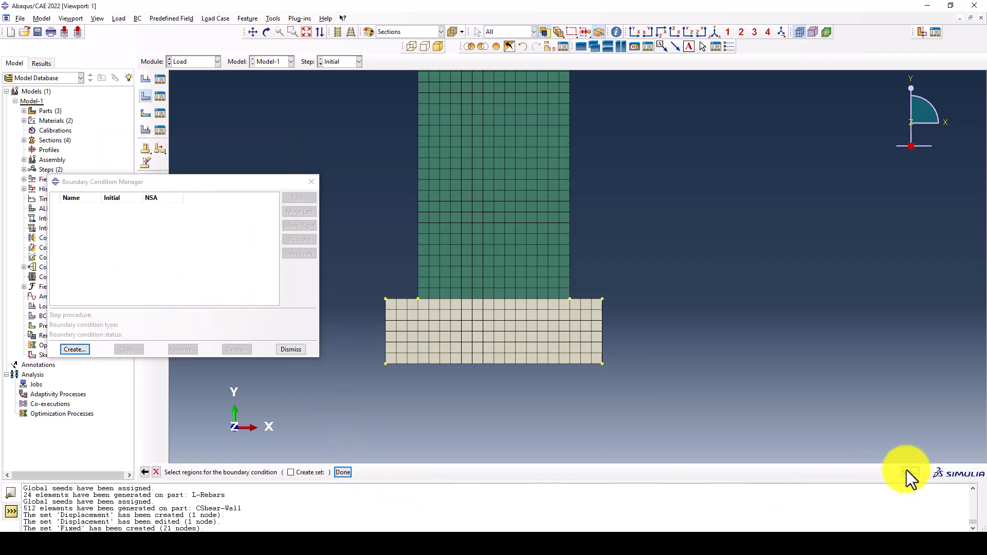
click(906, 471)
click(162, 257)
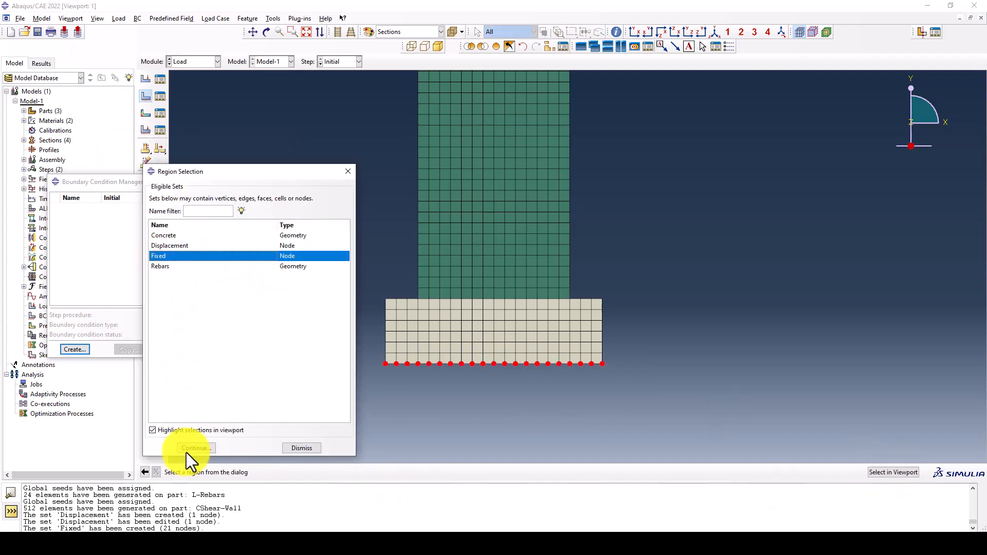
click(188, 448)
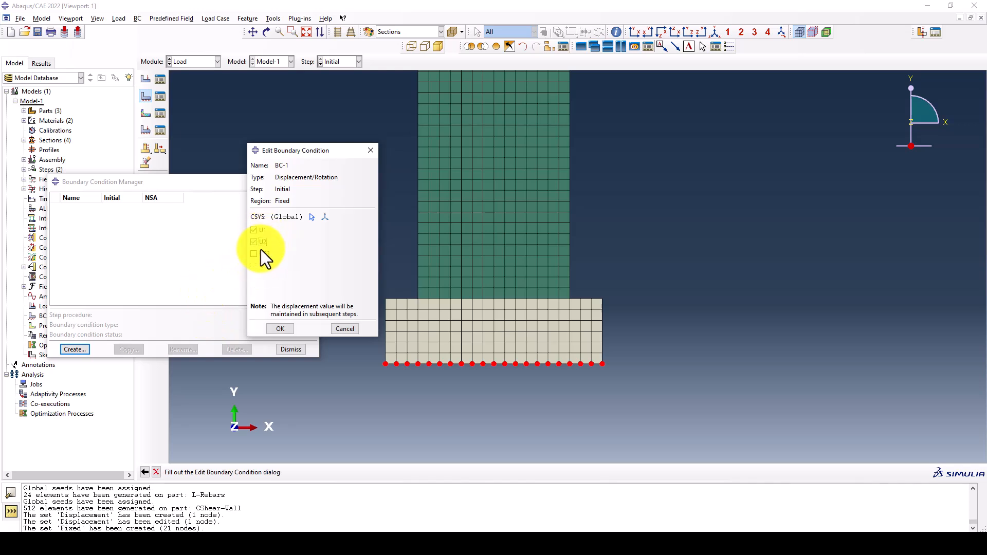
click(280, 329)
Start a second displacement/rotation boundary condition in the NSA step, applied to the Displacement node set
scroll(496, 373, up, 3)
click(77, 349)
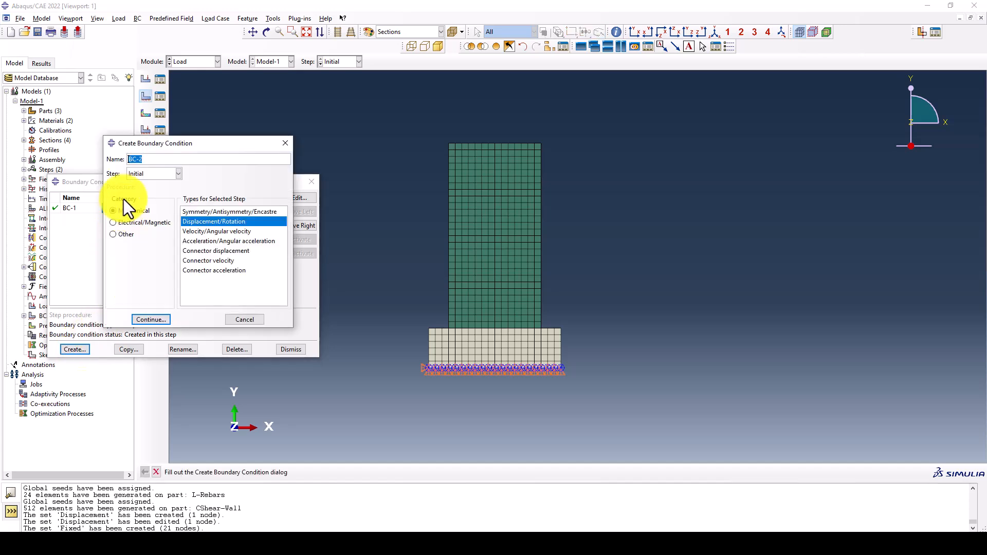
click(141, 178)
click(141, 193)
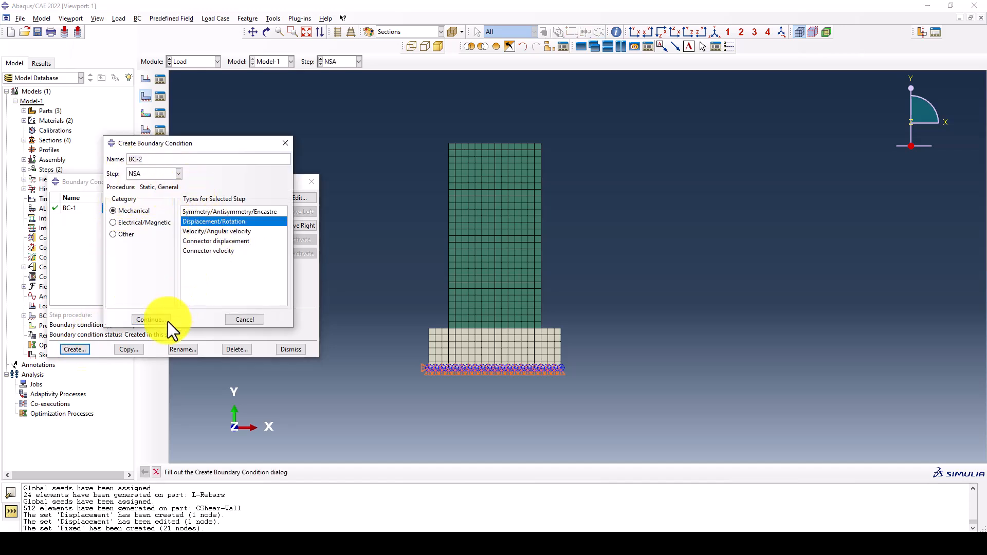
click(152, 319)
click(161, 248)
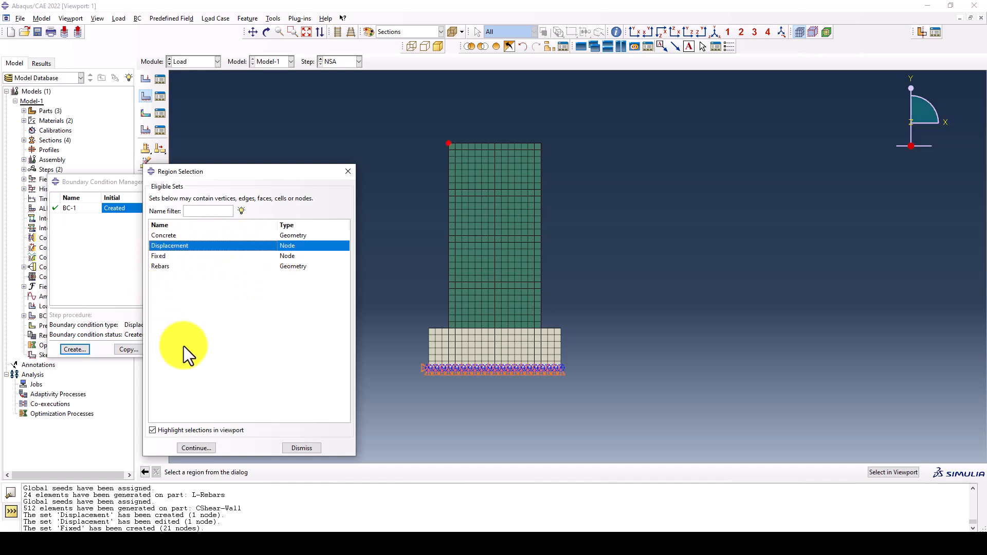
click(193, 448)
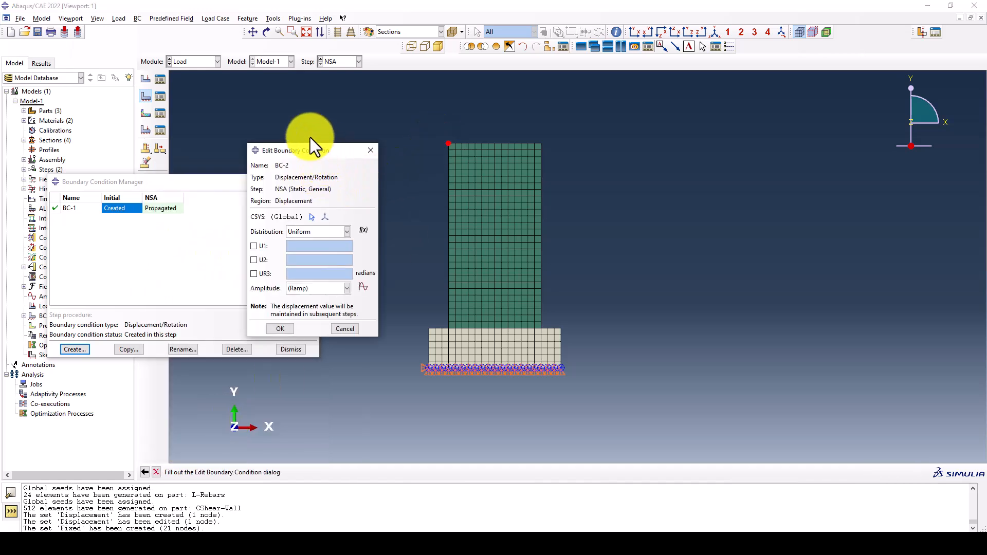
Set the second boundary condition's U1 displacement to 0.03*2800 and accept it
drag(319, 141, 278, 116)
scroll(430, 327, down, 1)
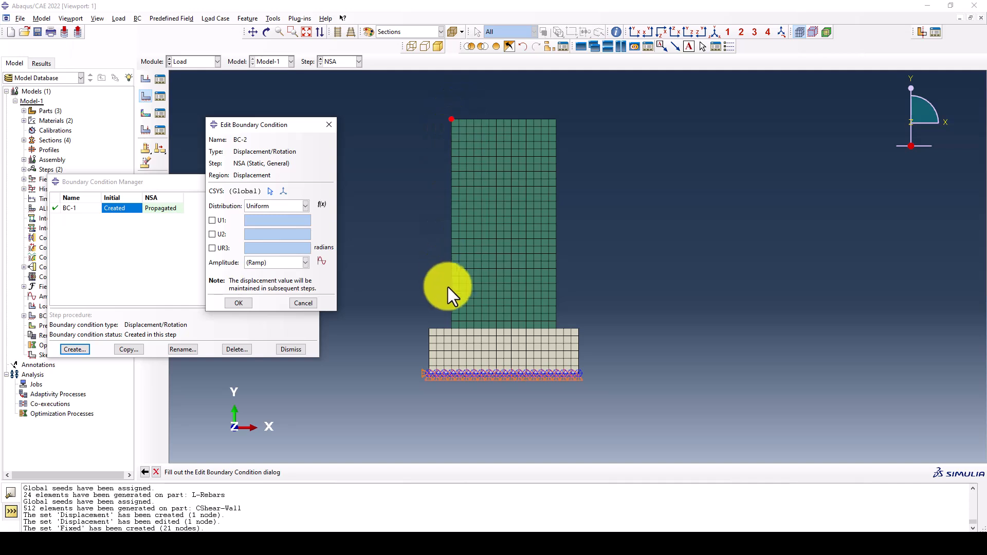
click(218, 222)
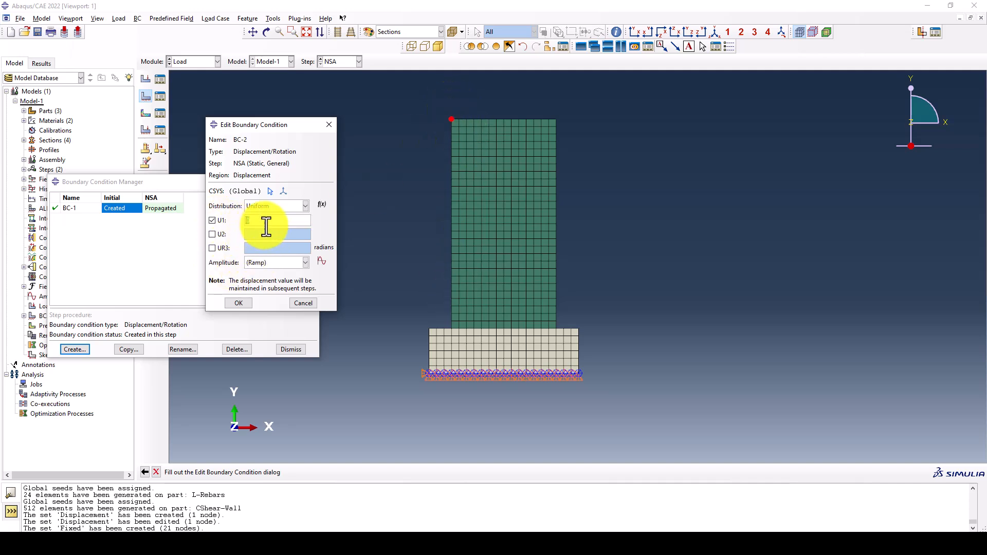
click(267, 221)
text(0.03*2800)
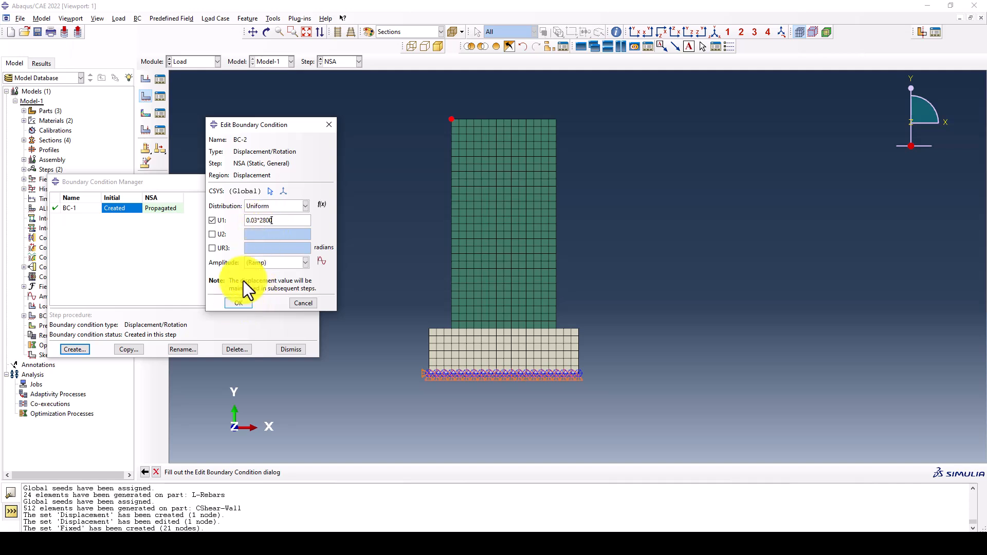
click(239, 303)
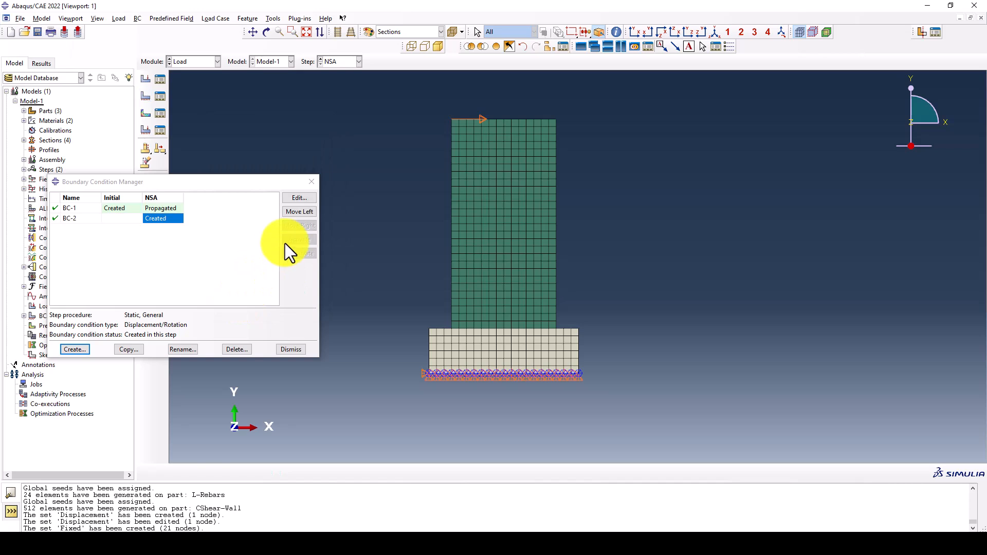
Reopen BC-2 to check its U1 displacement, and close the boundary condition manager
click(297, 198)
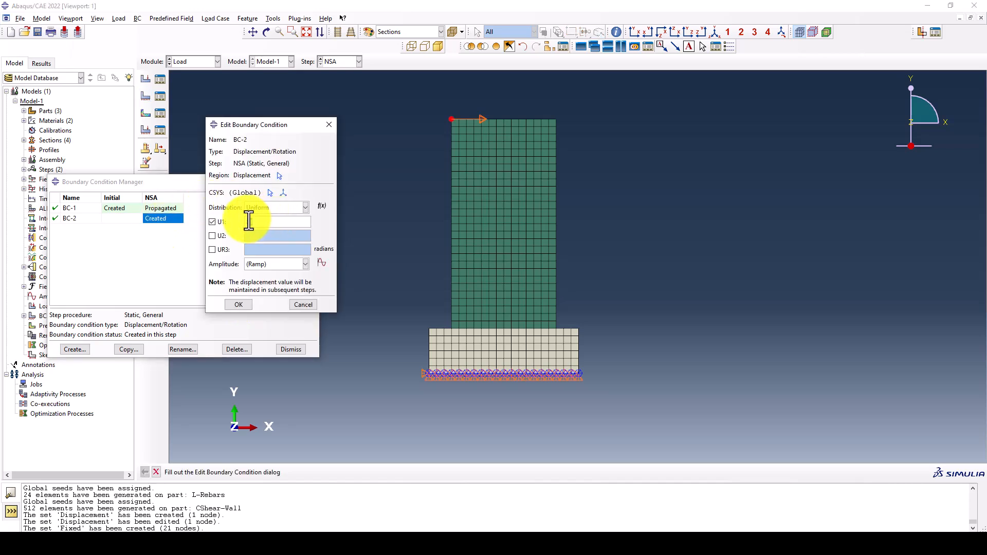
click(238, 305)
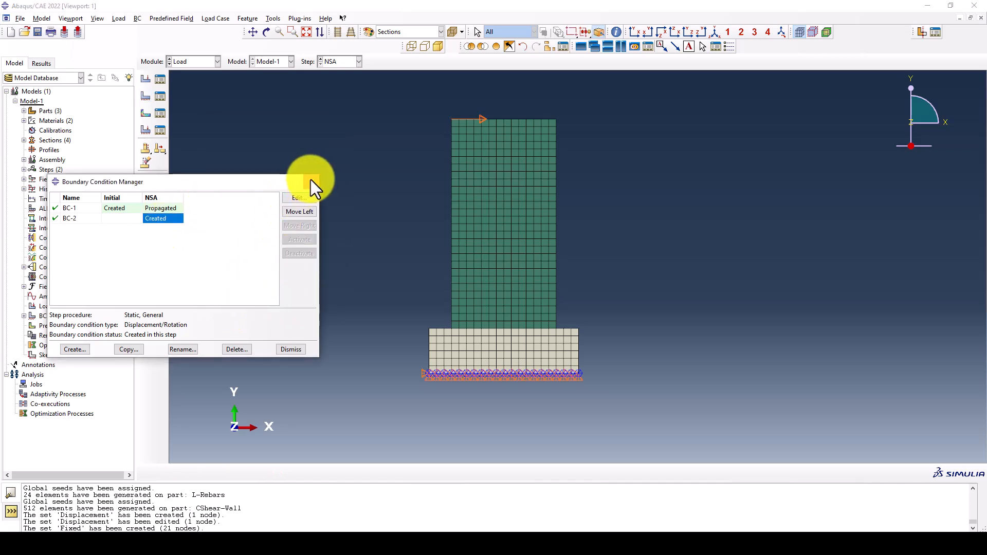
click(311, 181)
Create a full analysis job named Pushover-Plane-Strain for Model-1 in the Job module, keeping the default settings
click(184, 62)
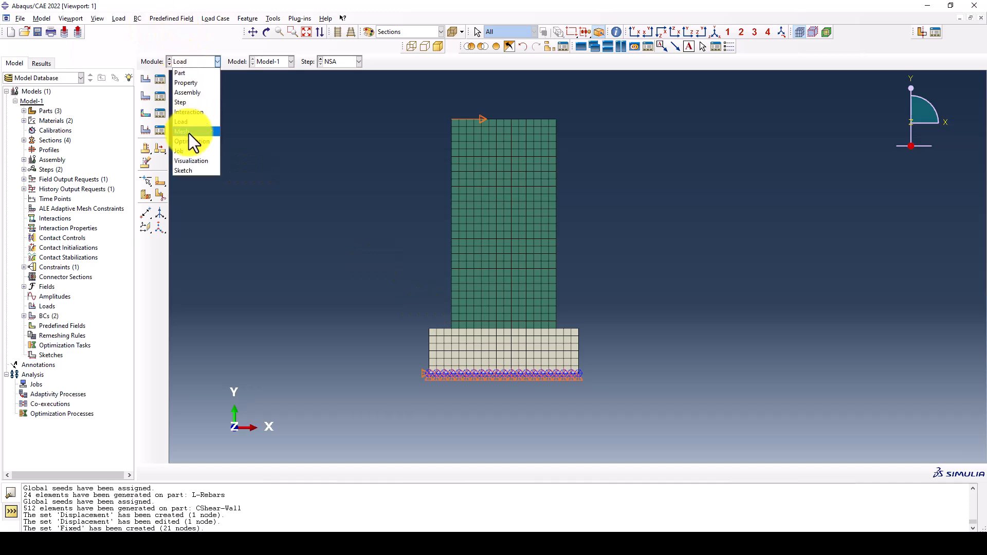
click(192, 151)
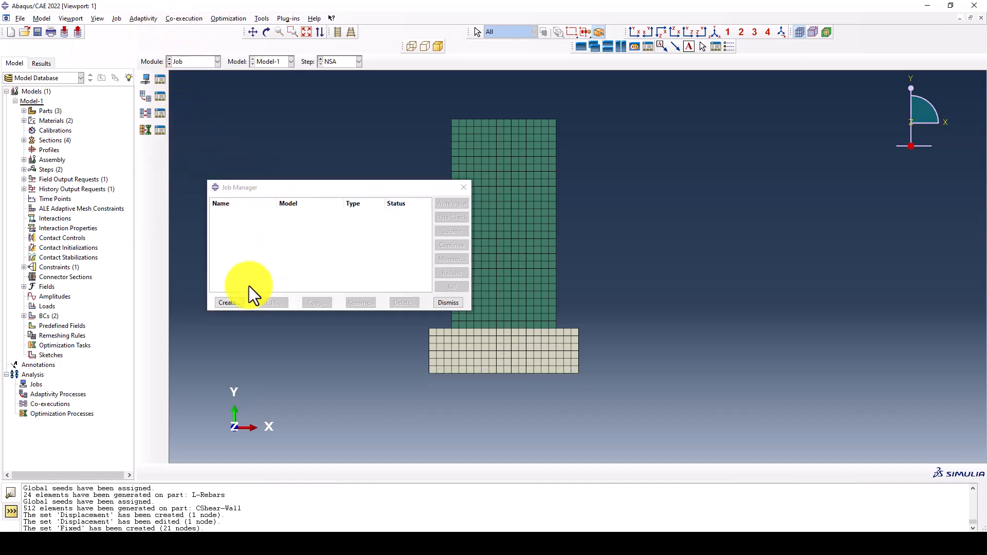
click(230, 303)
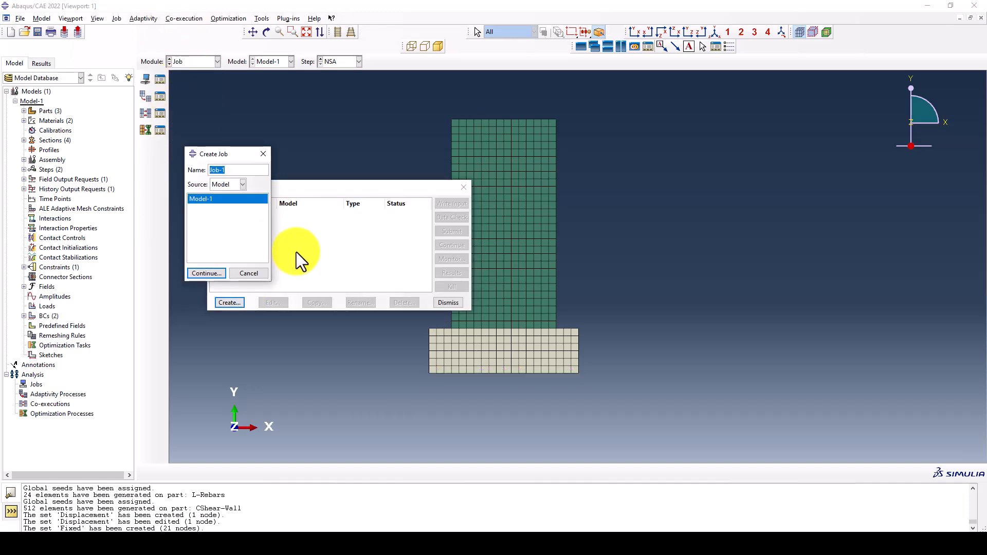
text(Pushover-Plane-Strain)
click(209, 276)
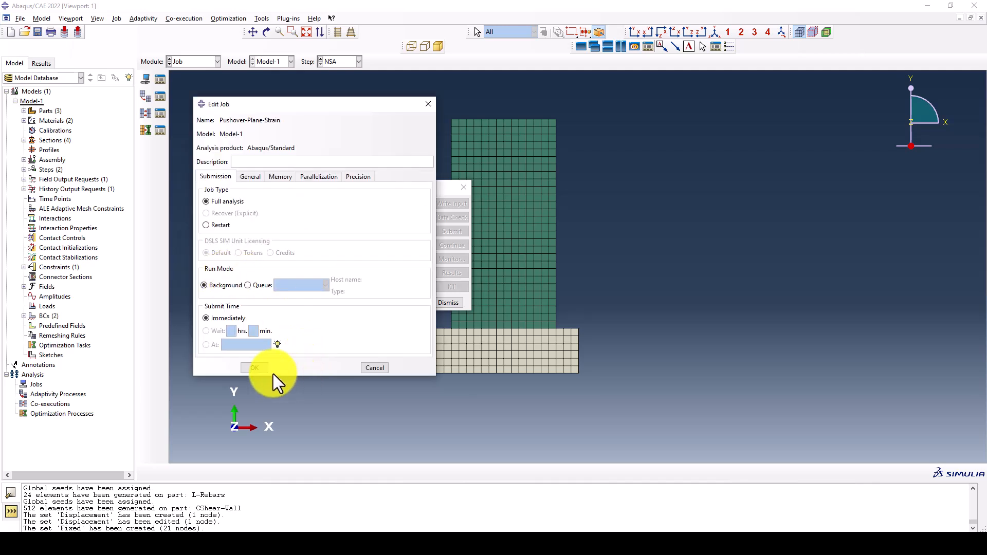
click(263, 367)
Submit the Pushover-Plane-Strain job and review its increments and iterations in an enlarged job monitor
click(451, 230)
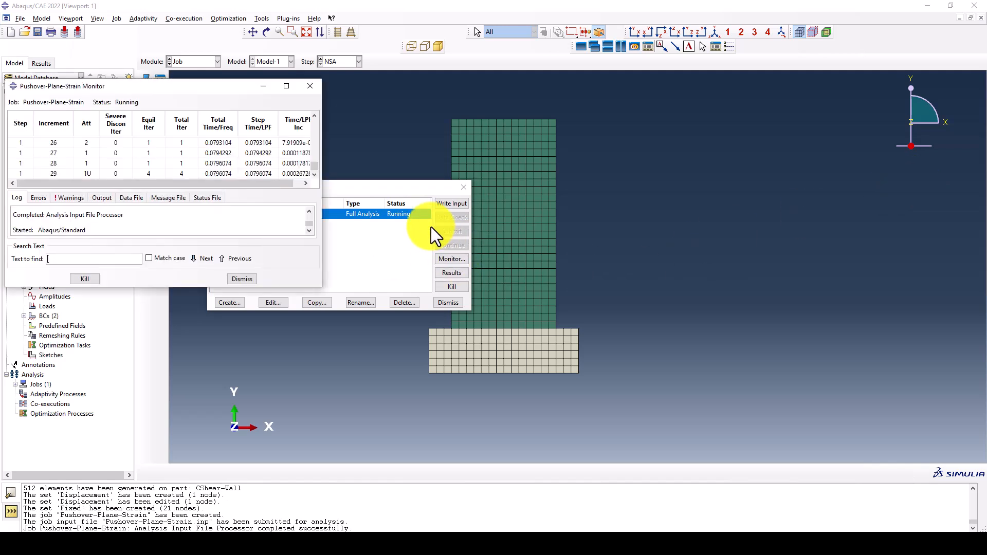
drag(211, 89, 306, 103)
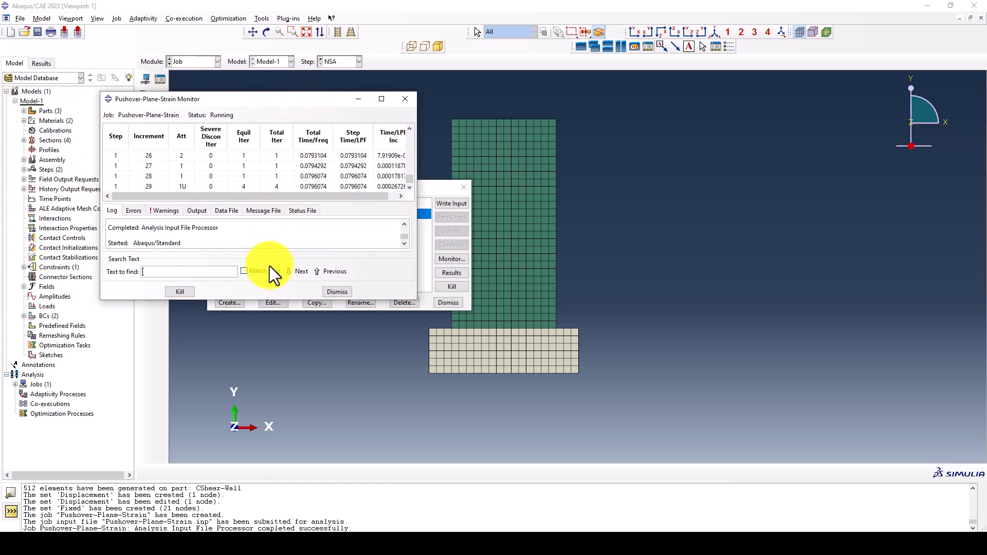
drag(261, 300, 267, 354)
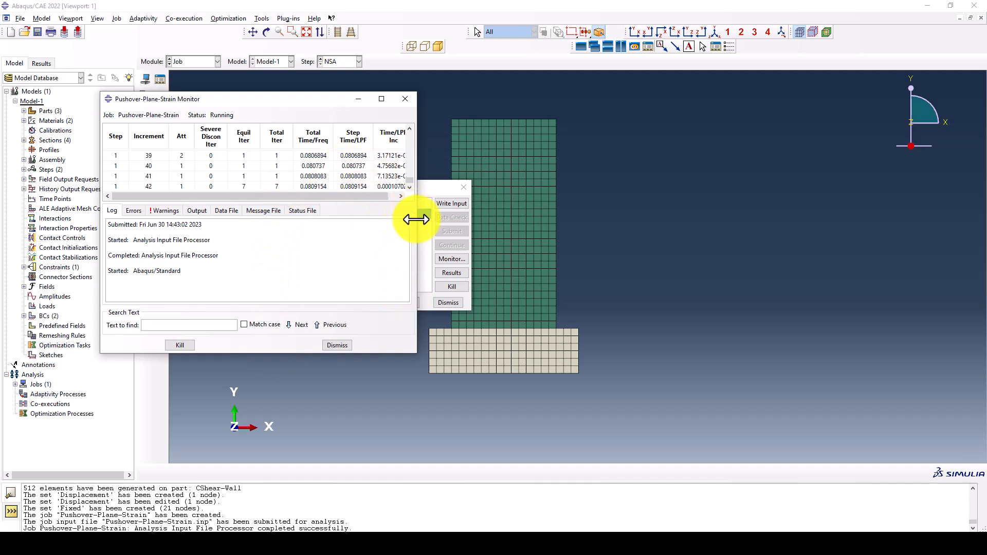
scroll(313, 172, up, 6)
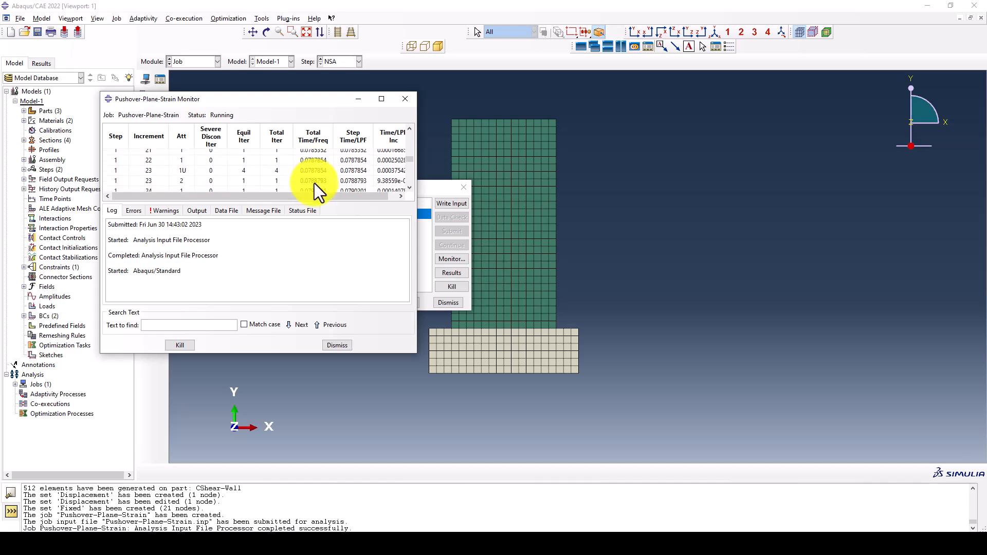
scroll(569, 213, up, 3)
scroll(572, 214, down, 8)
scroll(496, 211, up, 1)
scroll(495, 211, up, 1)
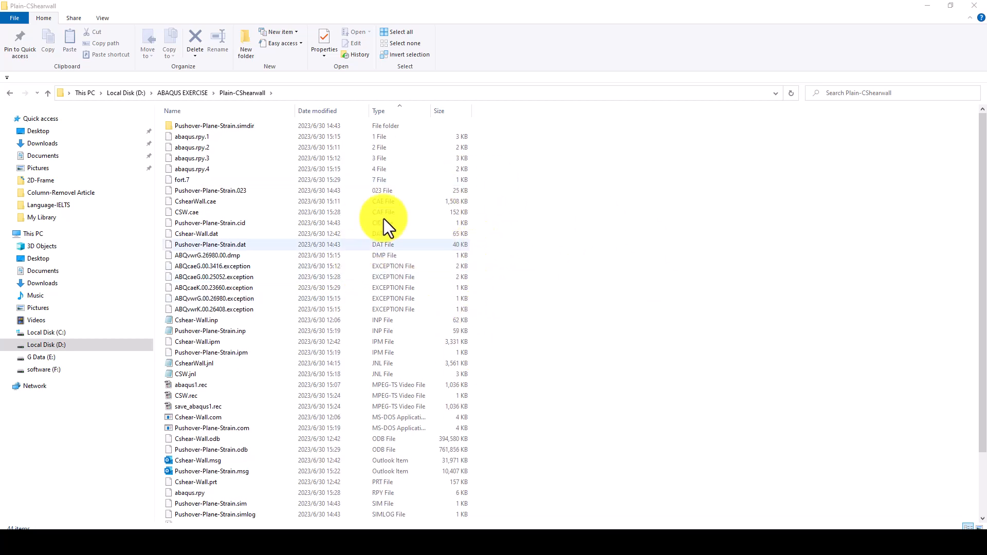
Open the Pushover-Plane-Strain.odb results file, plot contours on the deformed shape, and advance one frame
scroll(399, 421, down, 2)
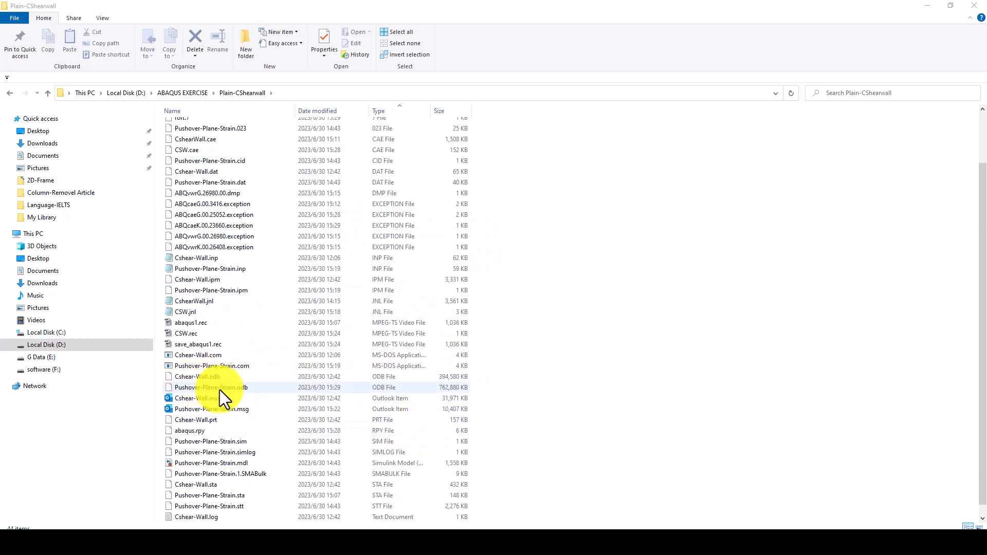
click(217, 390)
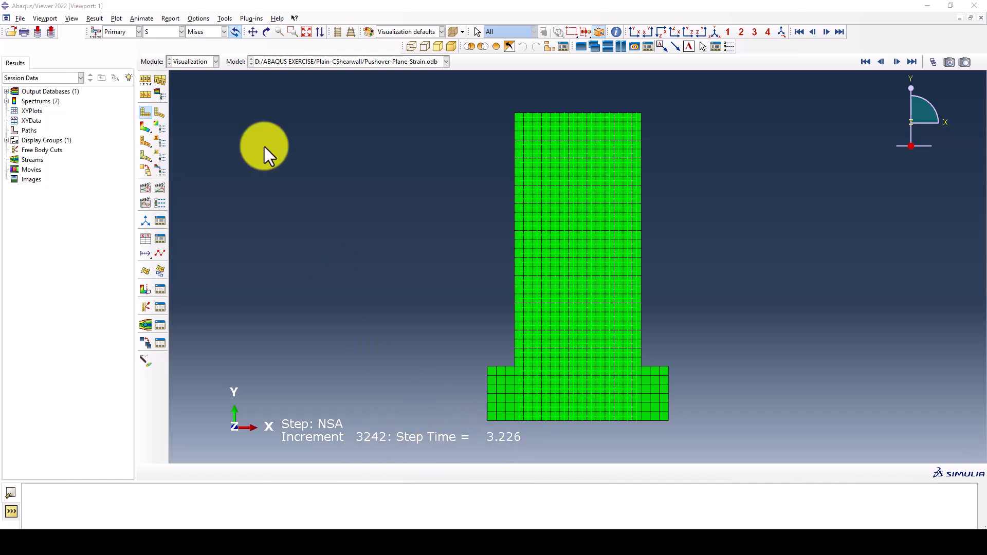
click(145, 127)
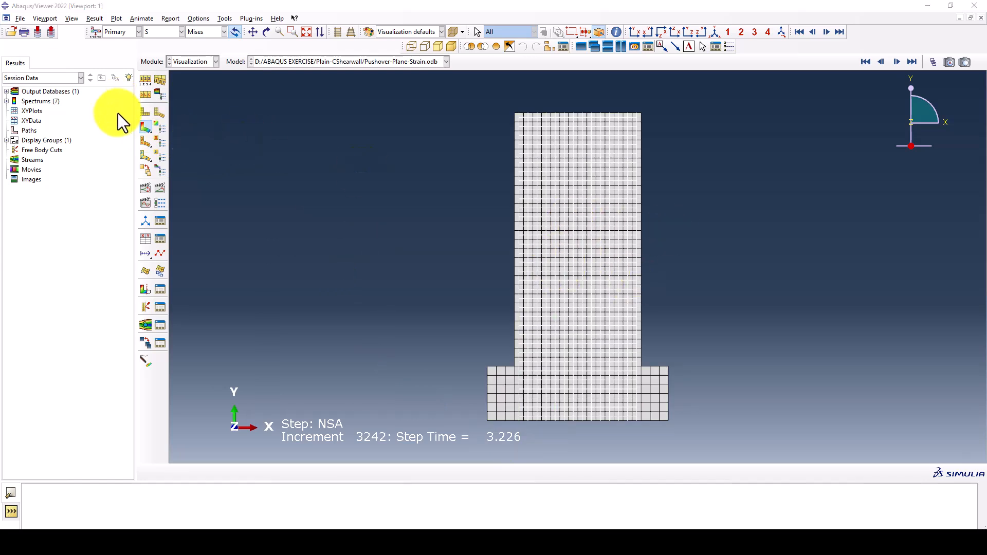
click(897, 62)
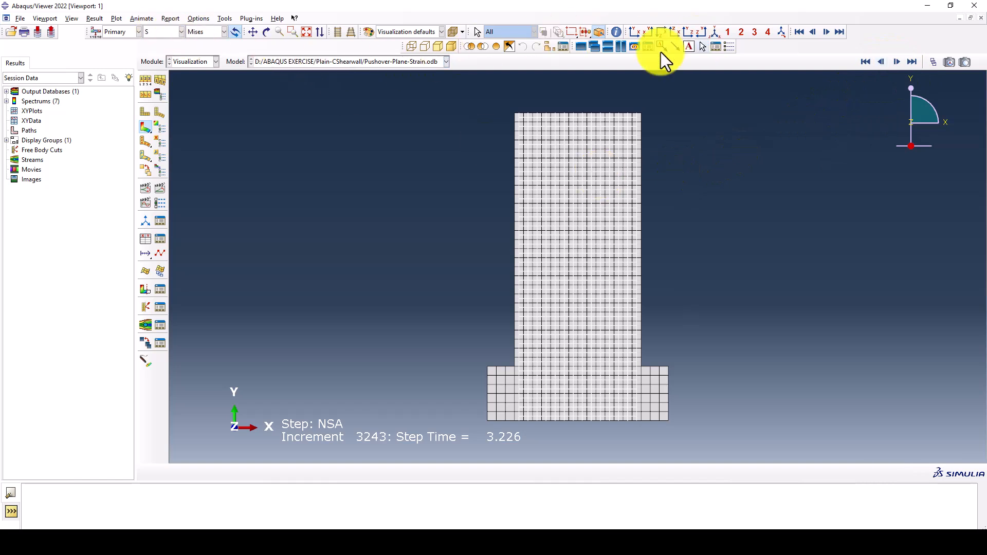
Isolate the REBARS element set with a display group to inspect its Mises stress, and restore the full model display
click(549, 45)
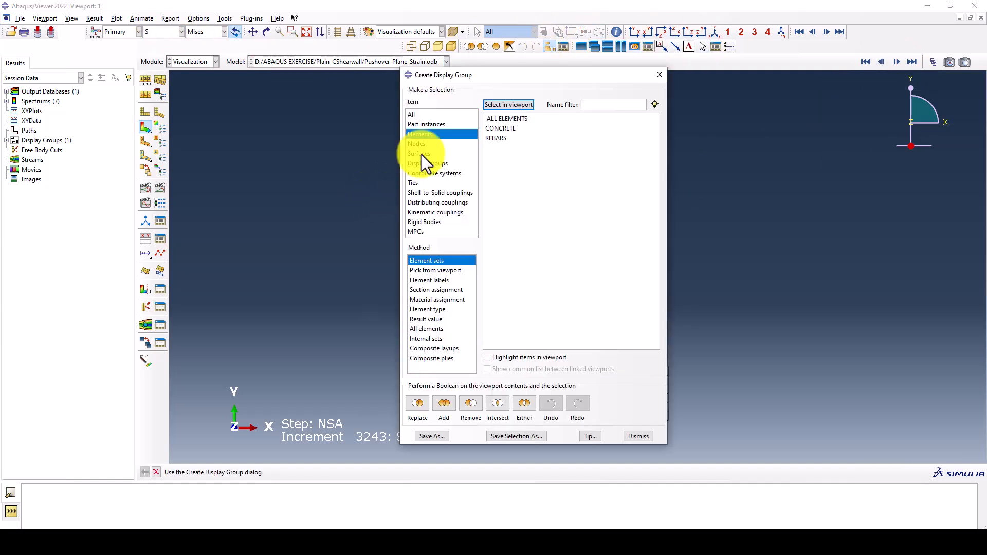
click(496, 136)
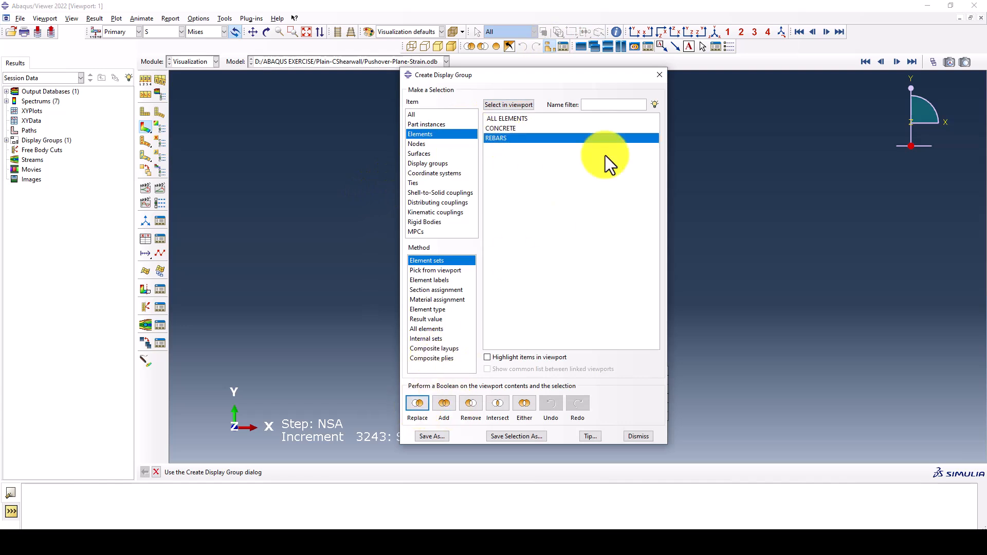
click(660, 75)
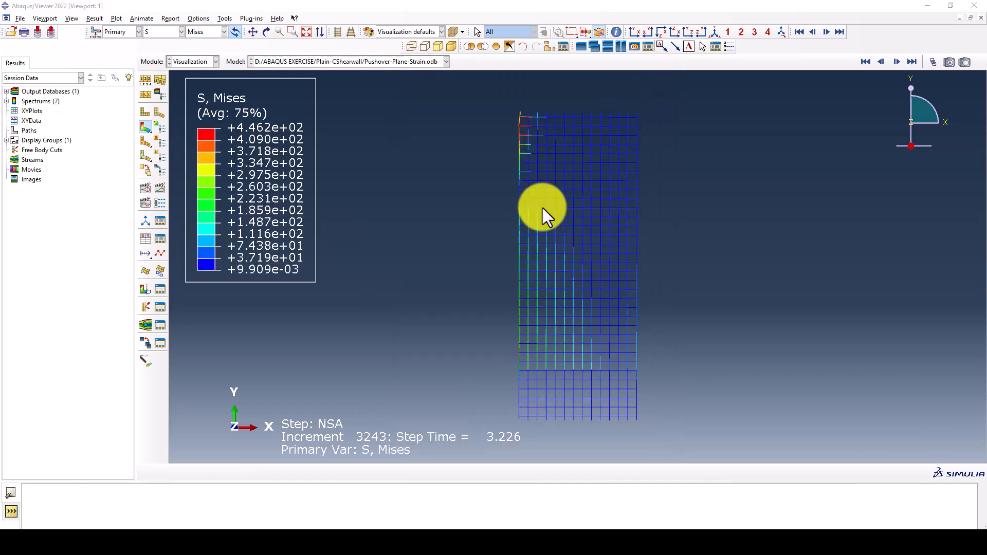
ctrl+alt+drag(551, 230, 469, 200)
click(307, 32)
click(630, 33)
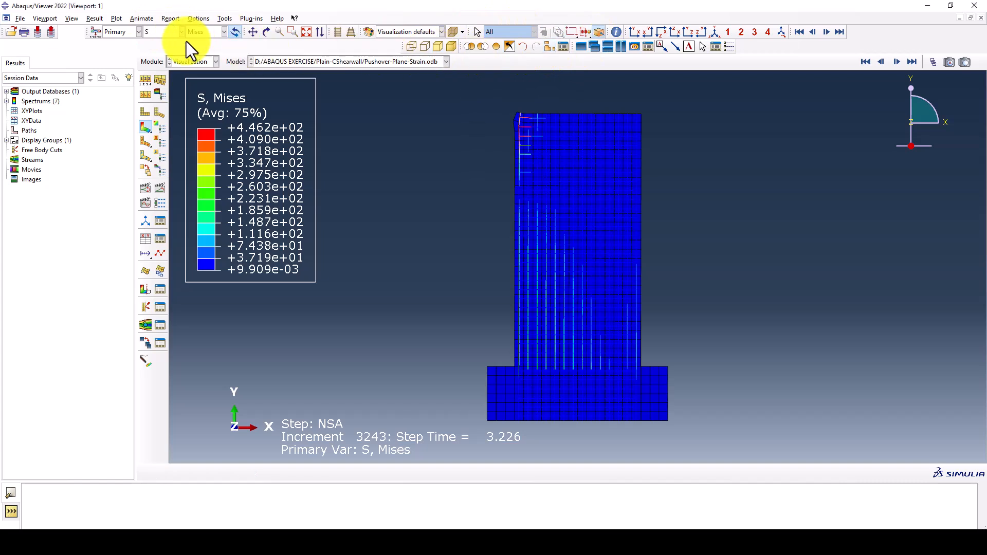
Display the tensile damage contour DAMAGET followed by the compressive damage contour DAMAGEC on the wall
click(160, 33)
click(163, 63)
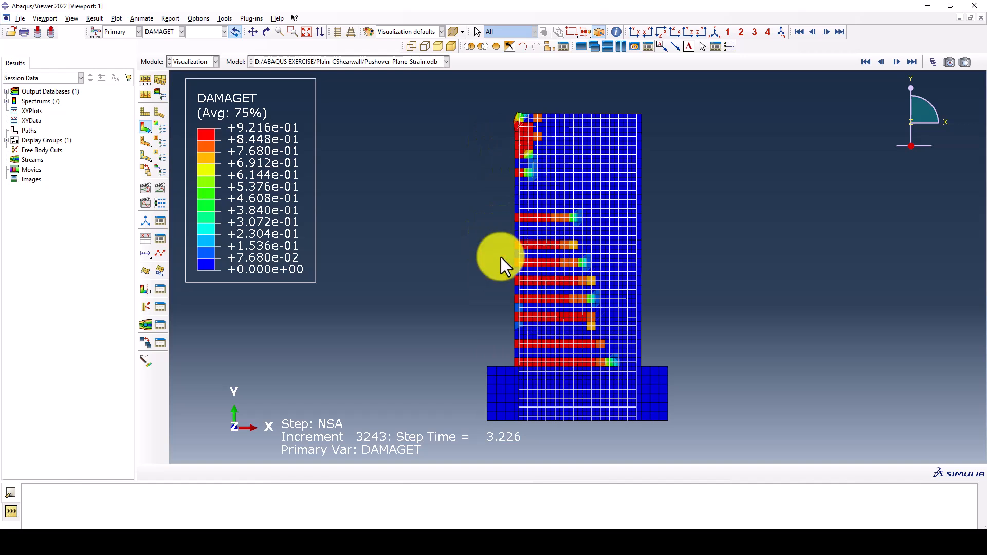
click(168, 32)
click(165, 54)
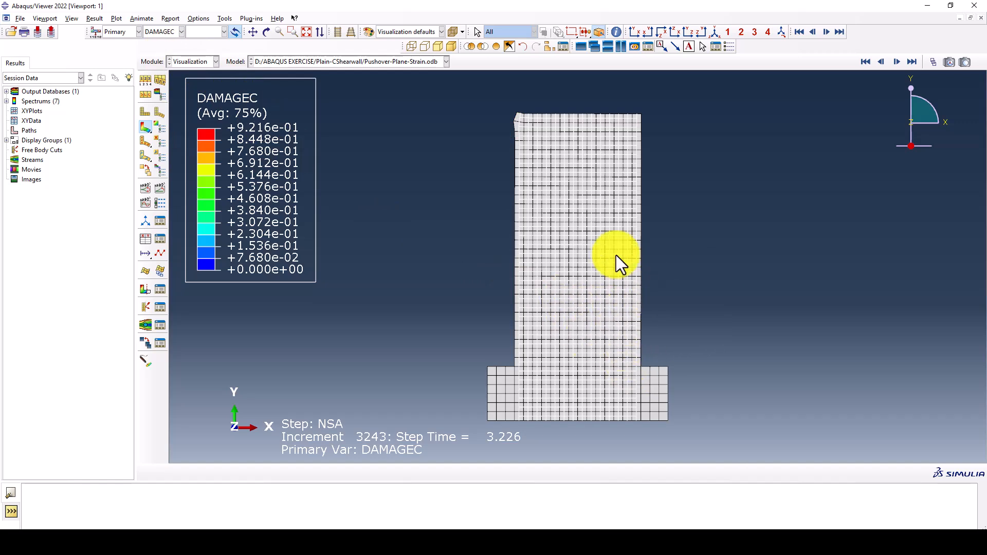
Review the displacement U contours for magnitude, U1 and U2, ending on U1 at the next available frame
click(163, 32)
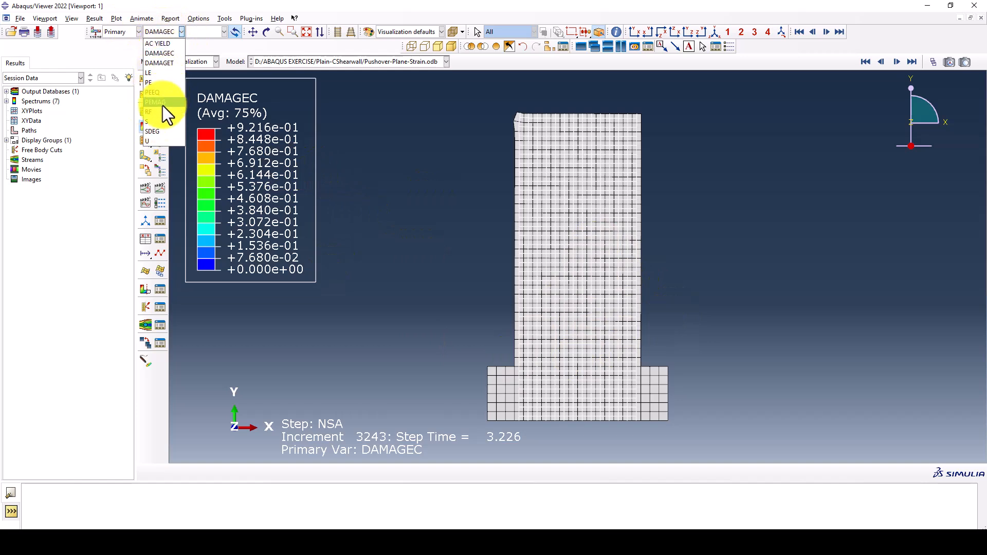
click(156, 133)
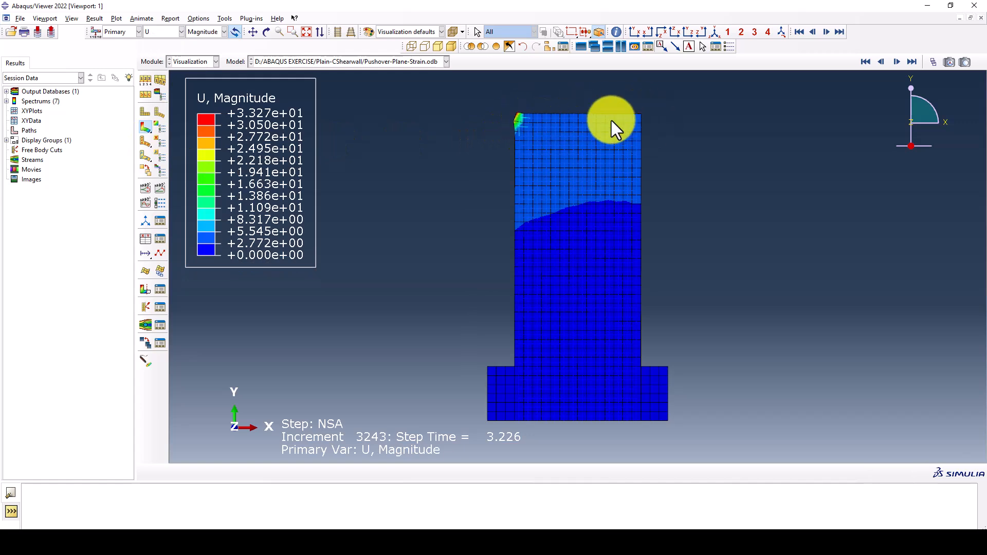
click(202, 53)
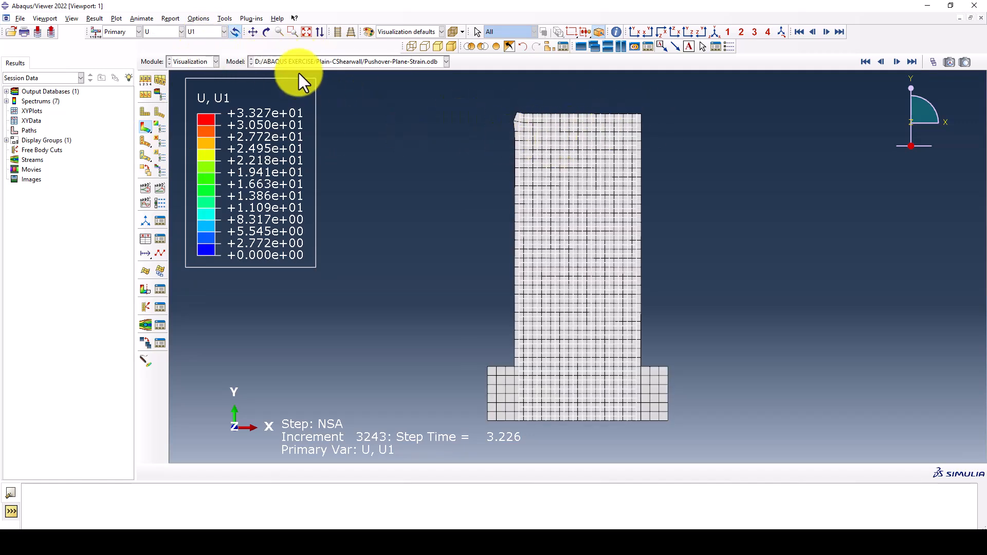
click(194, 31)
click(192, 63)
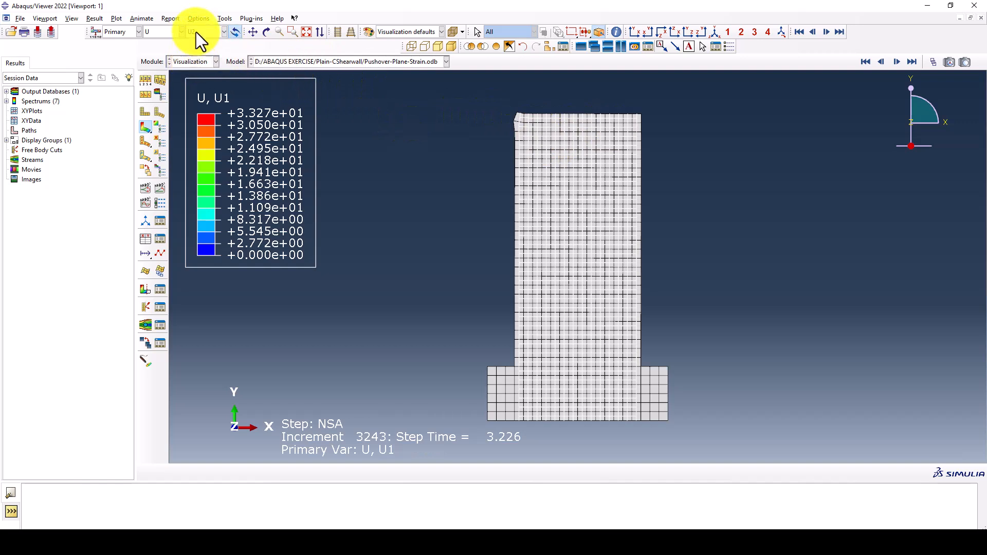
click(195, 32)
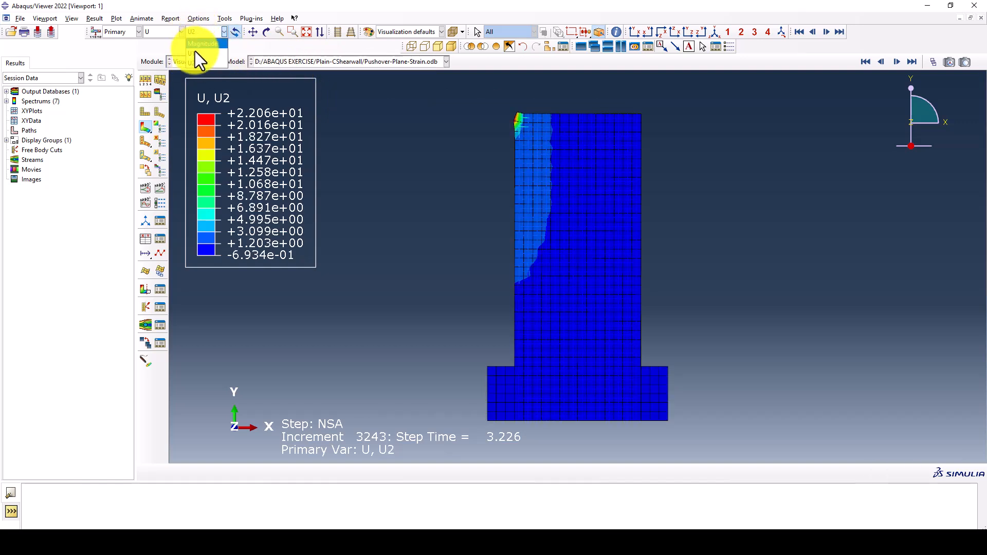
click(200, 53)
click(897, 62)
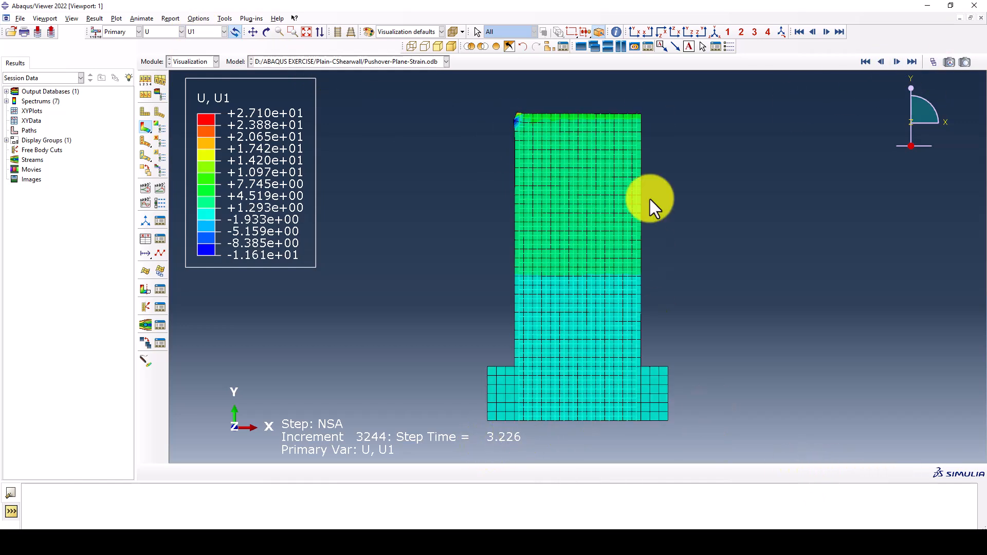
Open the XY data manager, check which variables the ODB history output offers, and close that history output list
click(160, 240)
click(602, 115)
drag(116, 151, 113, 103)
click(95, 139)
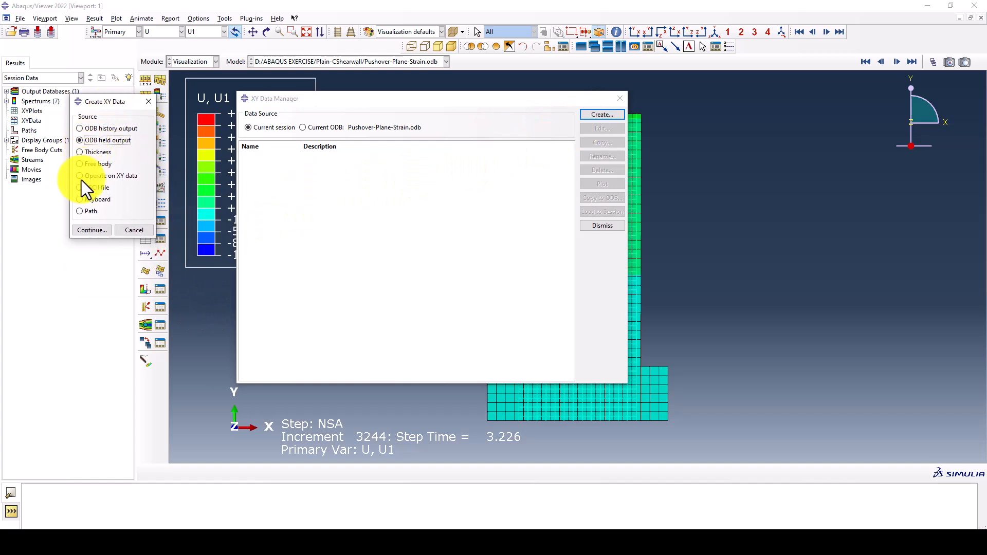
click(109, 130)
click(94, 229)
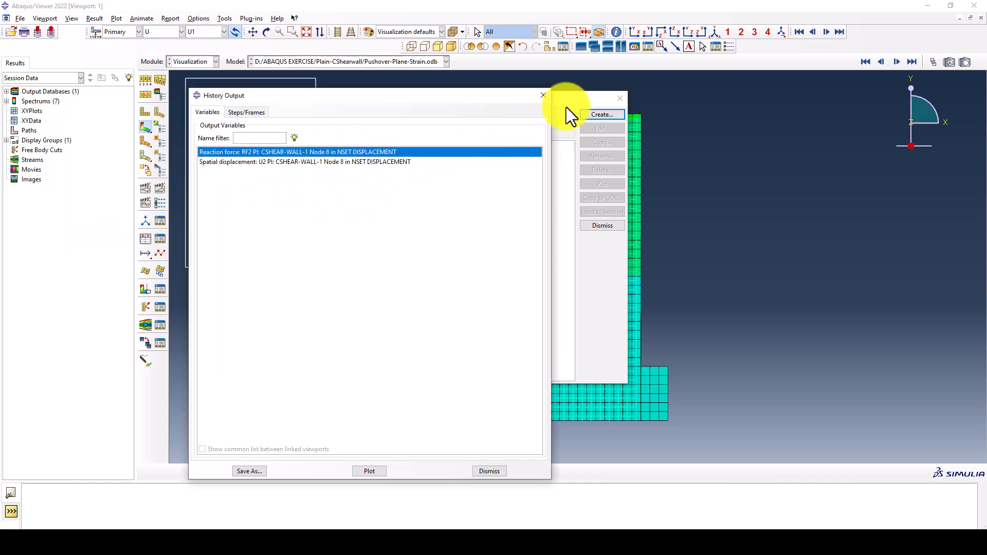
click(543, 95)
Start new XY data from the ODB field output and set the variable position to Unique Nodal
click(604, 113)
click(83, 142)
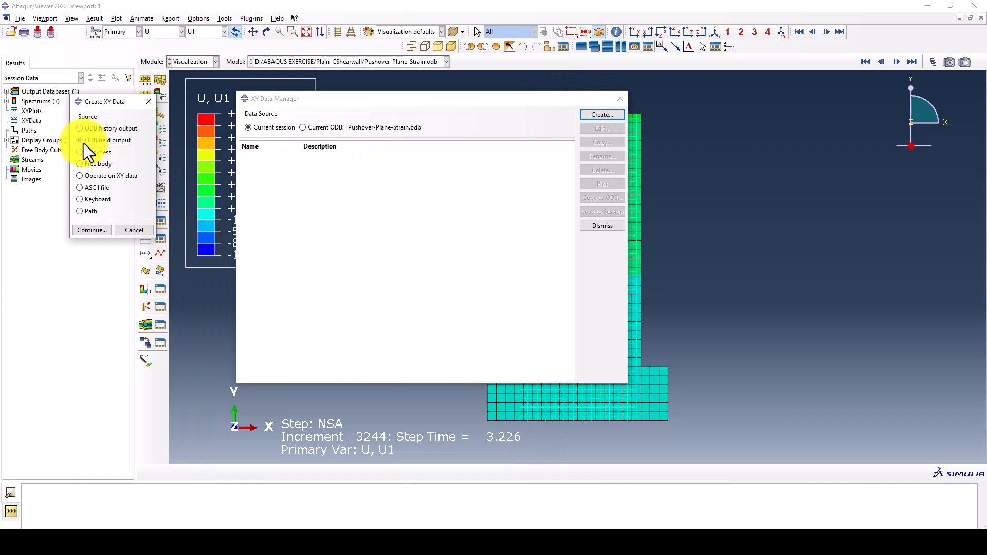
click(86, 231)
drag(282, 153, 278, 70)
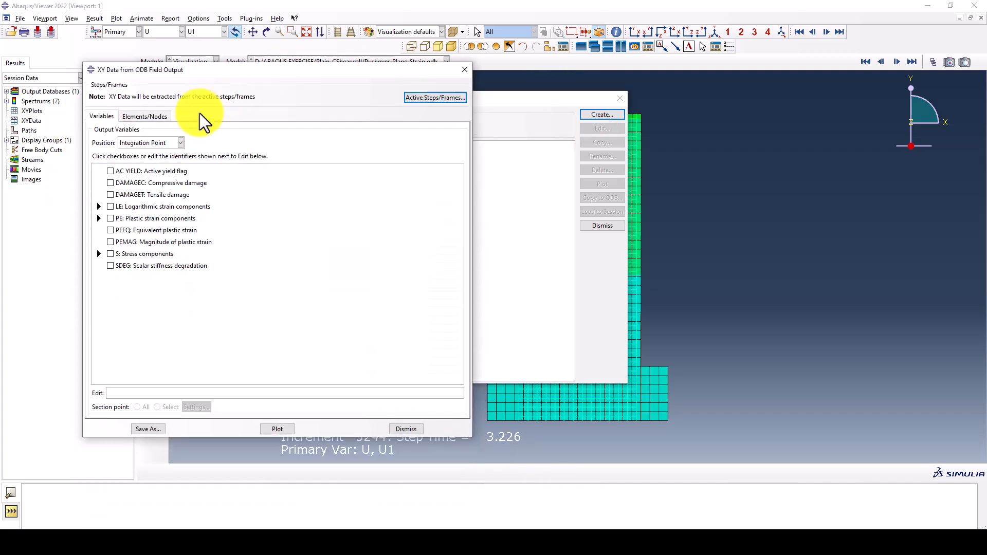
click(154, 143)
click(150, 183)
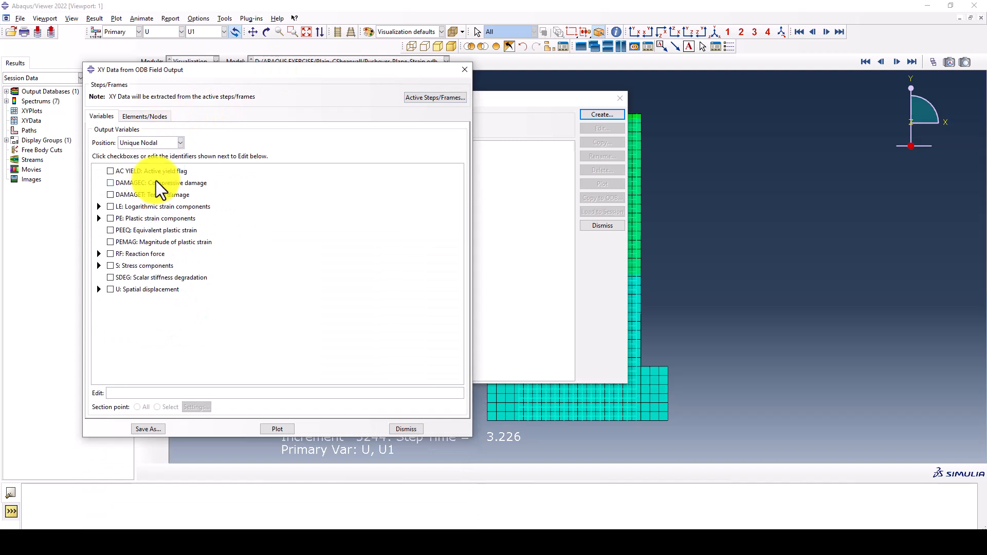
Choose only reaction force RF1 as the output variable and FIXED as the node set to extract from
drag(261, 71, 240, 60)
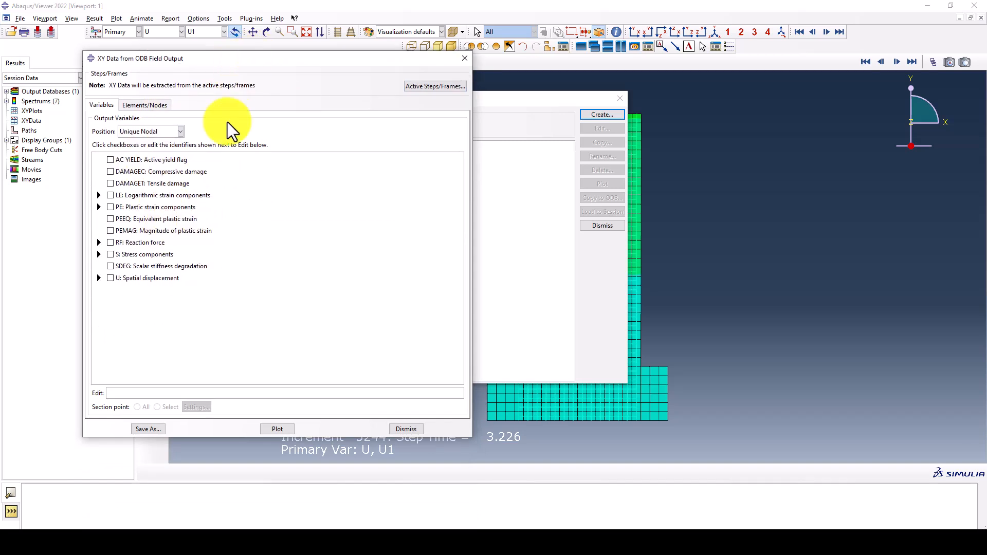
click(98, 242)
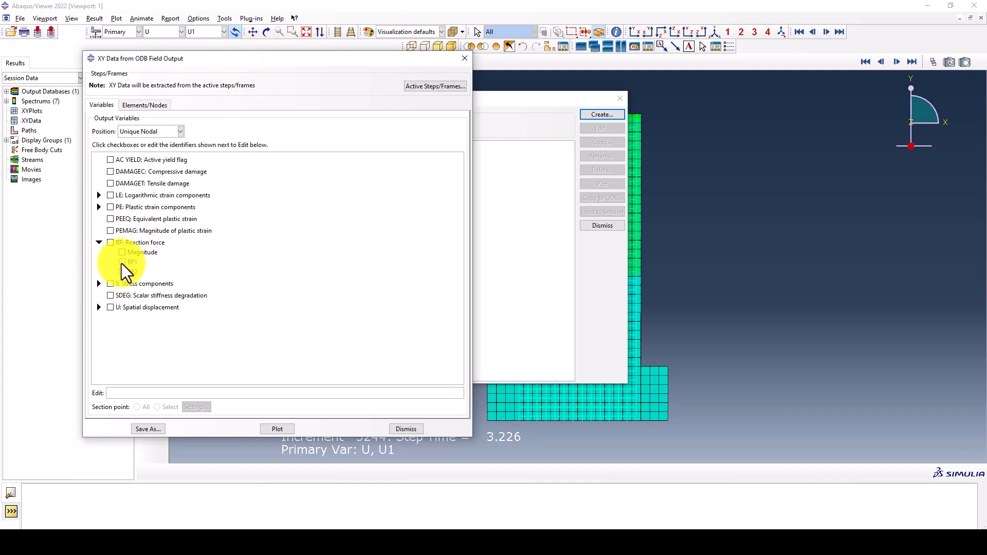
click(122, 261)
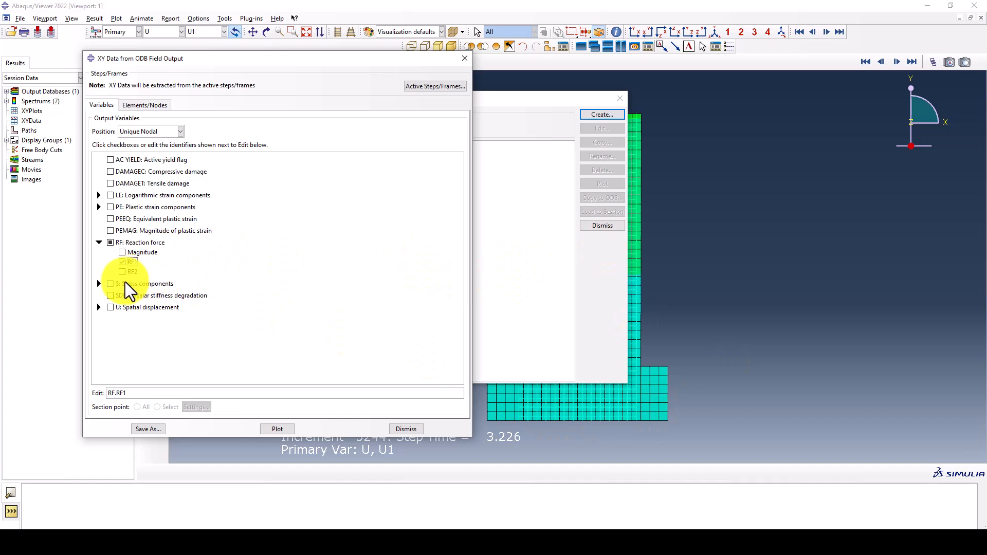
click(98, 307)
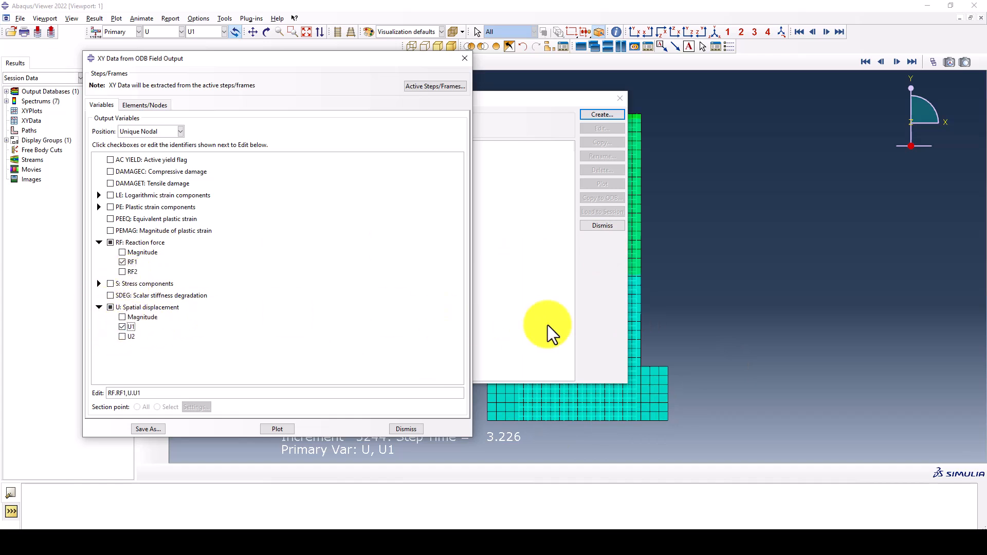
click(122, 326)
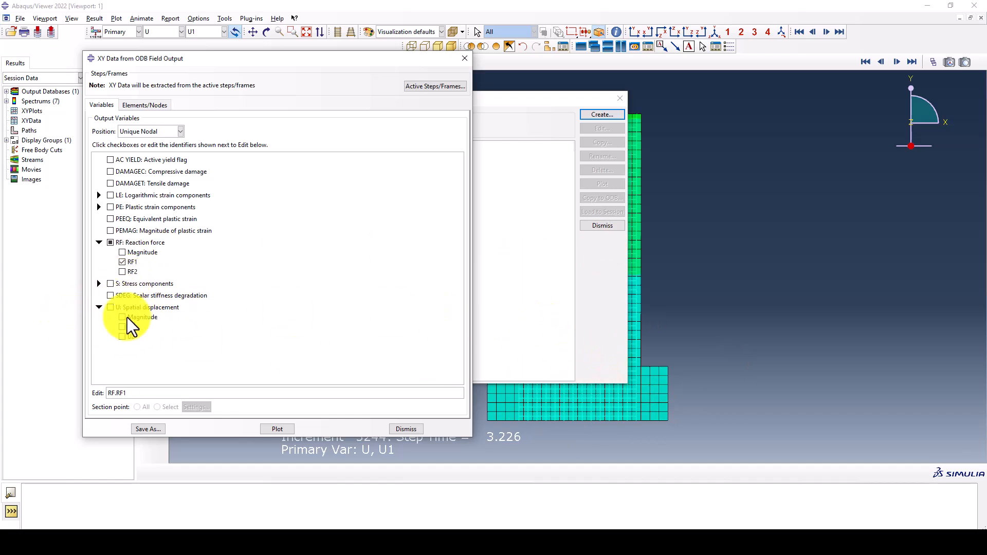
click(137, 105)
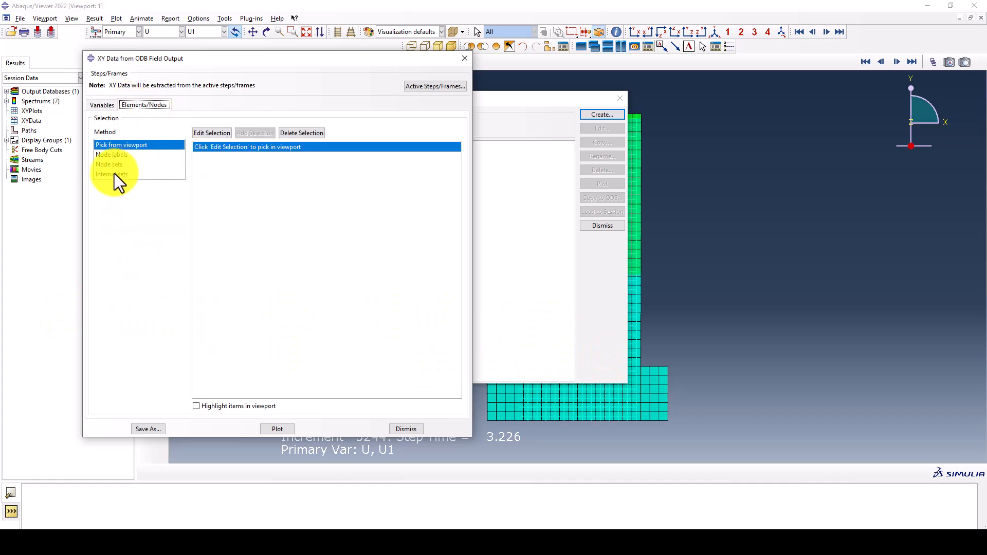
click(116, 164)
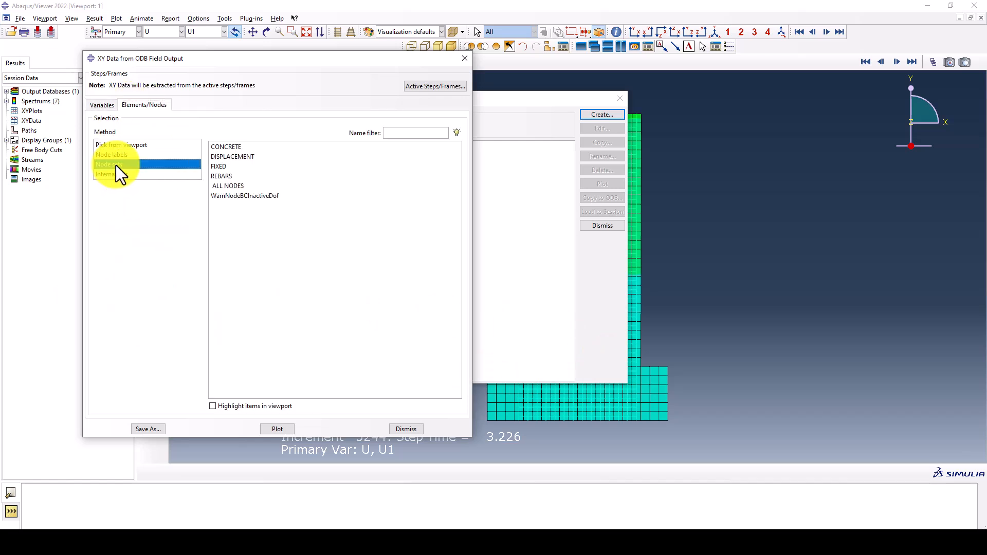
click(242, 166)
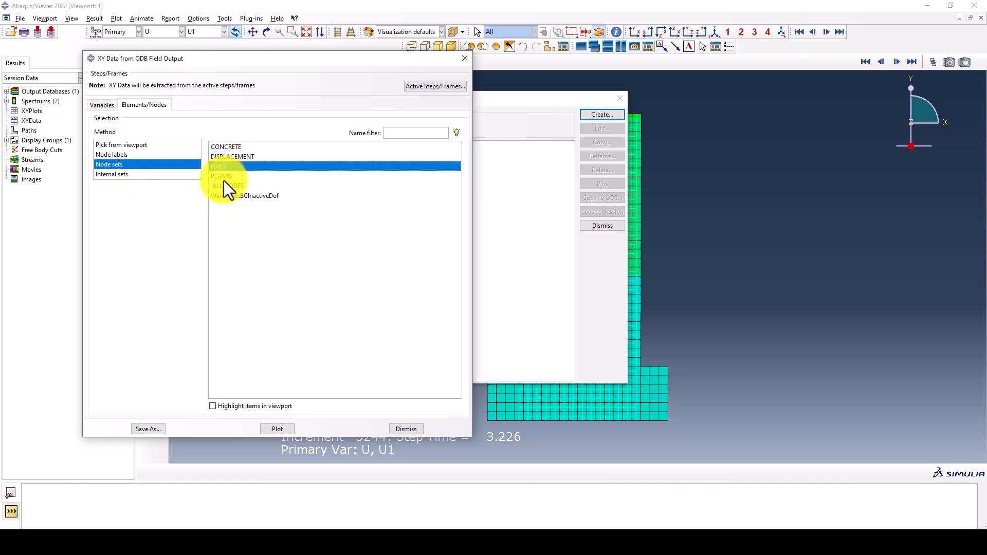
Save the FIXED node set's RF1 data as XY data using the sum((XY,XY,...)) operation
click(148, 429)
drag(88, 57, 302, 65)
scroll(239, 168, down, 3)
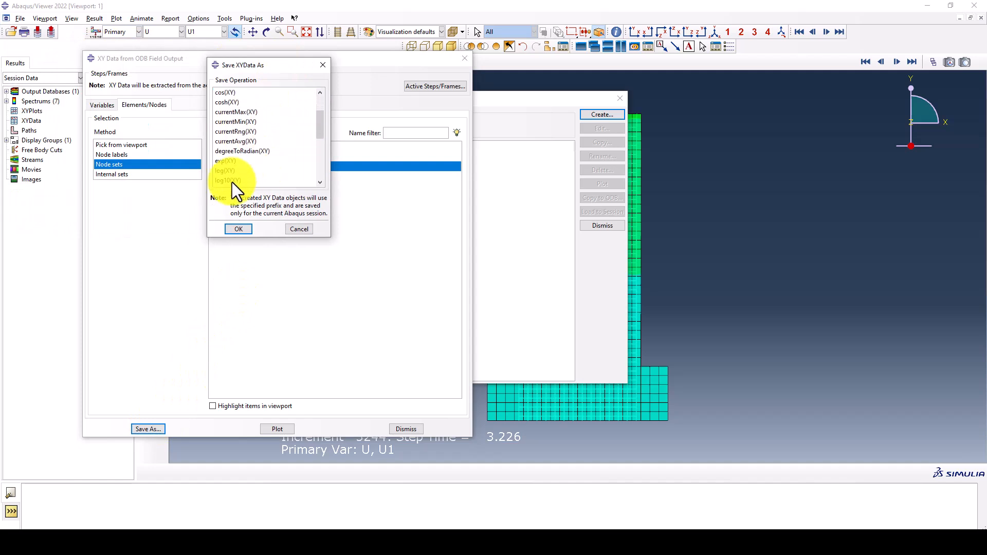
scroll(232, 169, down, 2)
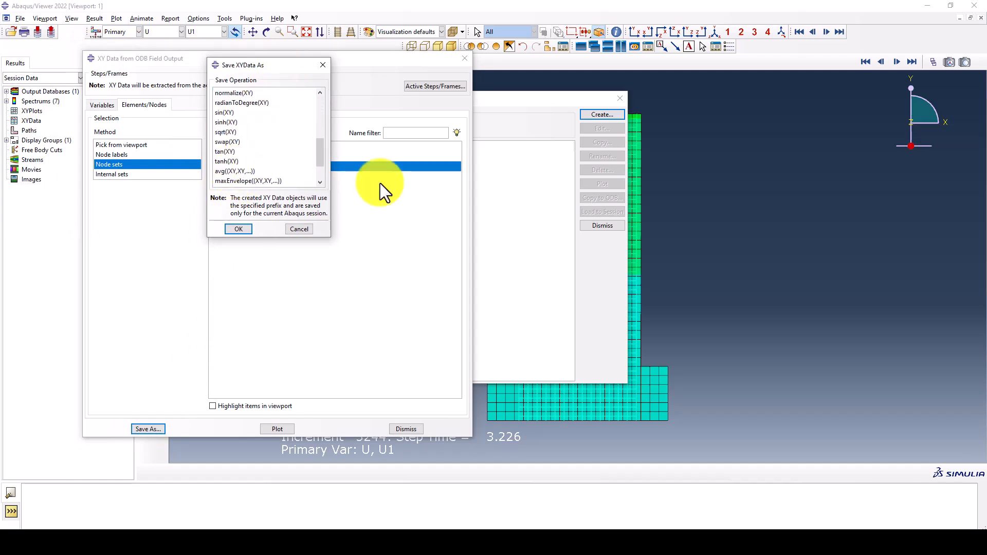
scroll(288, 162, down, 1)
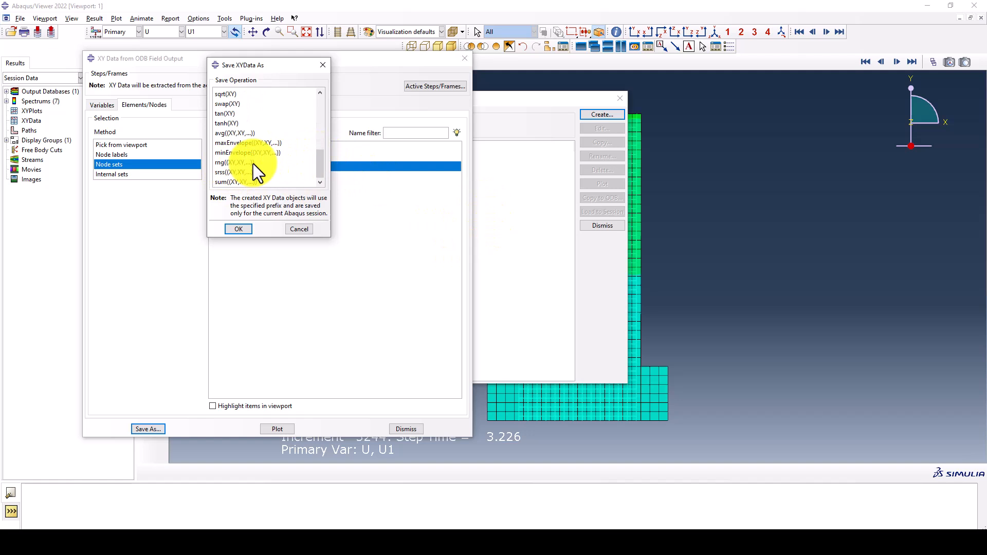
click(231, 182)
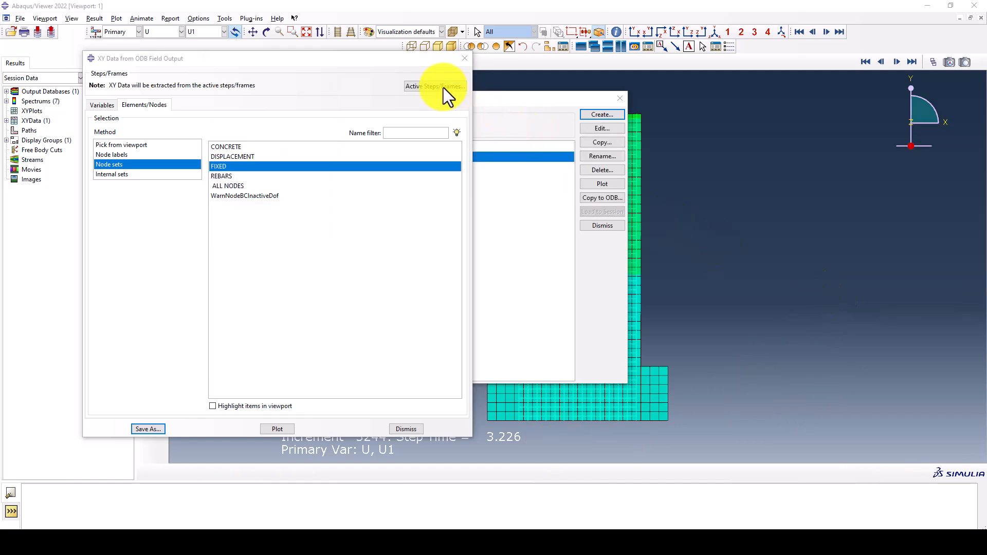
Switch the field output variable to displacement U1 and select the DISPLACEMENT node set for extraction
mouse_move(411, 60)
mouse_down()
mouse_move(323, 104)
mouse_move(393, 173)
mouse_move(321, 161)
mouse_move(332, 264)
mouse_move(396, 70)
mouse_up()
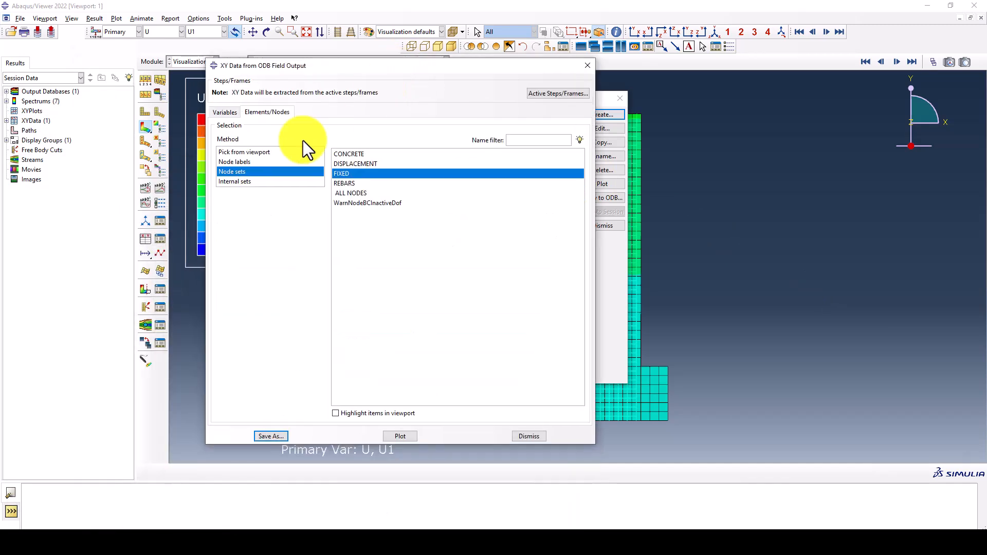
click(226, 112)
click(245, 334)
click(252, 112)
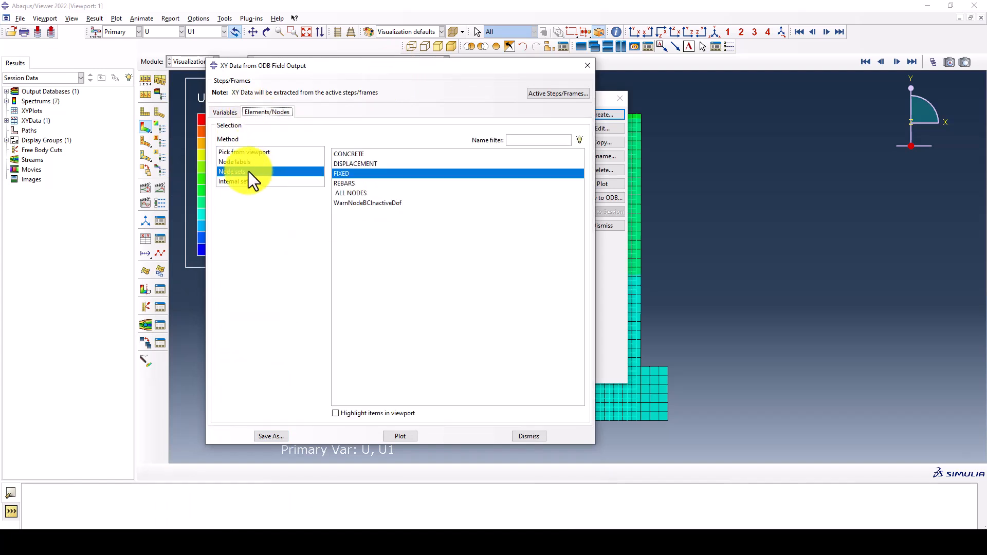
click(351, 164)
Save the DISPLACEMENT node set's U1 data with the "as is" operation and close the field output extraction
click(283, 436)
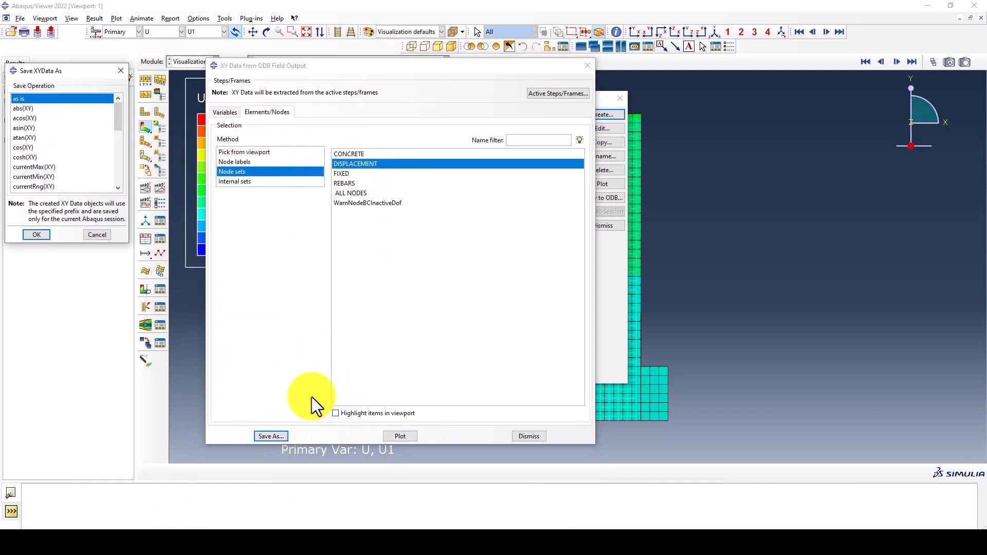
click(41, 236)
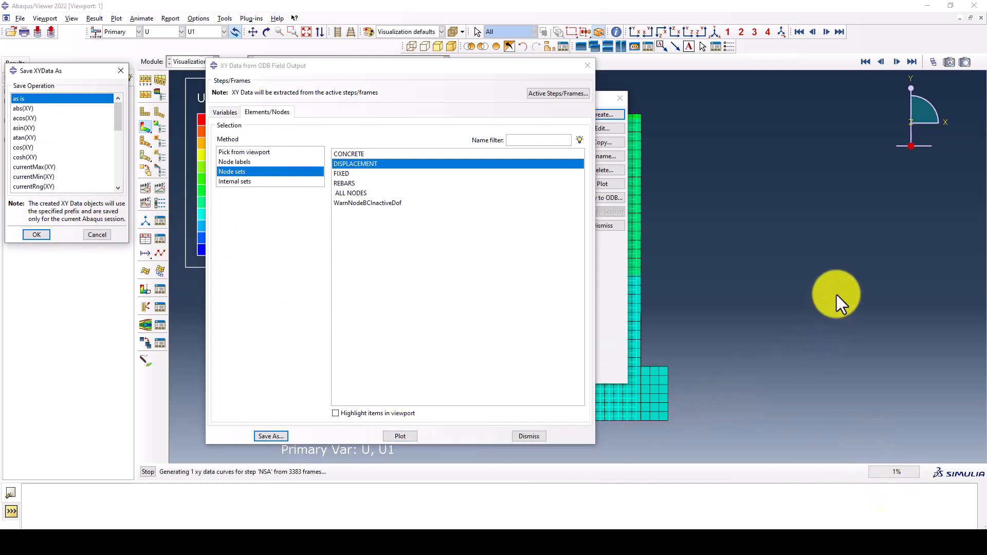
drag(483, 72, 347, 245)
click(447, 242)
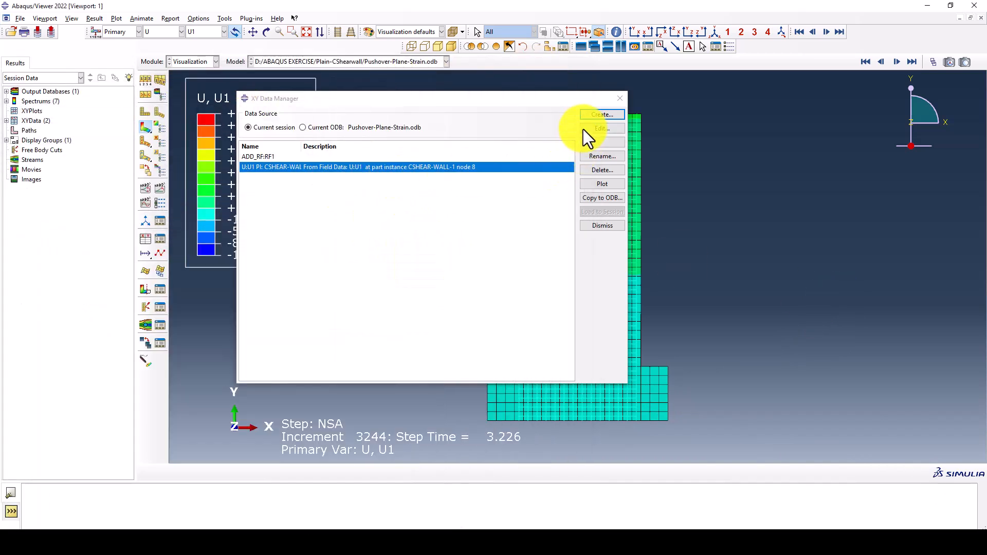
Combine the U1 data with ADD_RF:RF1 in an XY data operation, plot the expression and inspect the force-displacement curve
click(602, 114)
click(97, 228)
scroll(478, 297, down, 3)
click(465, 292)
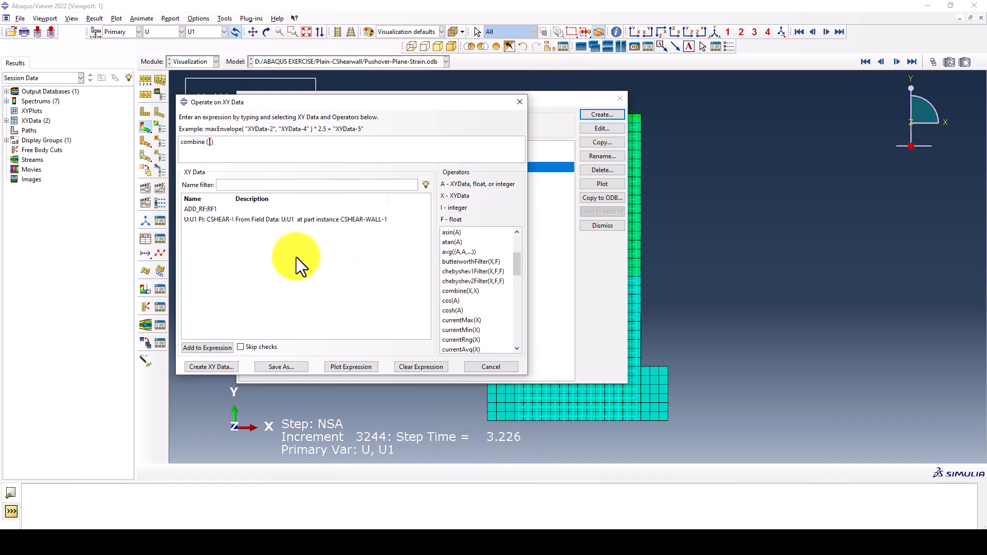
click(257, 219)
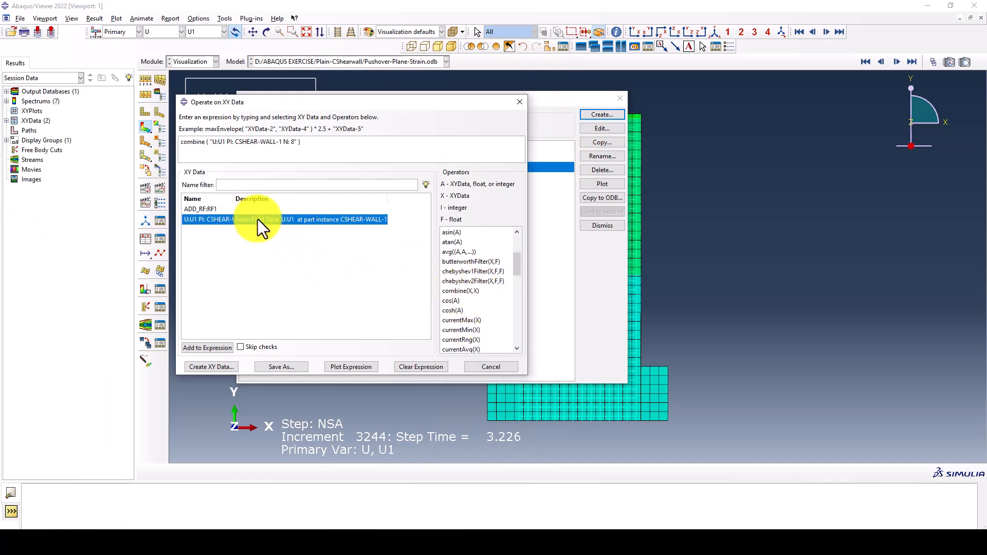
click(209, 209)
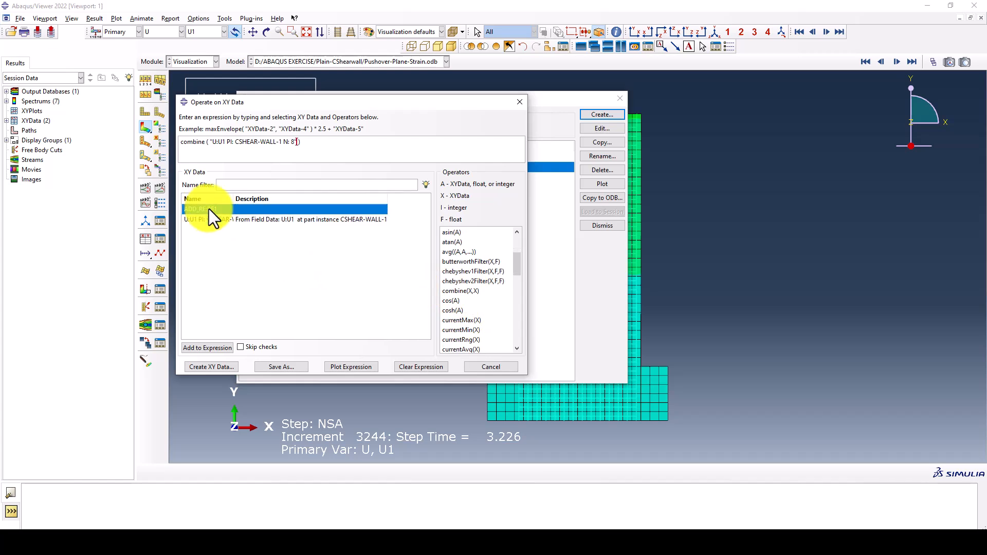
click(335, 367)
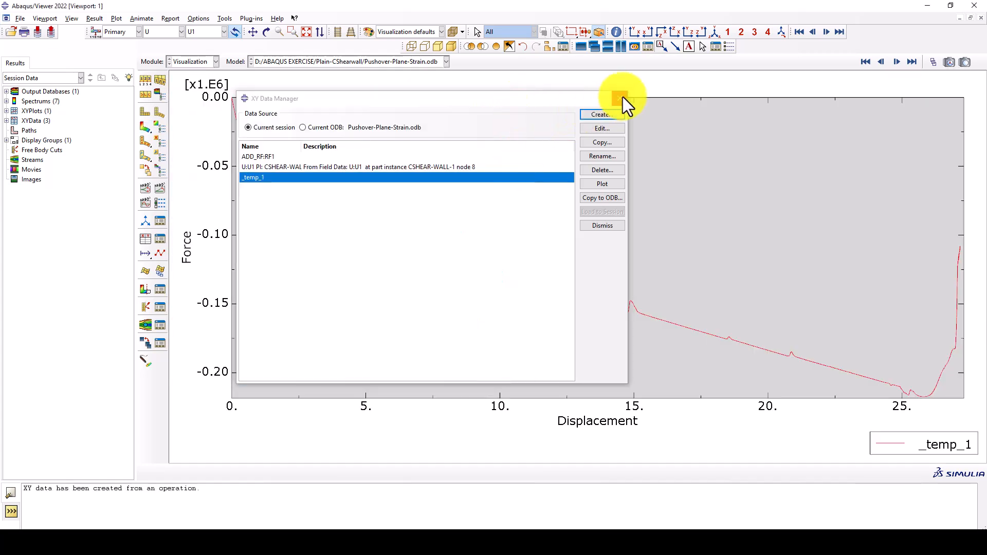
click(620, 97)
click(492, 236)
scroll(471, 245, up, 1)
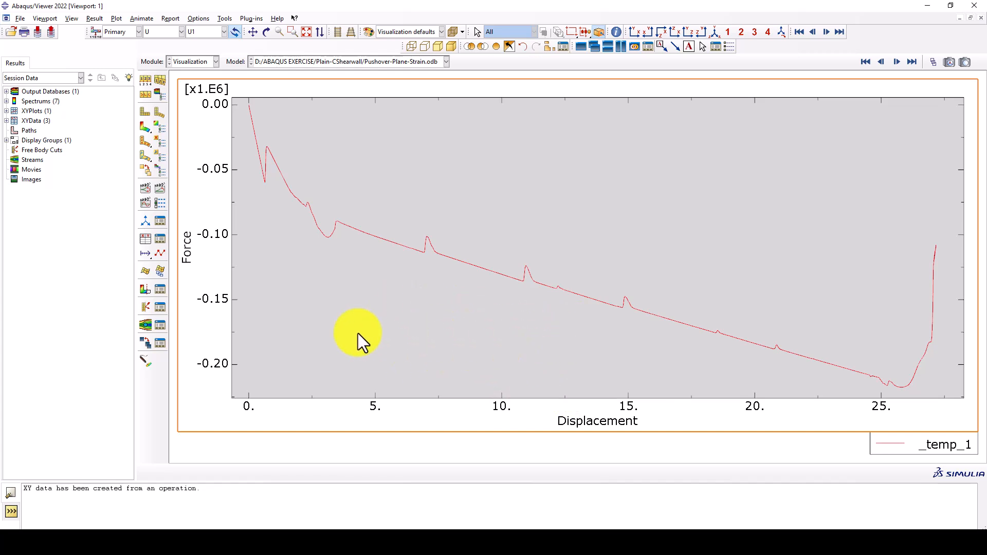
Delete the temporary curve _temp_1 from the XY data of the current session
click(159, 238)
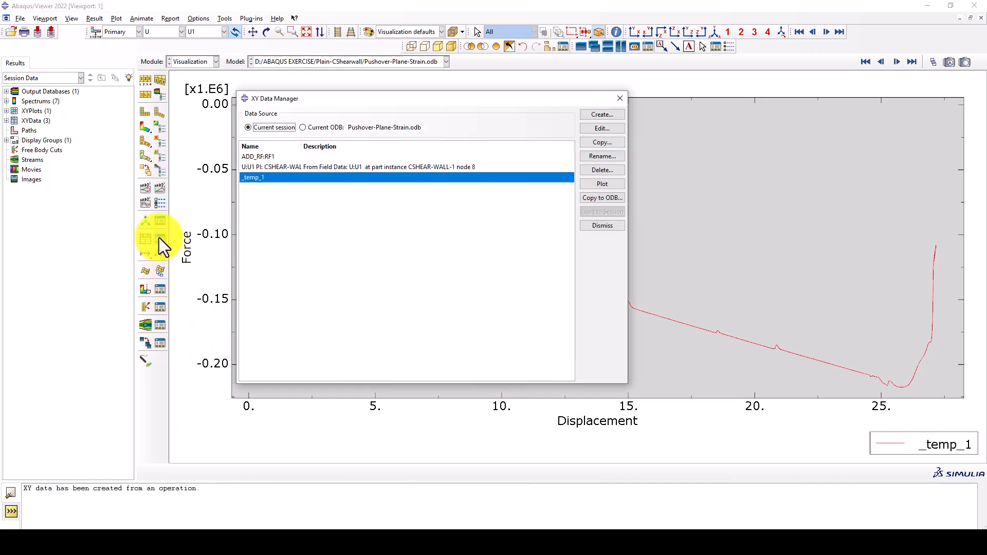
click(602, 170)
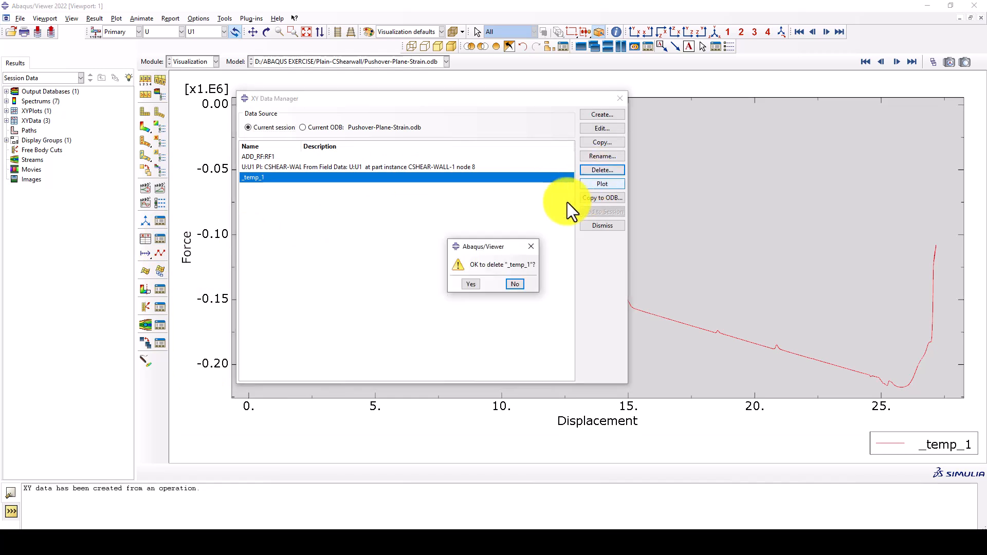
click(509, 283)
Start a new operation on XY data and build the expression combine ("U:U1 PI: CSHEAR-WALL-1 N: 8",-1*"ADD_RF:RF1")
click(602, 114)
click(103, 177)
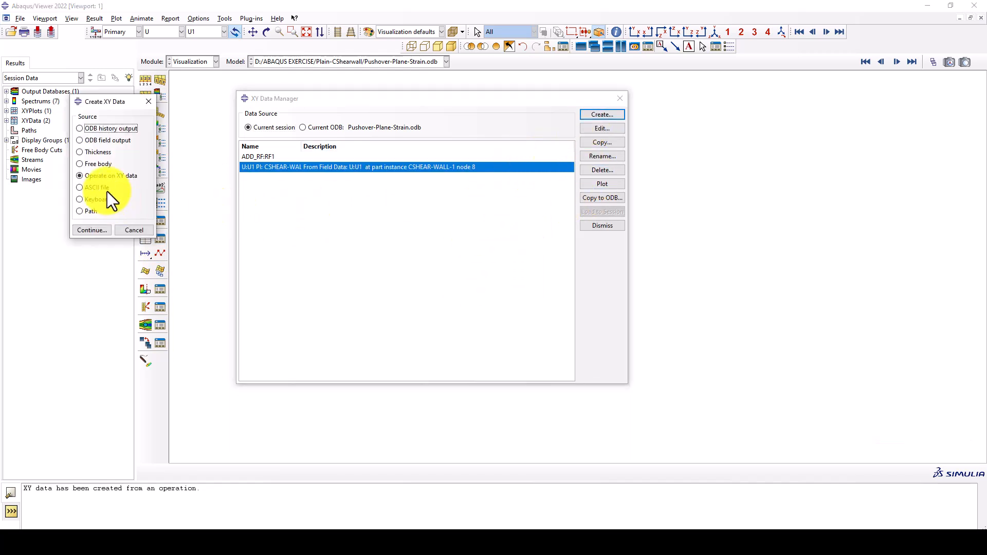
click(82, 227)
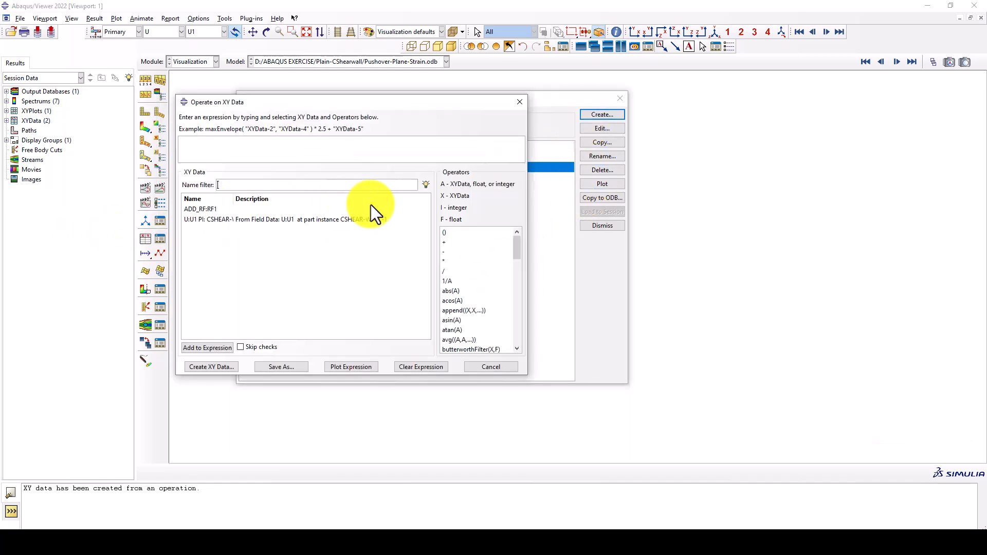
scroll(459, 323, down, 2)
click(467, 319)
text(-1)
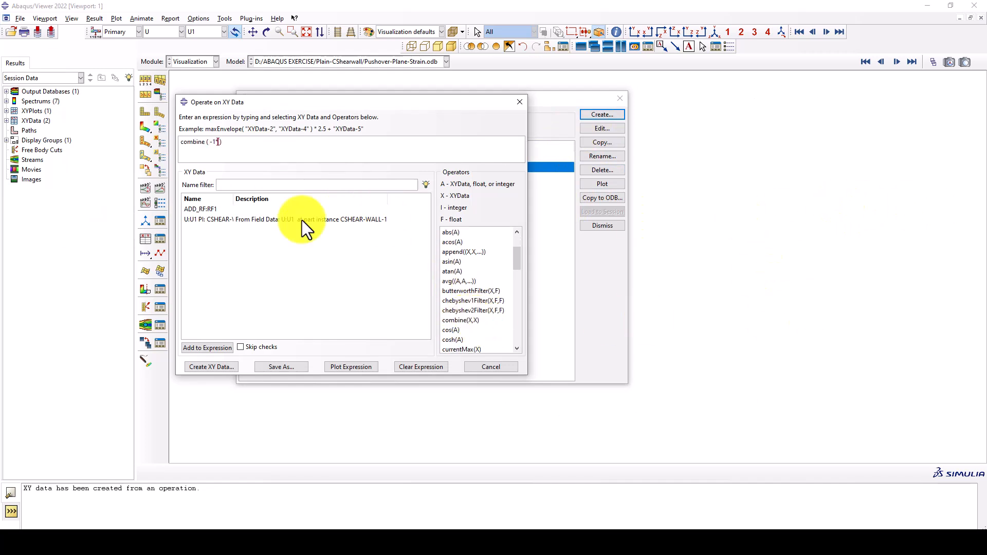
key(BackSpace)
key(BackSpace)
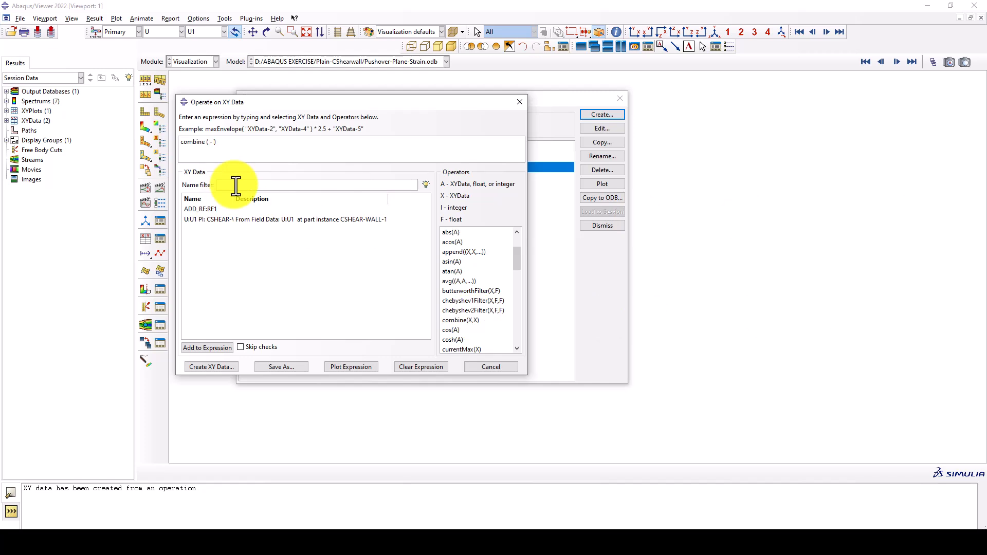
double_click(229, 218)
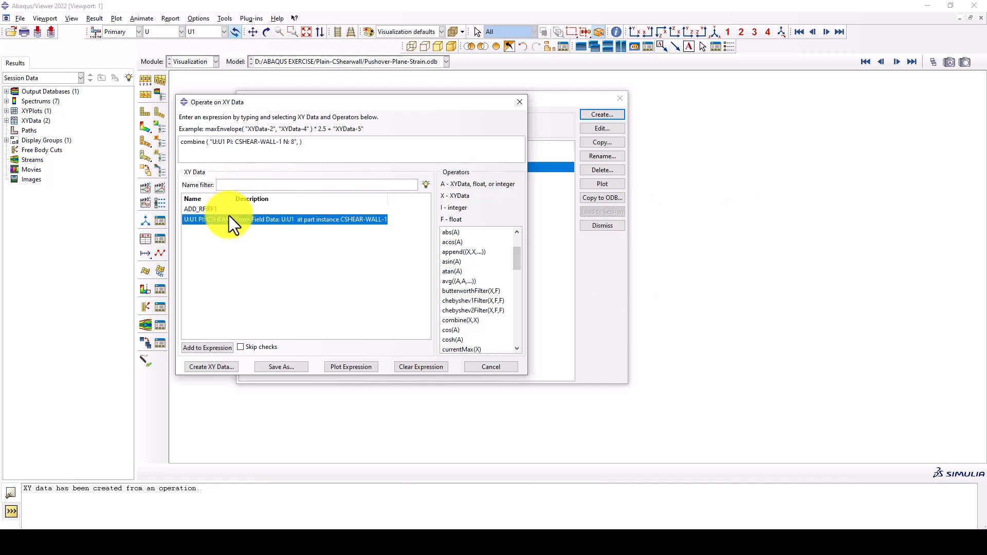
text(-1*)
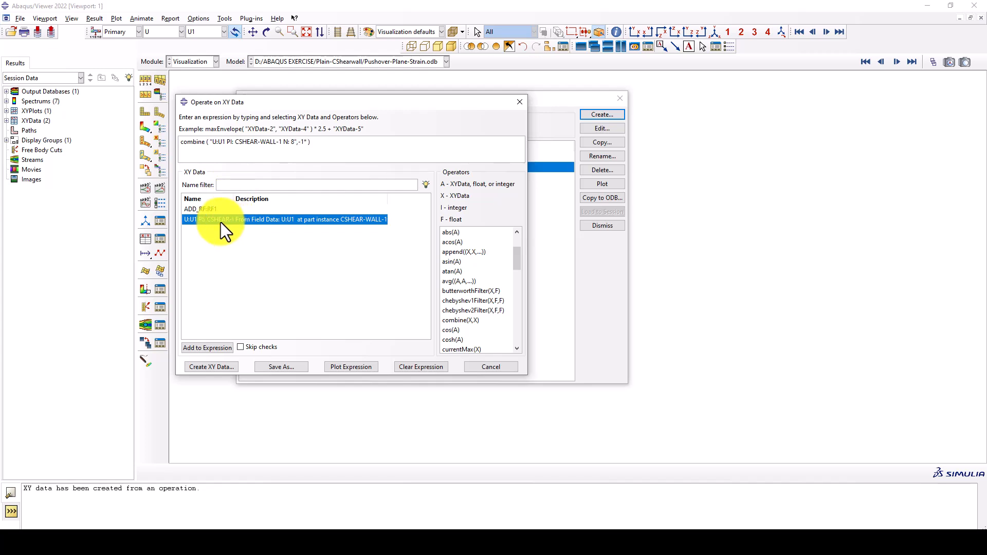
double_click(209, 209)
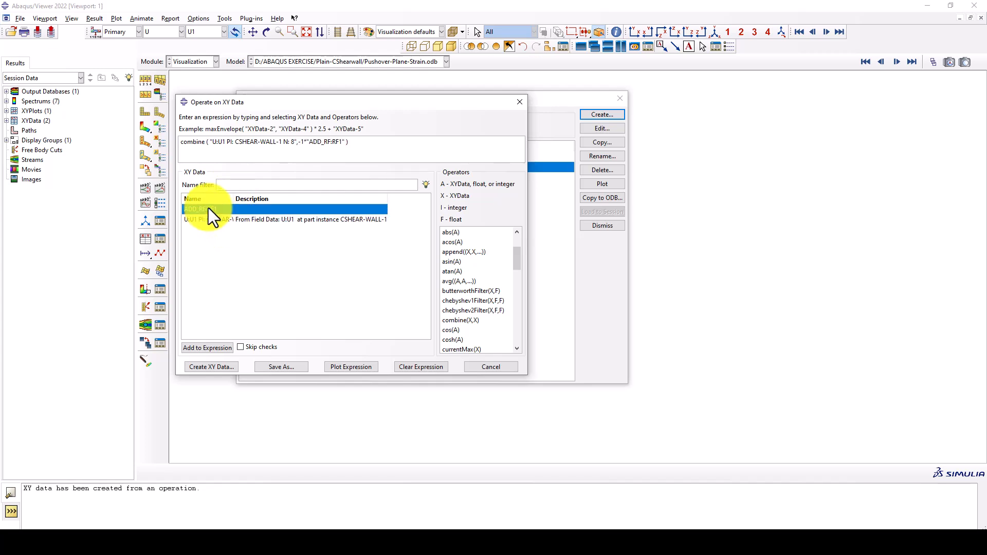
Save the combined expression as XY data named FD, then plot FD and close the XY data manager
click(272, 365)
text(FD)
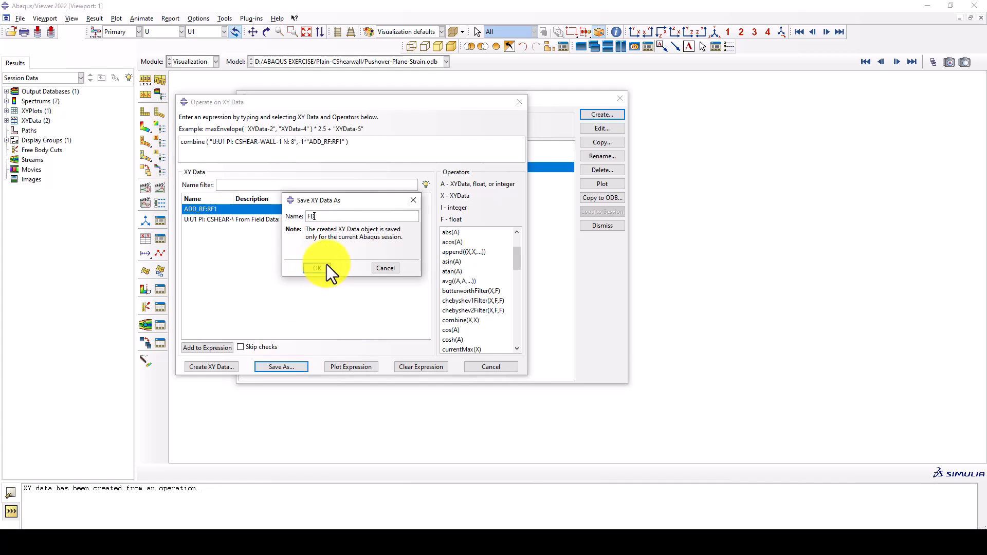
click(318, 269)
click(481, 366)
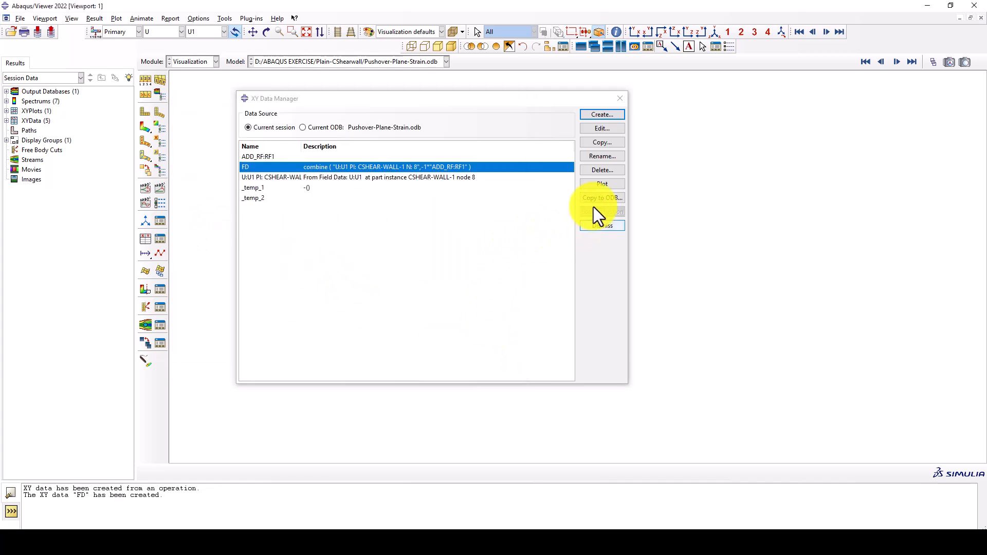
click(598, 186)
click(620, 98)
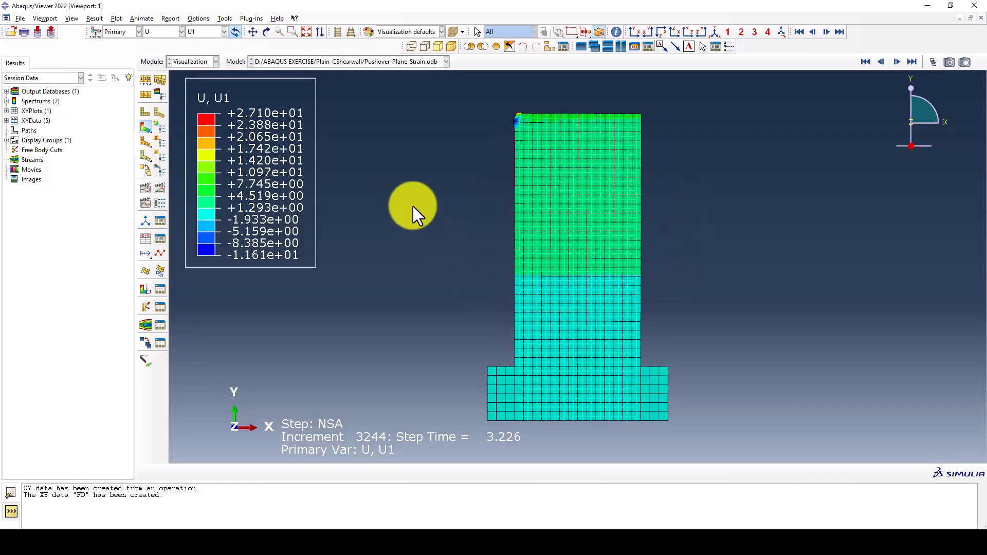
Set the primary field output variable of the wall's contour plot to PEEQ
click(162, 32)
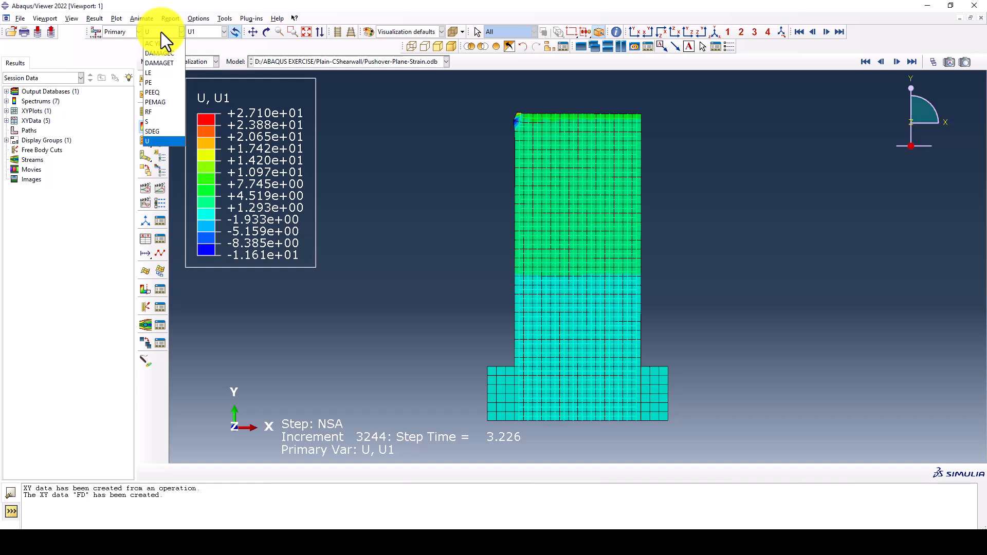
click(158, 92)
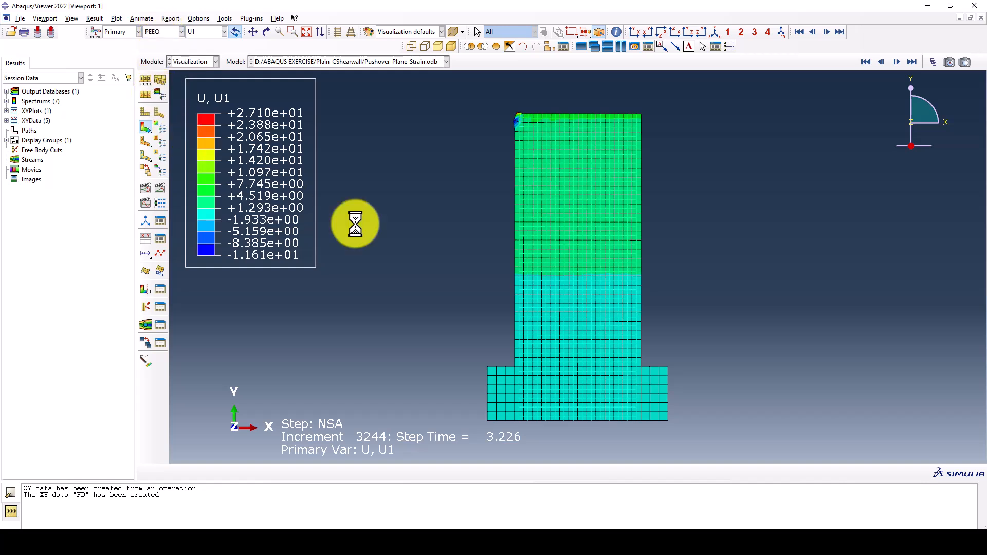